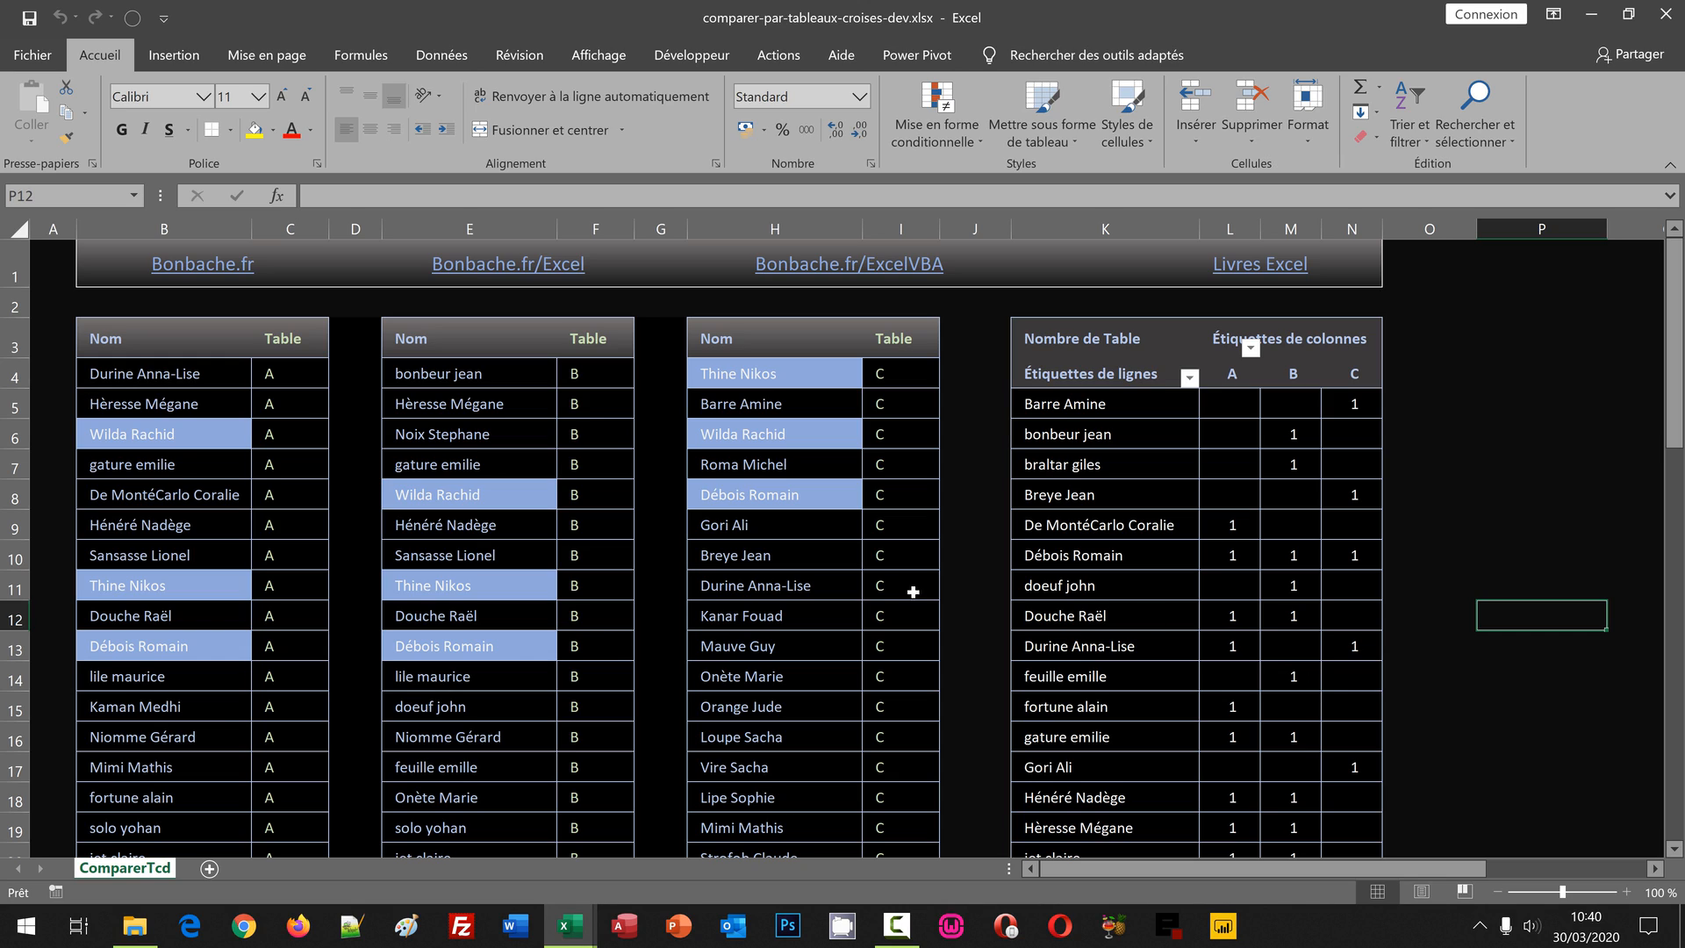
Switch from the finished example to the comparer-par-tableaux-croises.xlsx workbook.
click(896, 592)
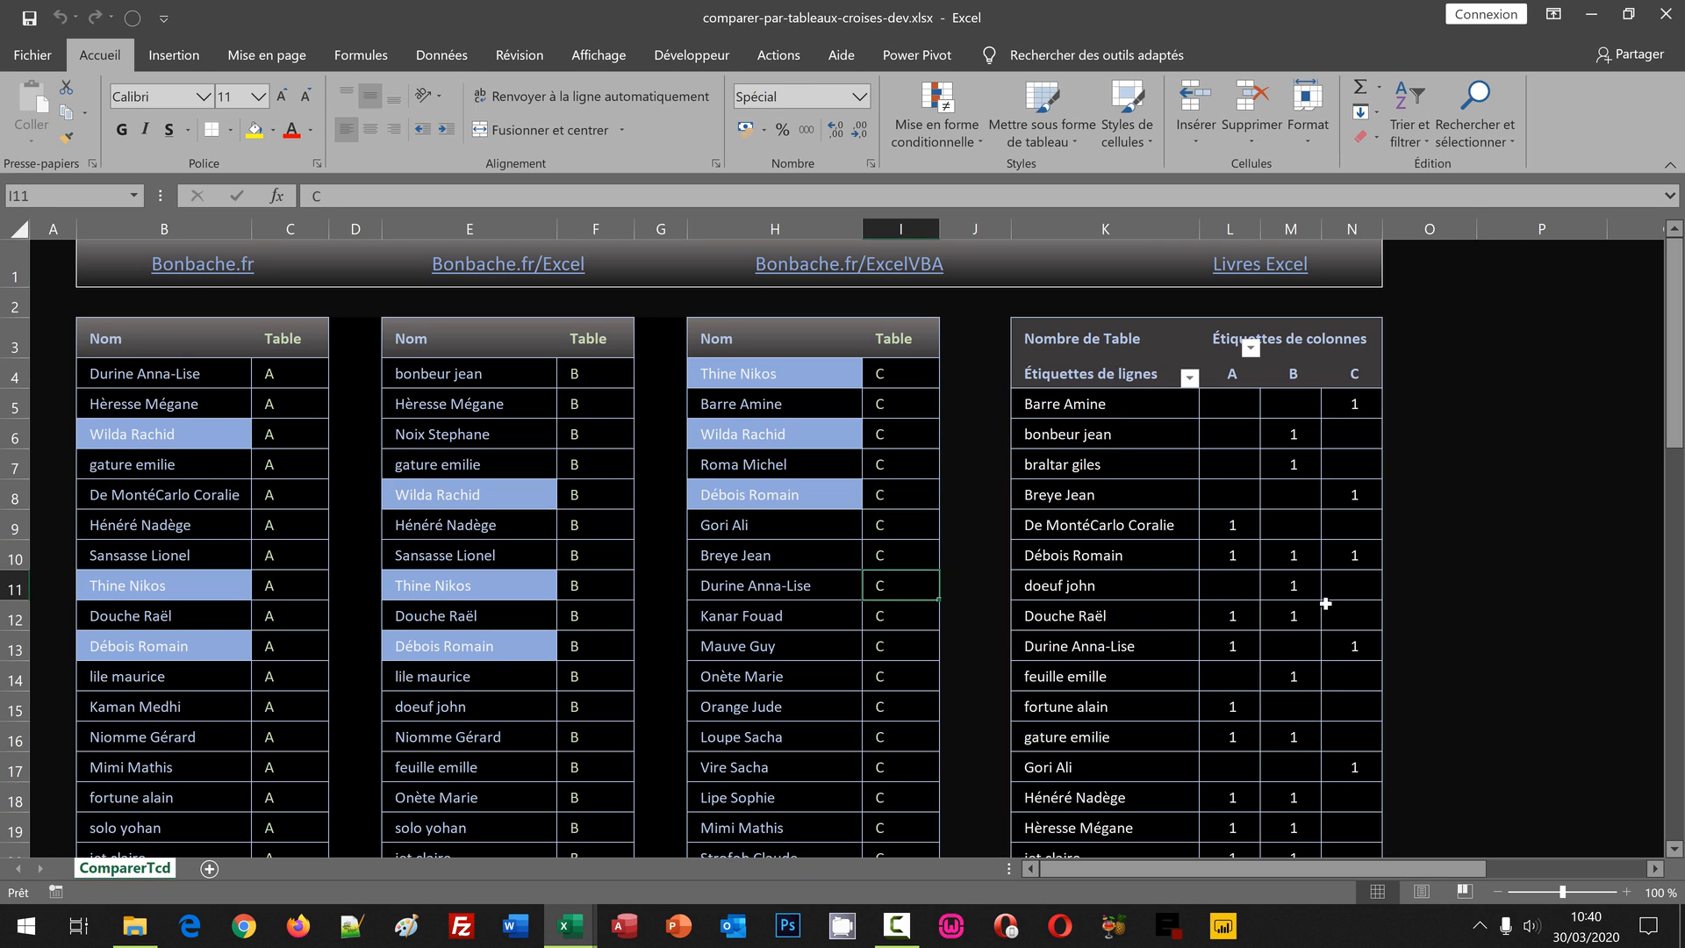
mouse_move(1305, 480)
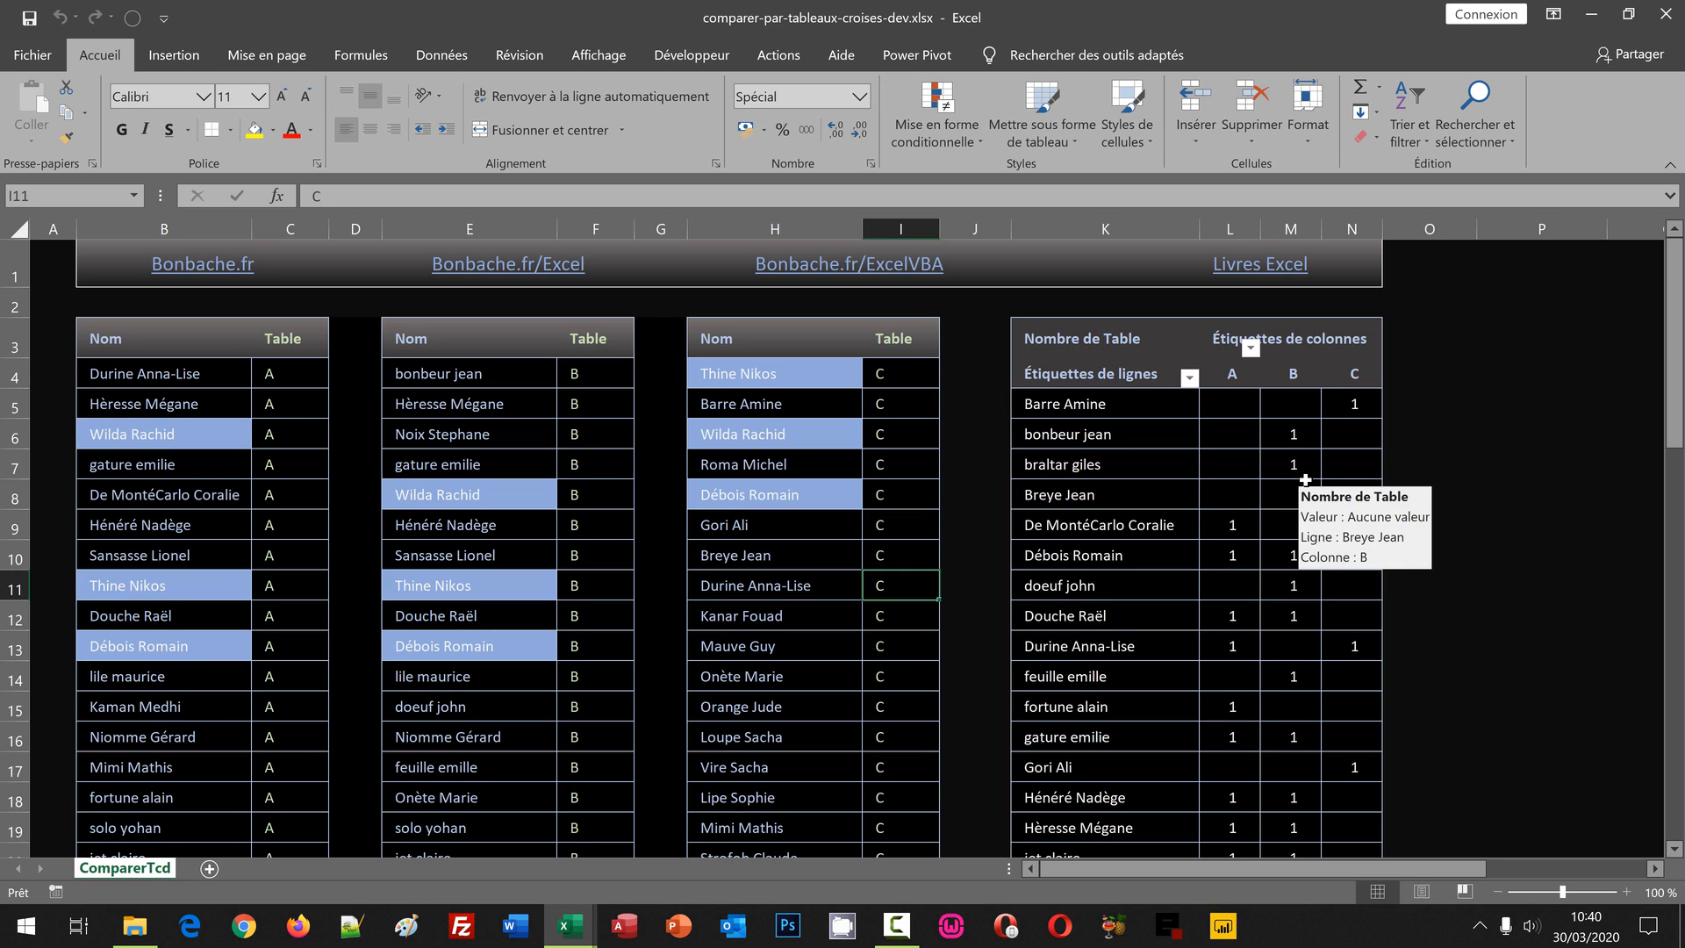
mouse_move(1380, 513)
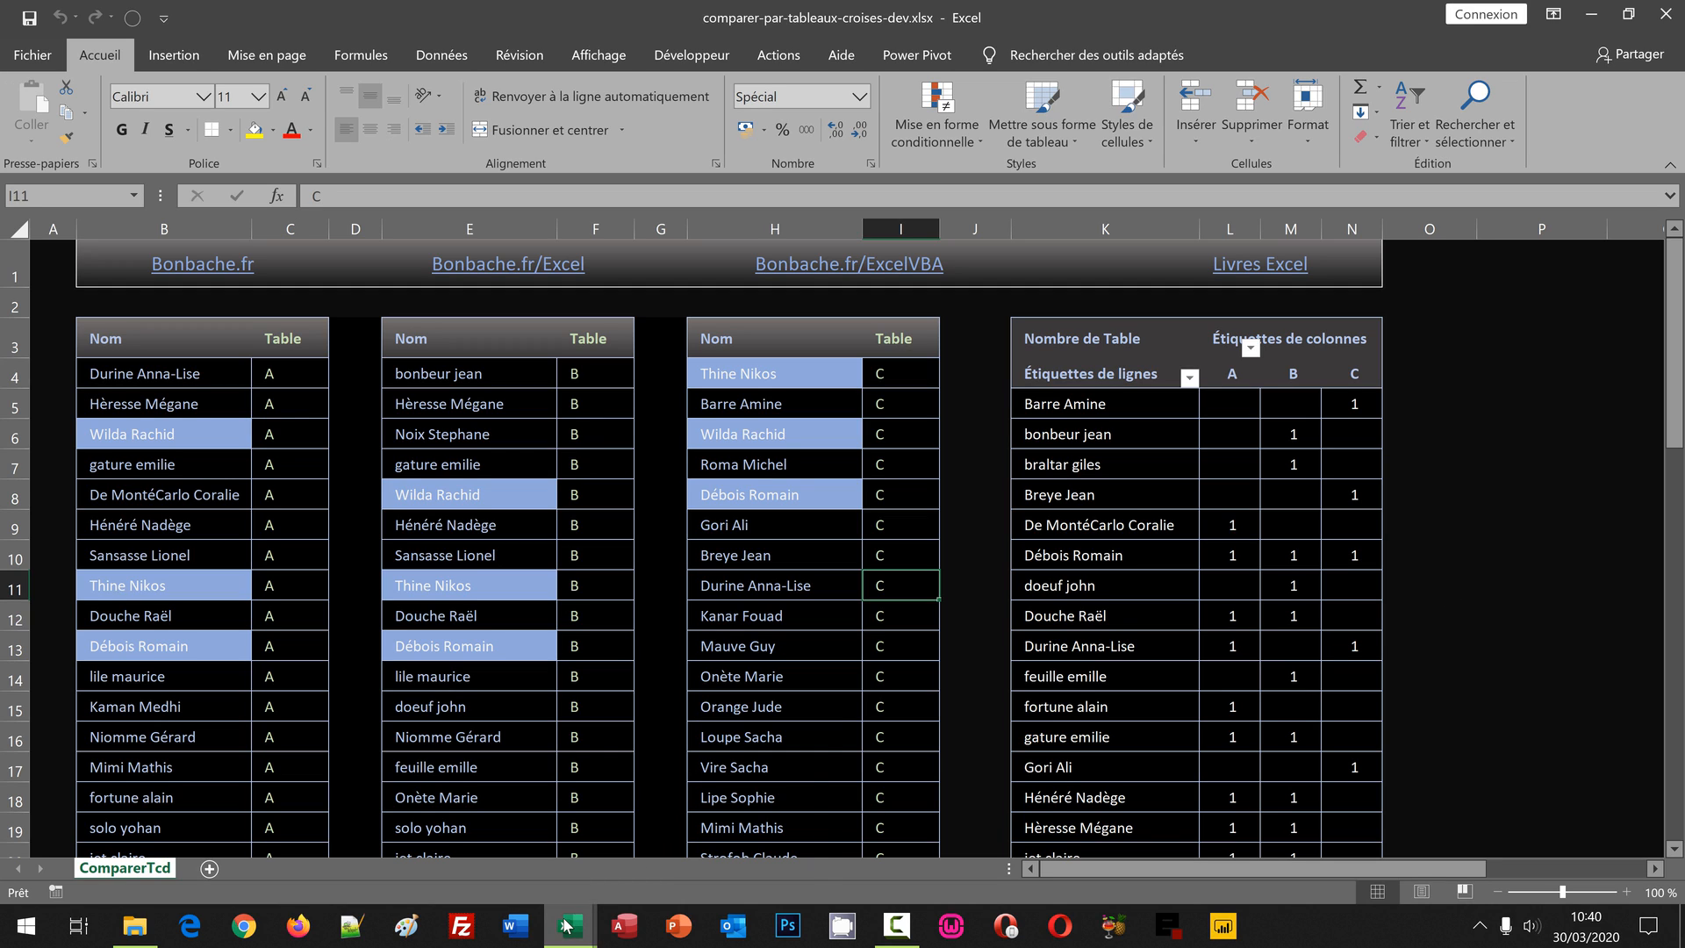
mouse_move(566, 924)
click(691, 848)
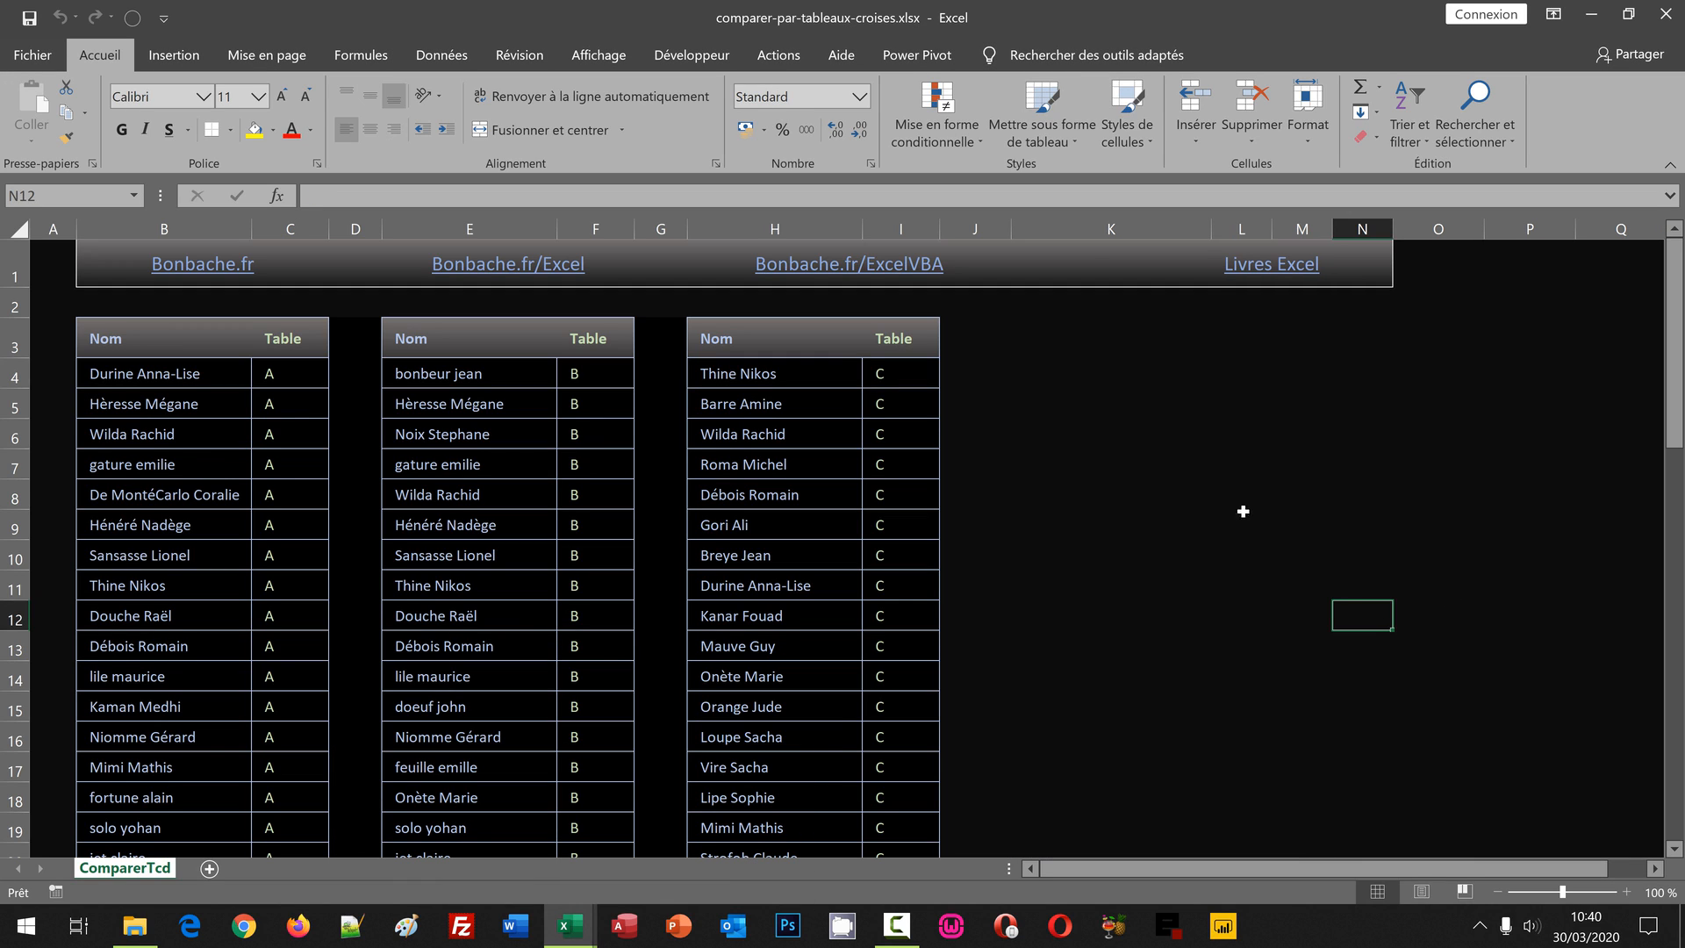
click(1145, 456)
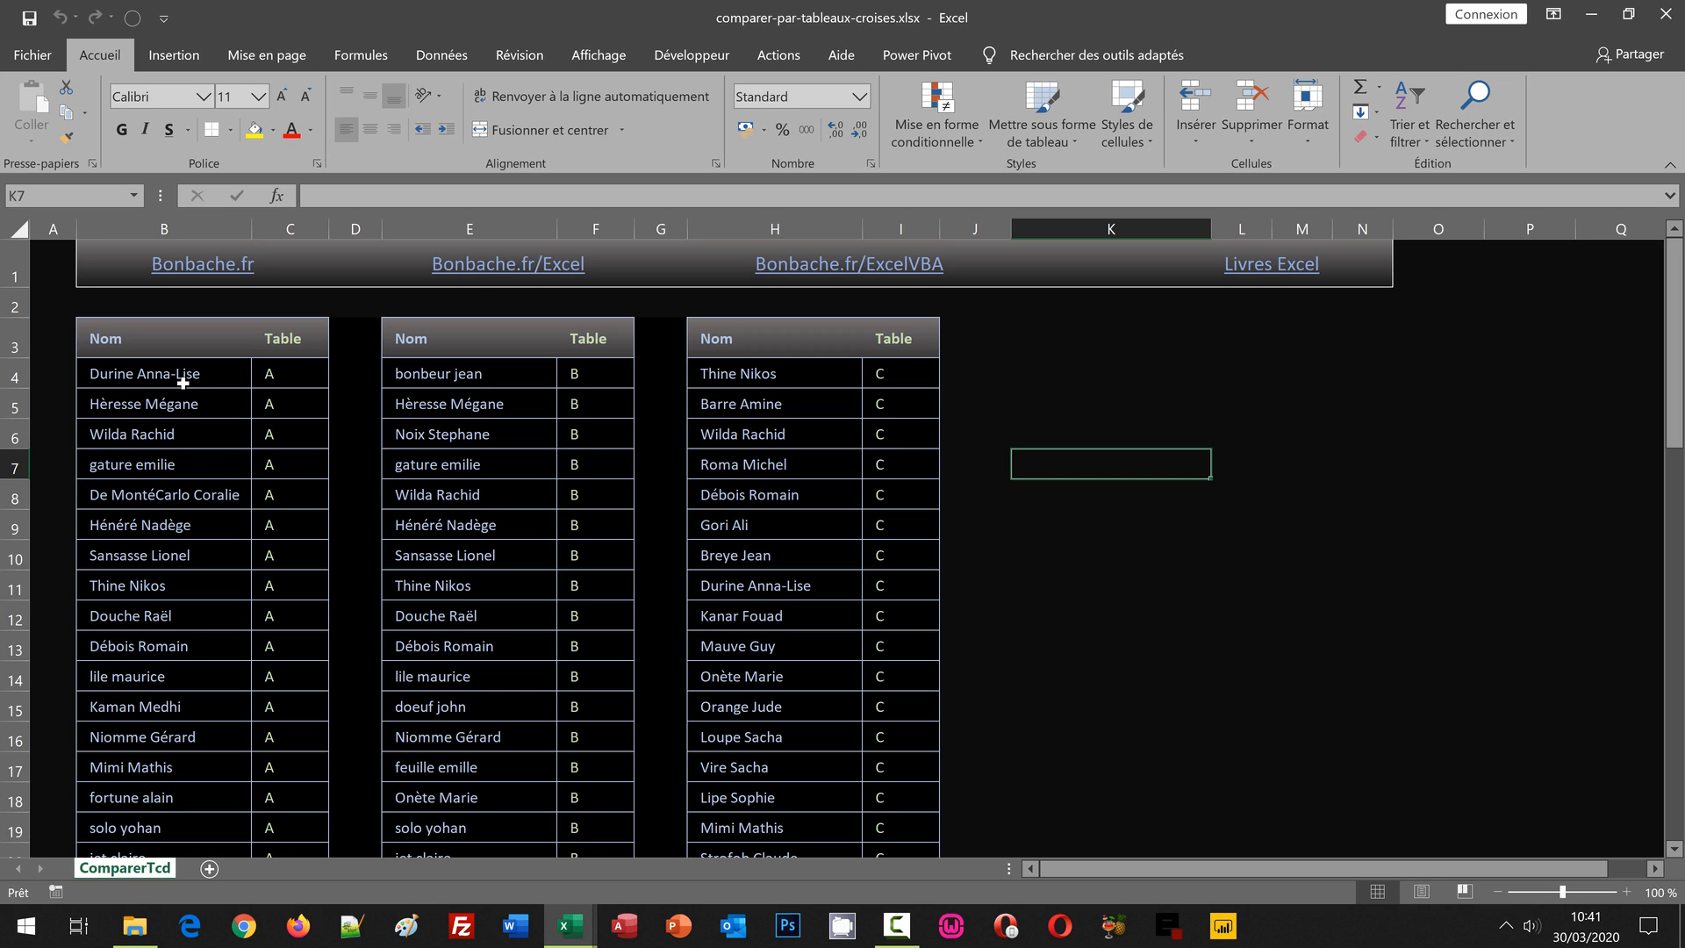
click(281, 373)
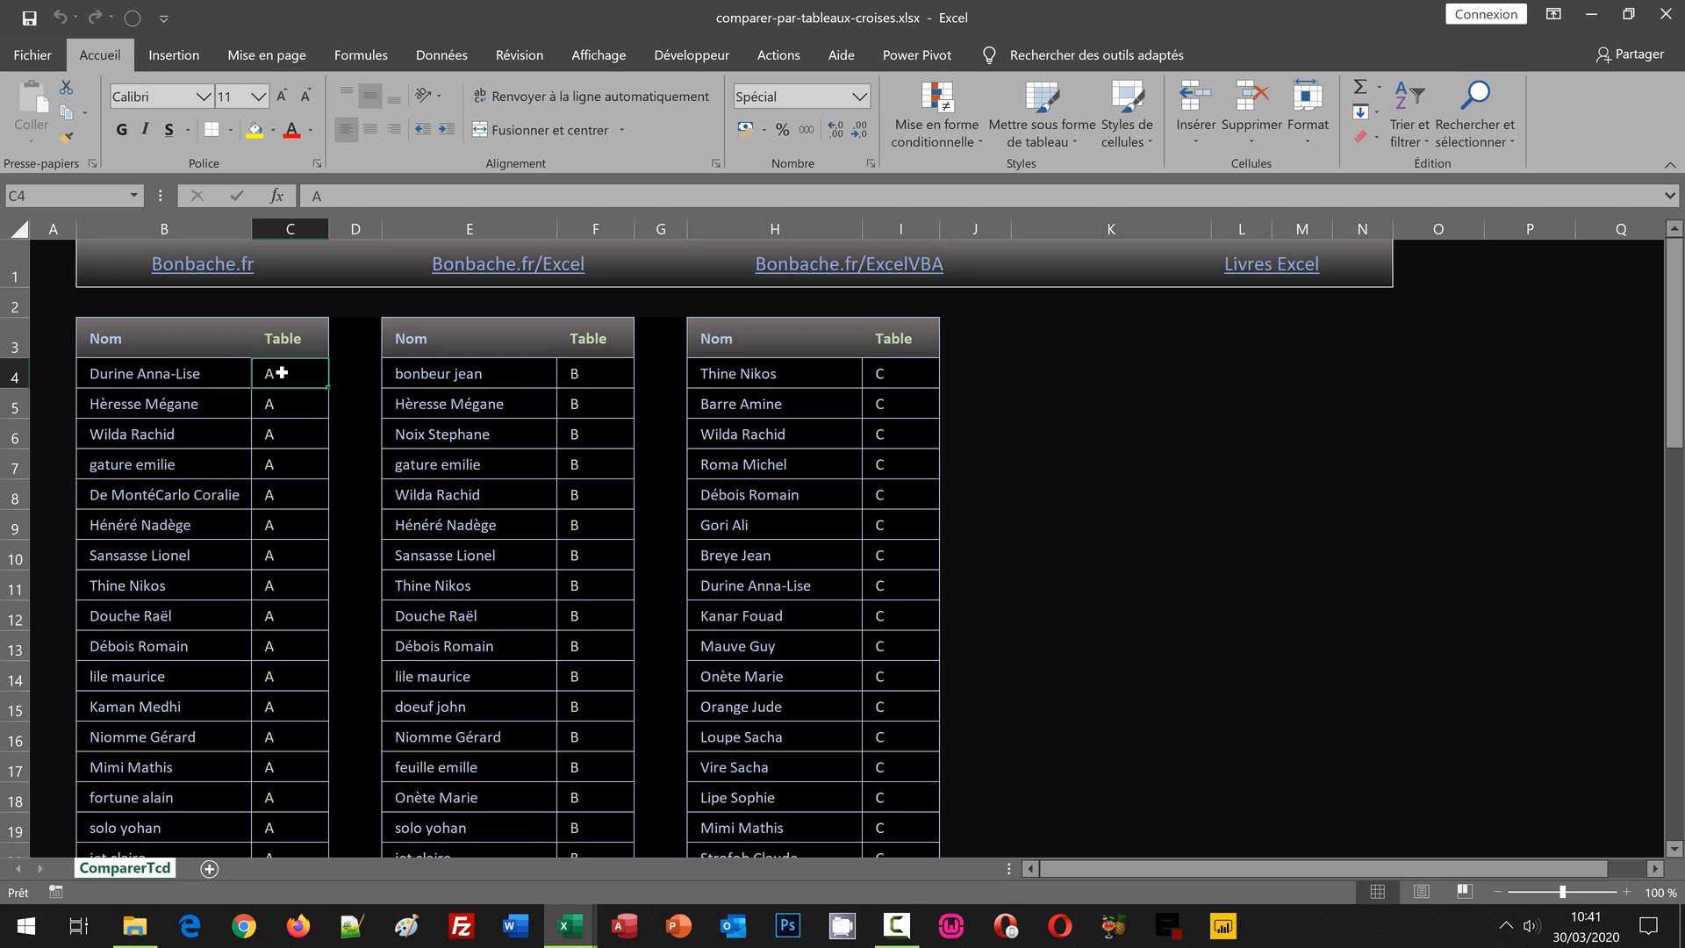
Copy the table B rows E4:F21 without their header and paste them directly beneath table A, starting at B22.
click(438, 375)
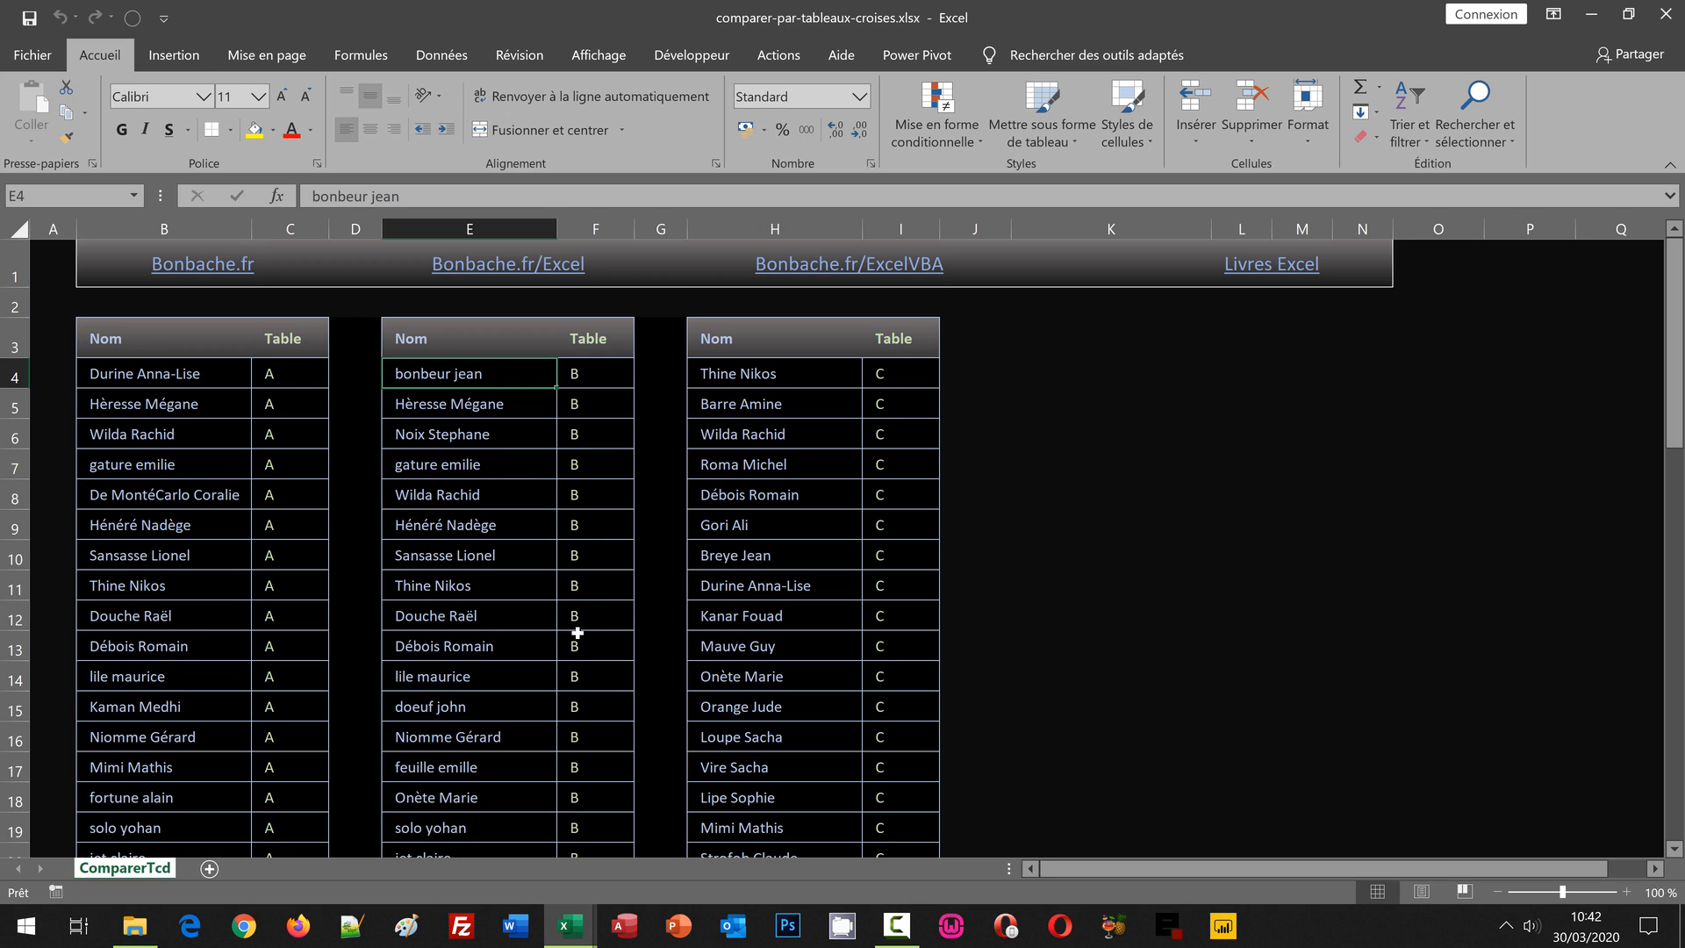
scroll(578, 636, down, 2)
shift+click(588, 679)
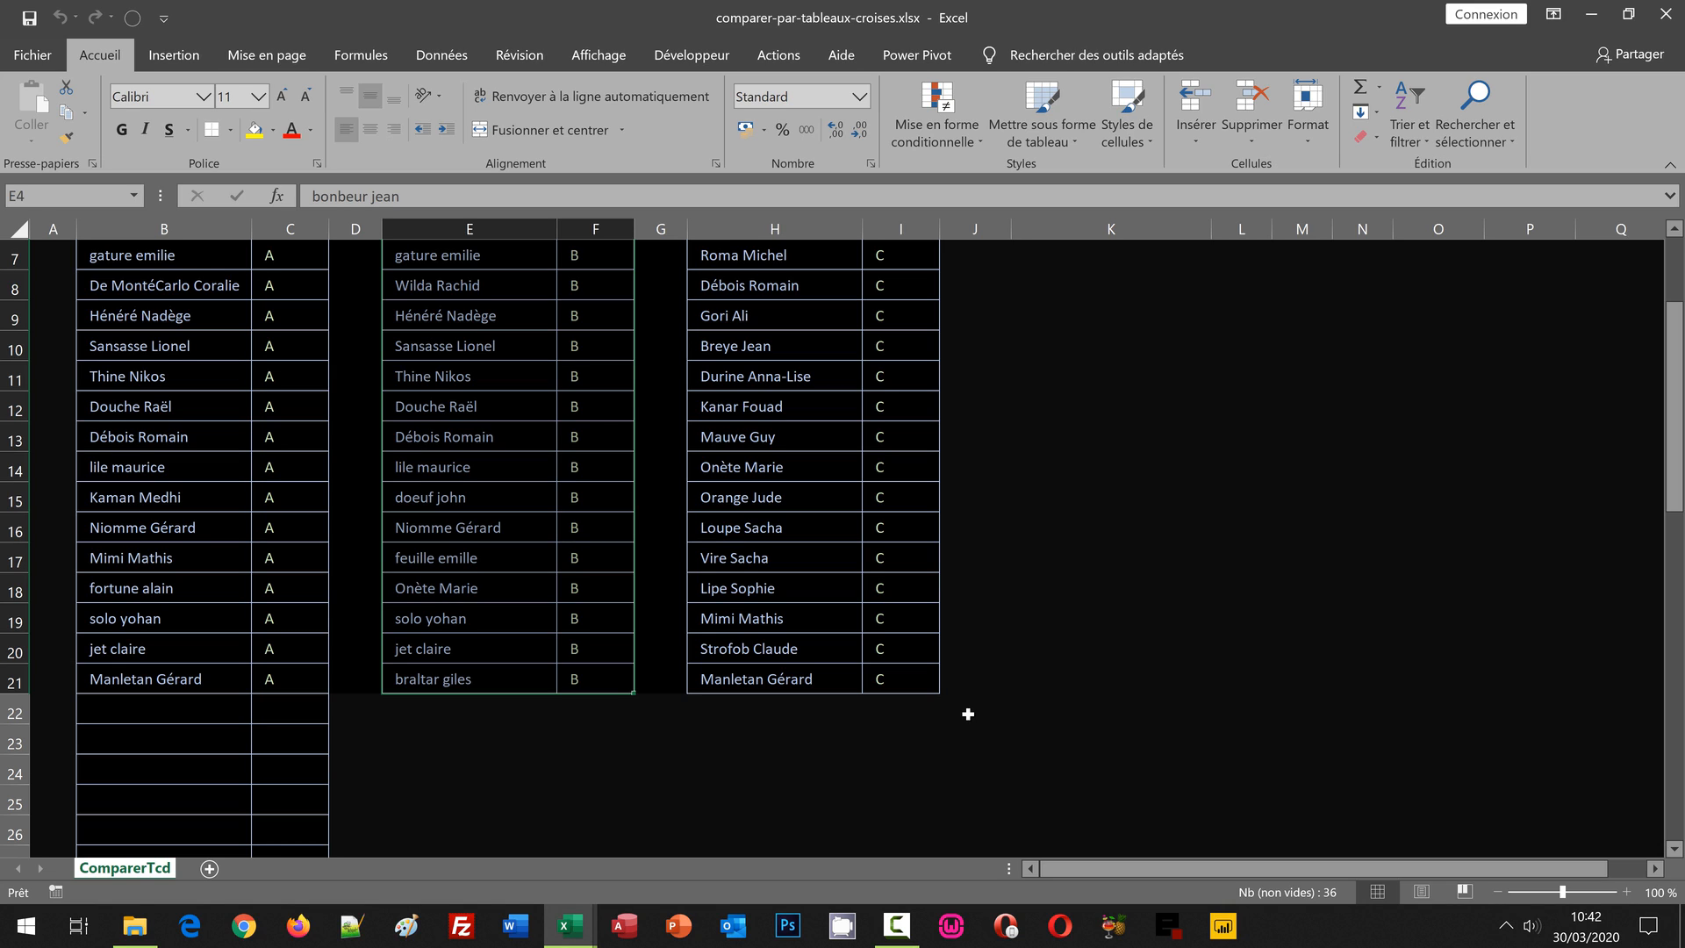
key(ctrl+c)
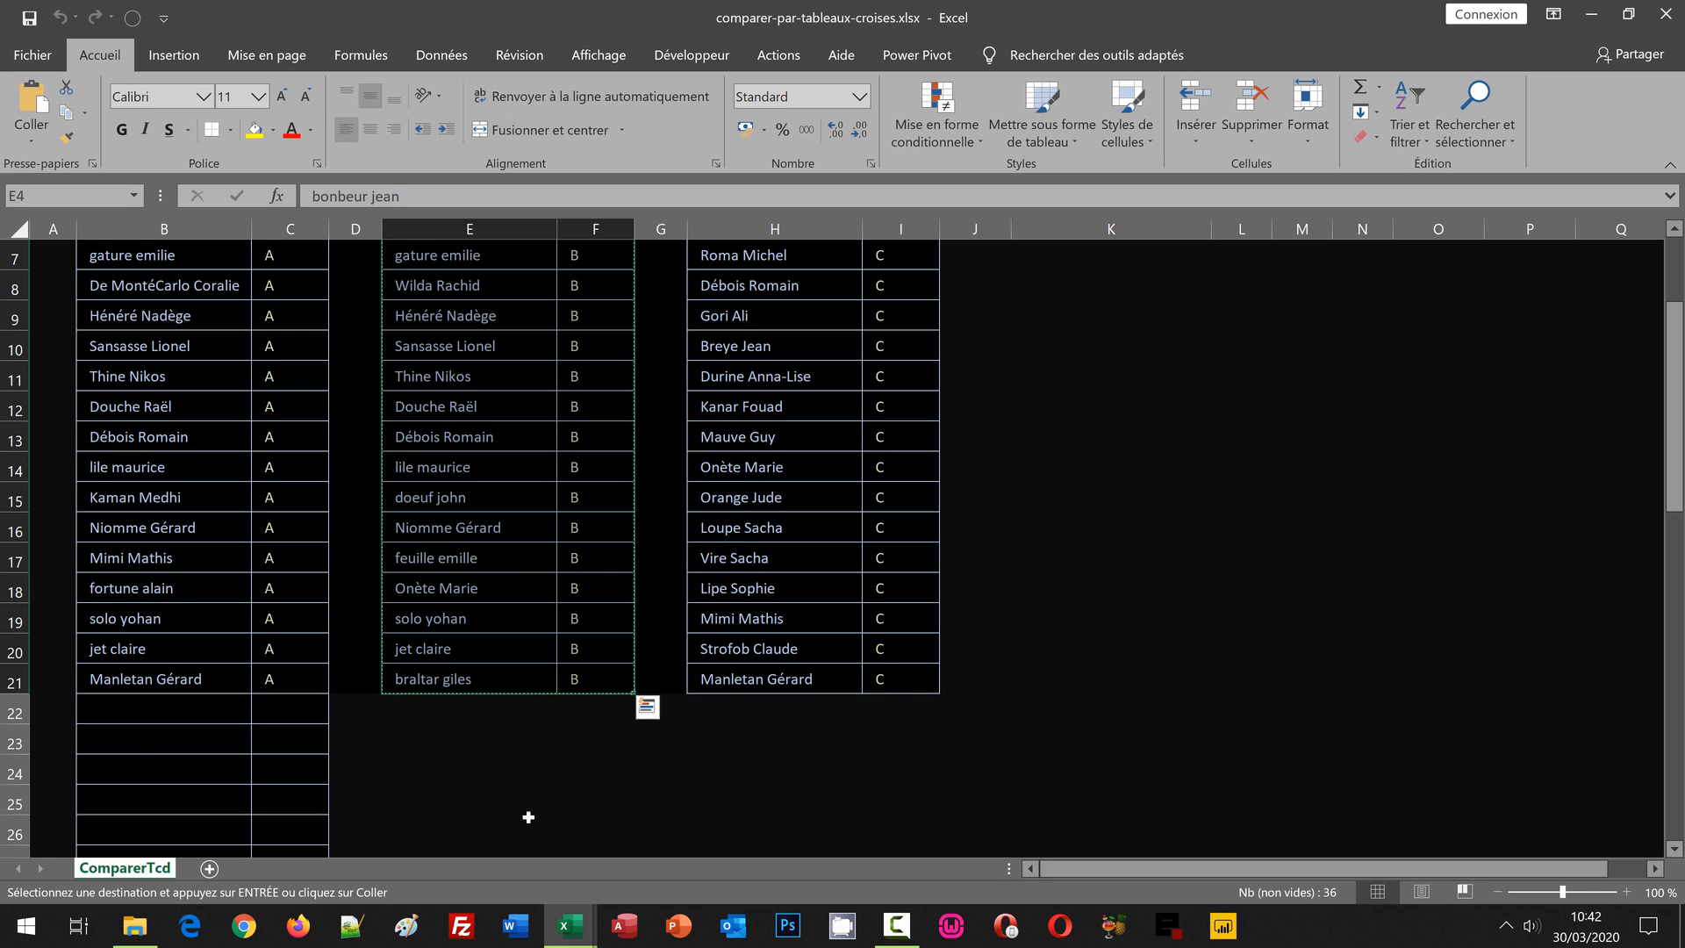
click(126, 706)
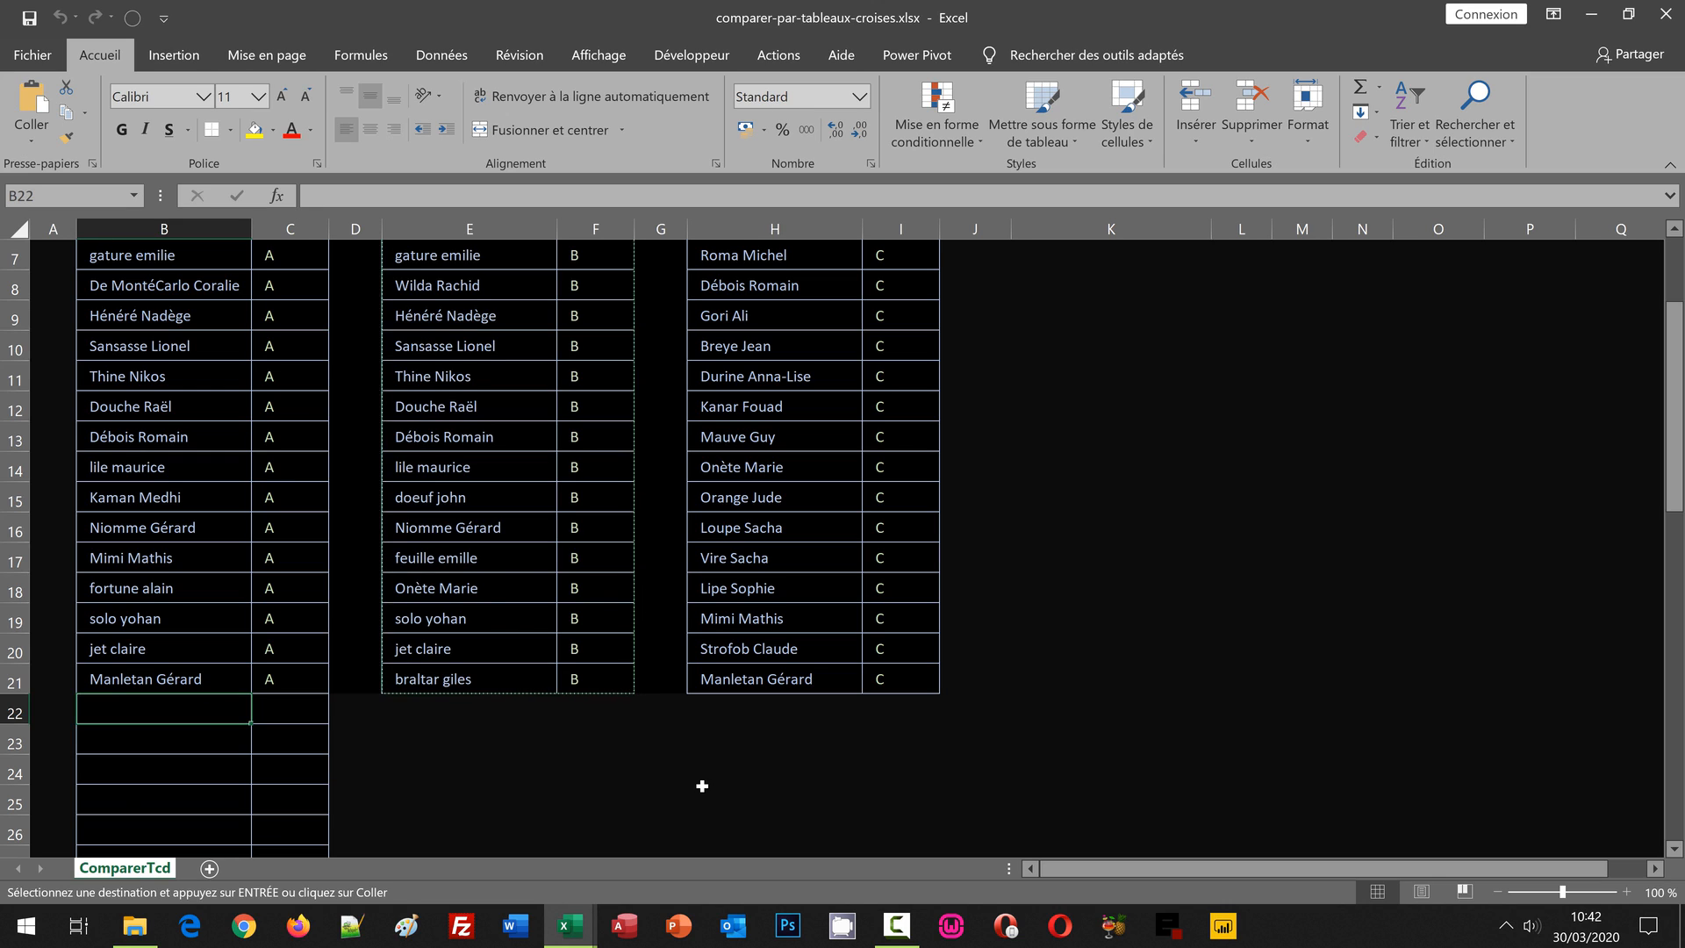
key(ctrl+v)
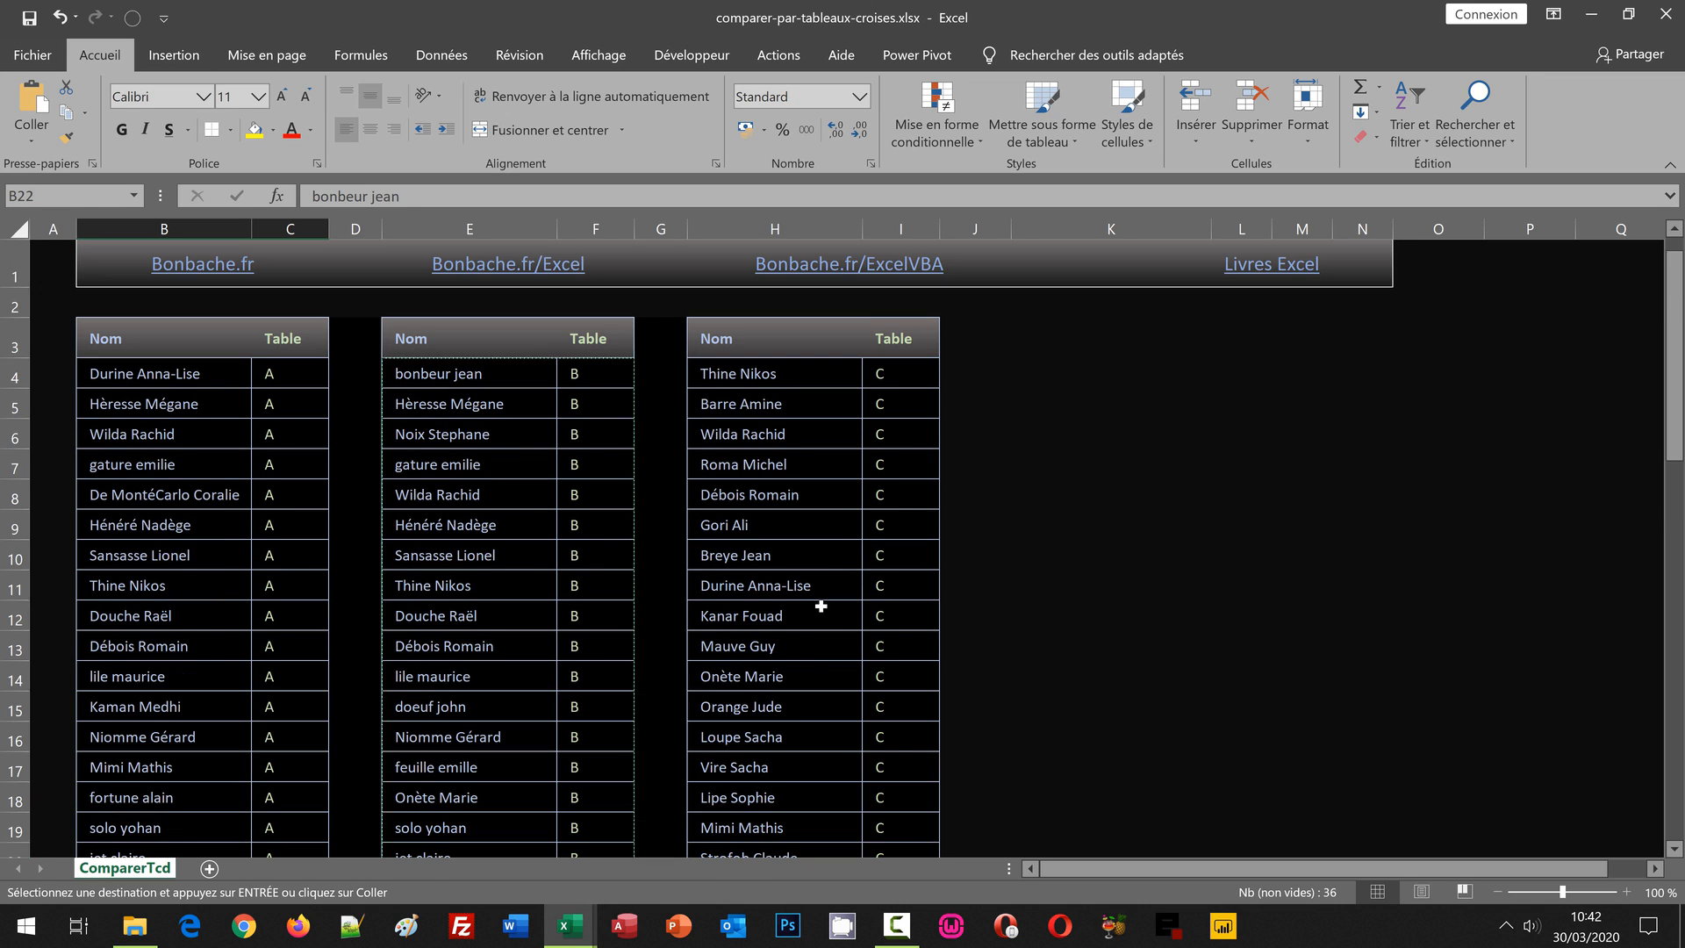
Copy the table C rows H4:I21 without their header and paste them beneath the combined list, starting at B40.
scroll(814, 625, up, 2)
click(735, 374)
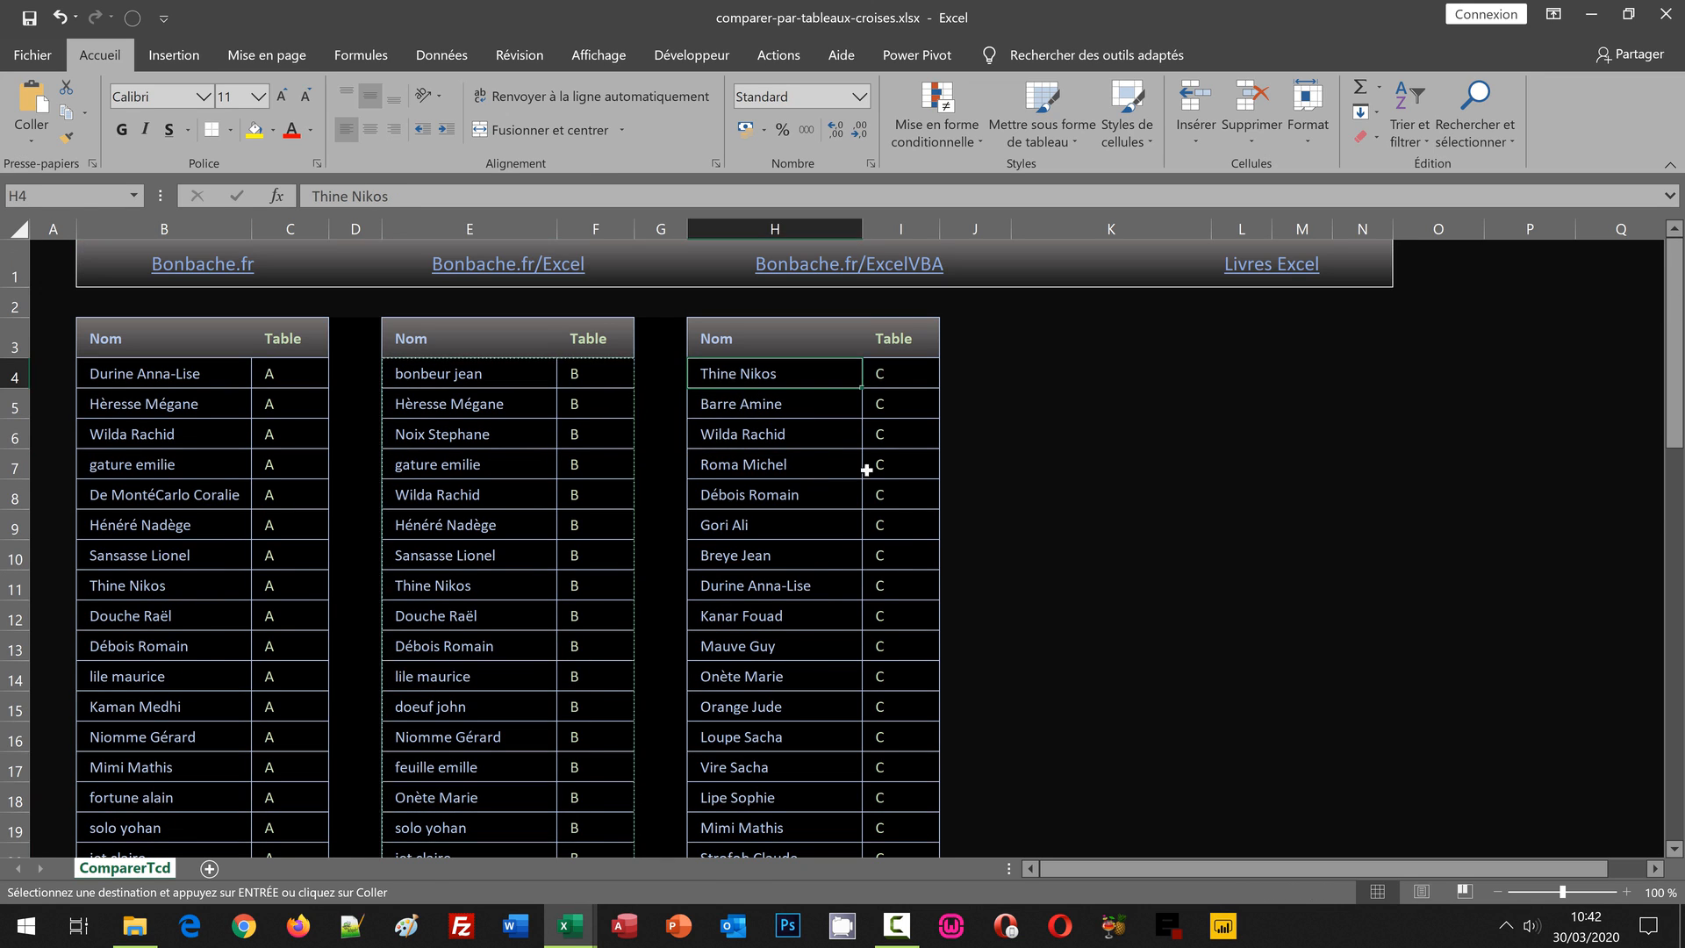
scroll(987, 643, down, 1)
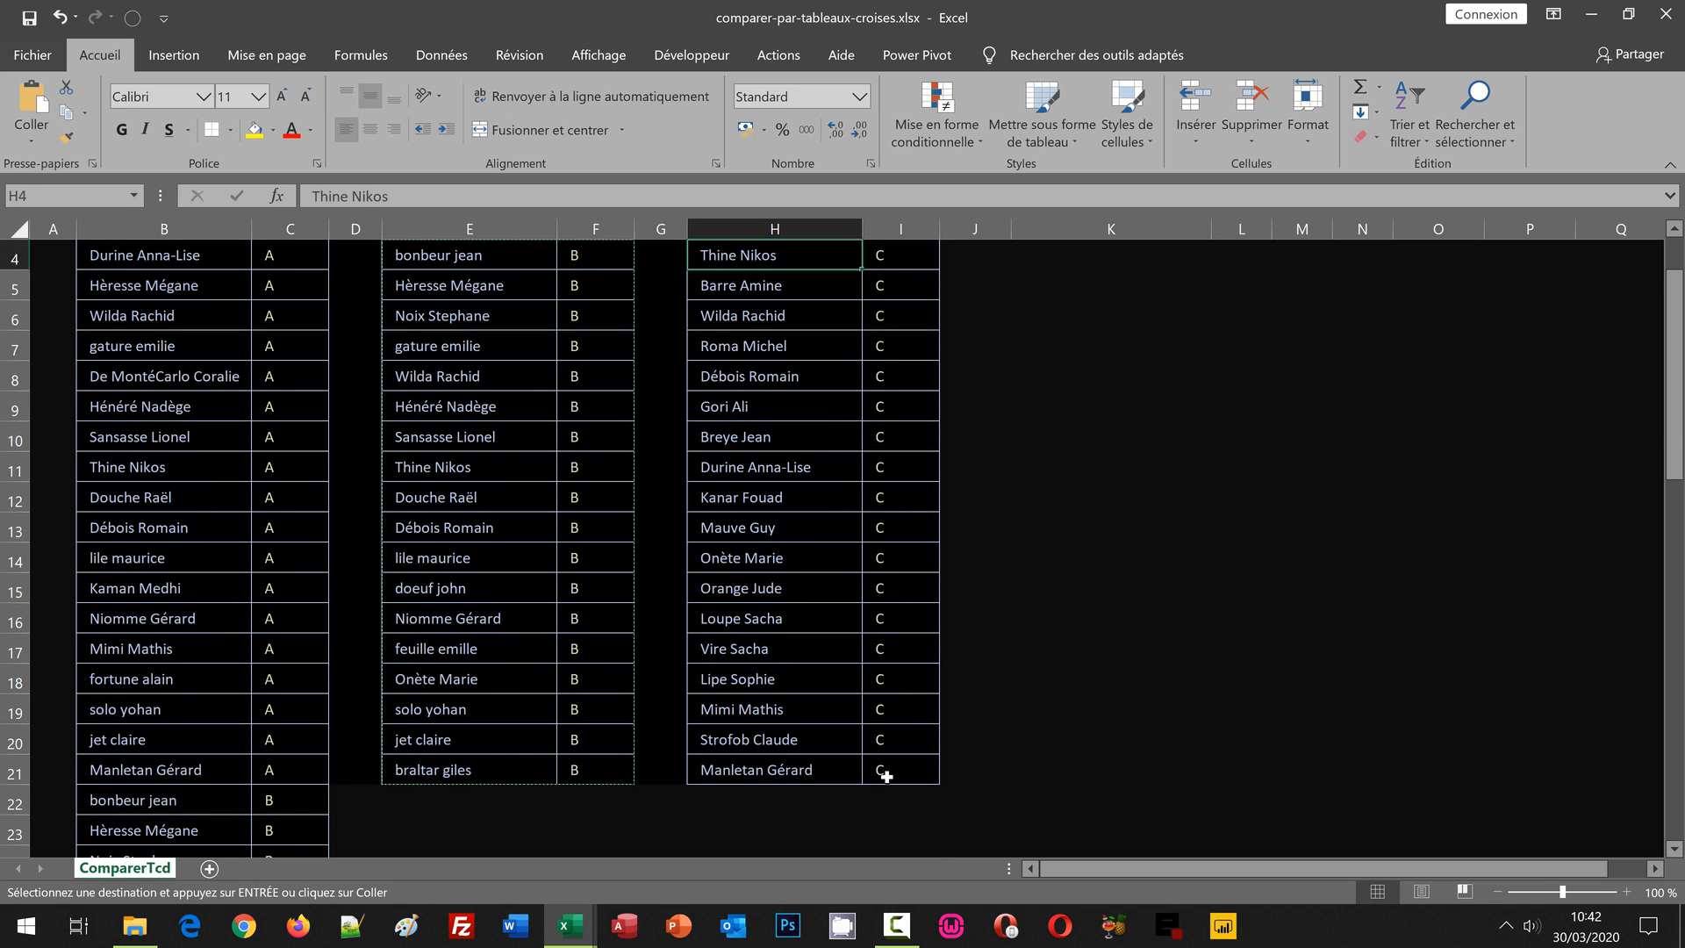
shift+click(886, 774)
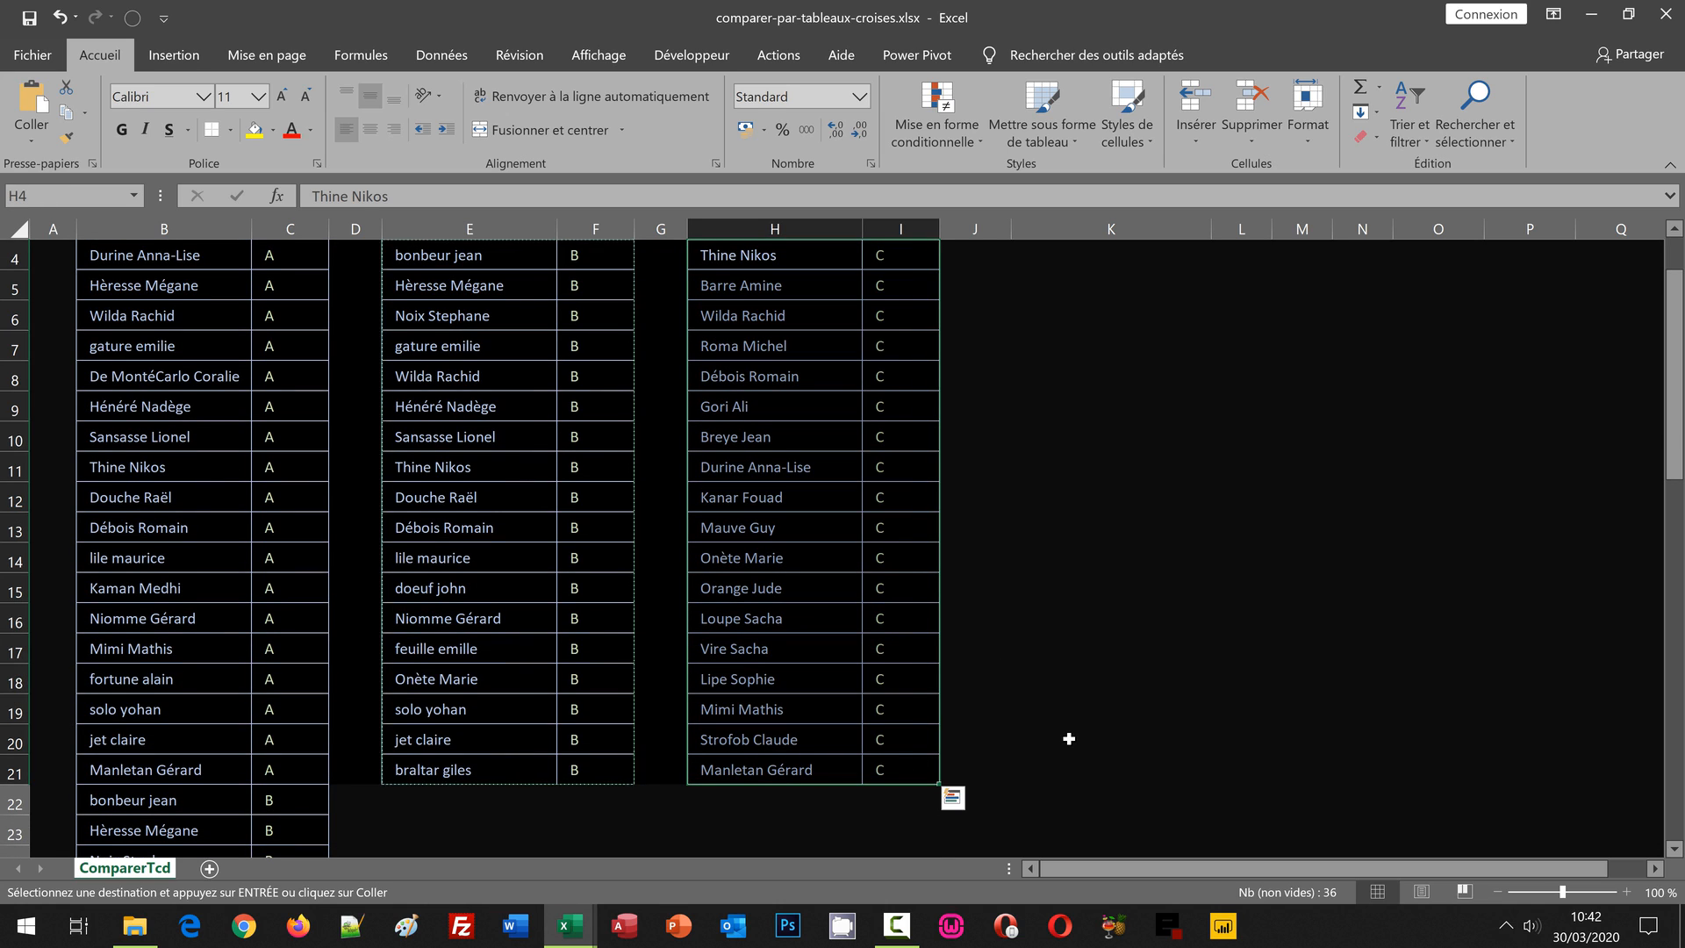
key(ctrl+c)
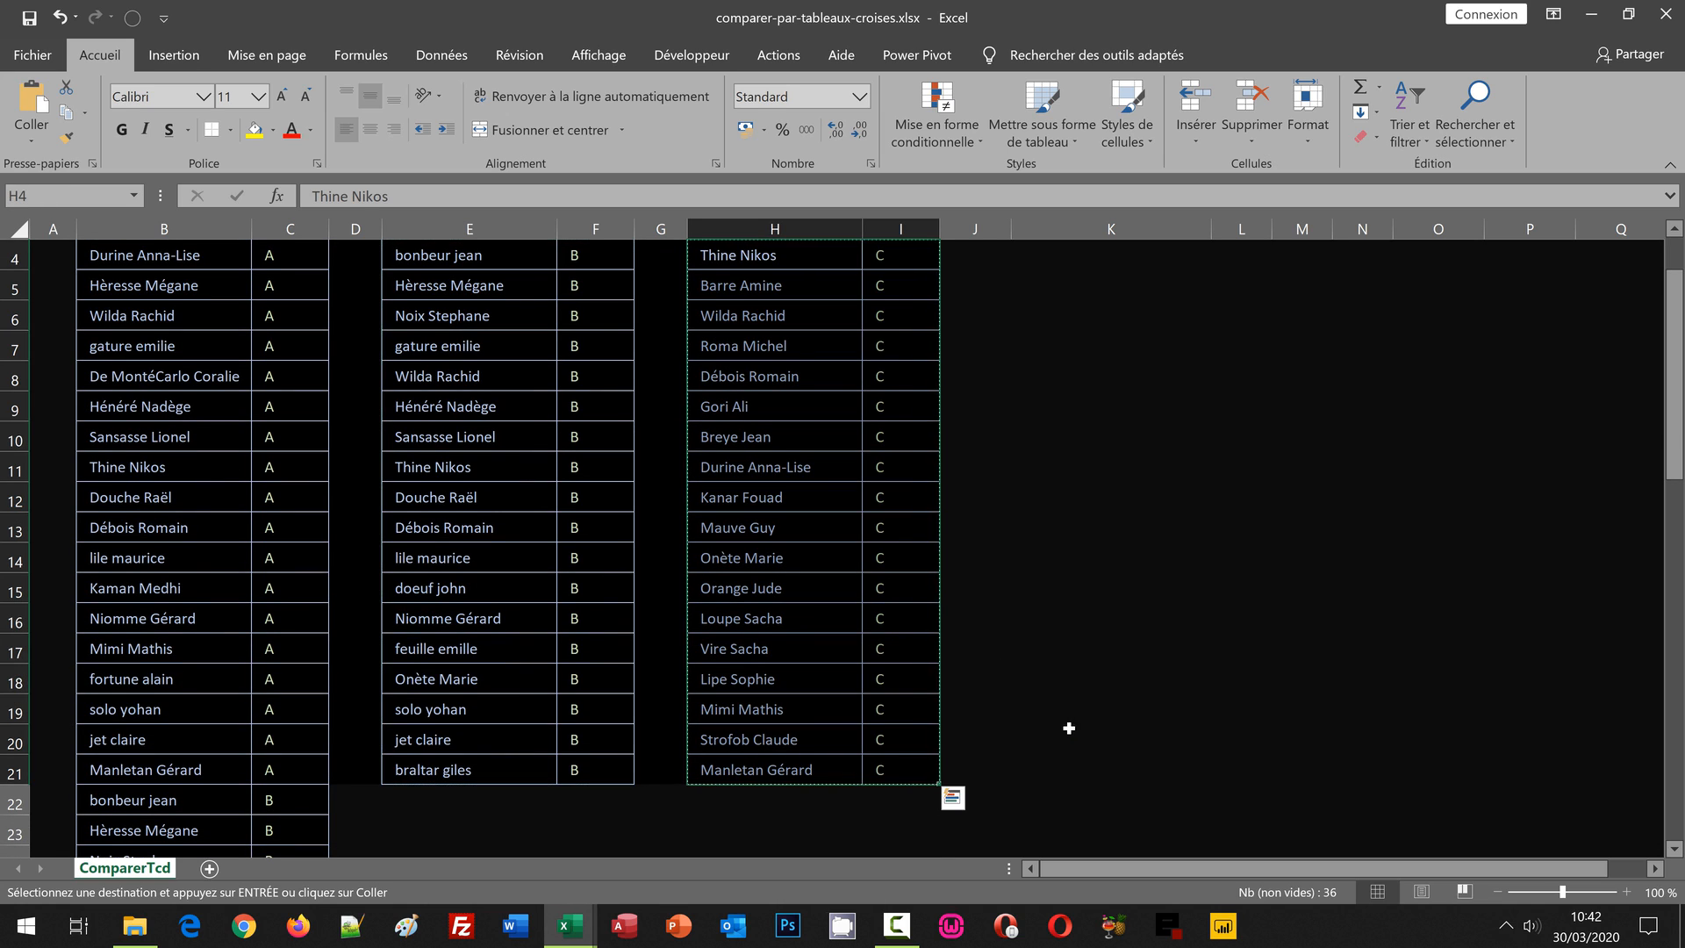
scroll(145, 641, down, 5)
scroll(140, 645, down, 2)
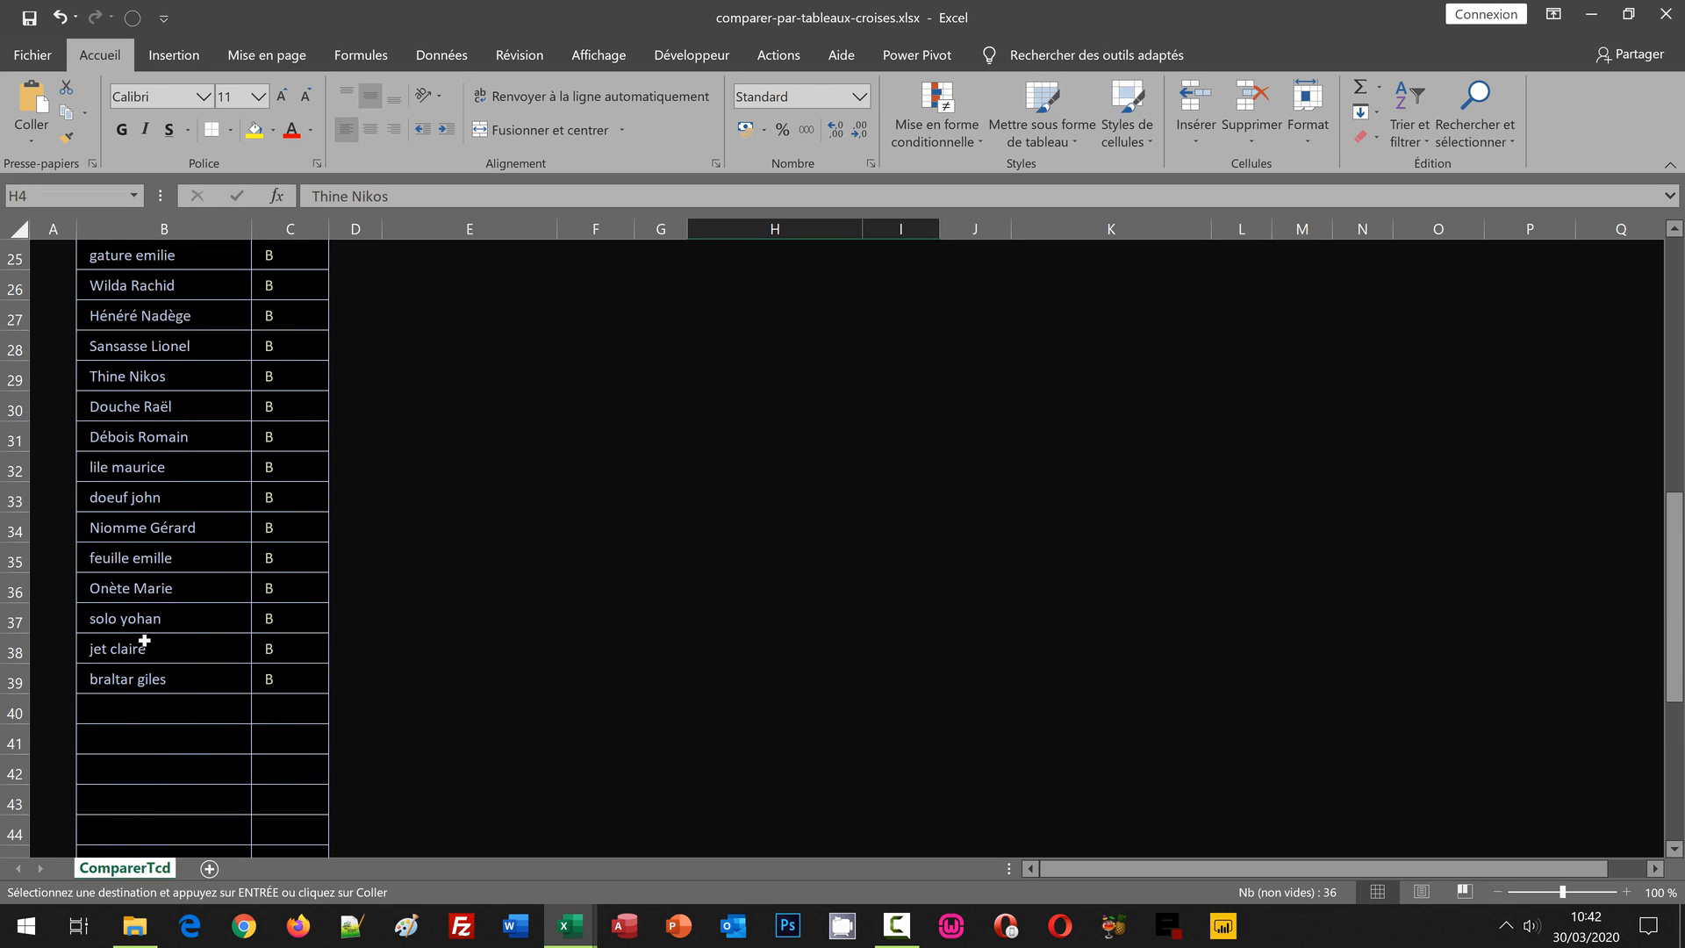
scroll(138, 625, down, 1)
click(132, 615)
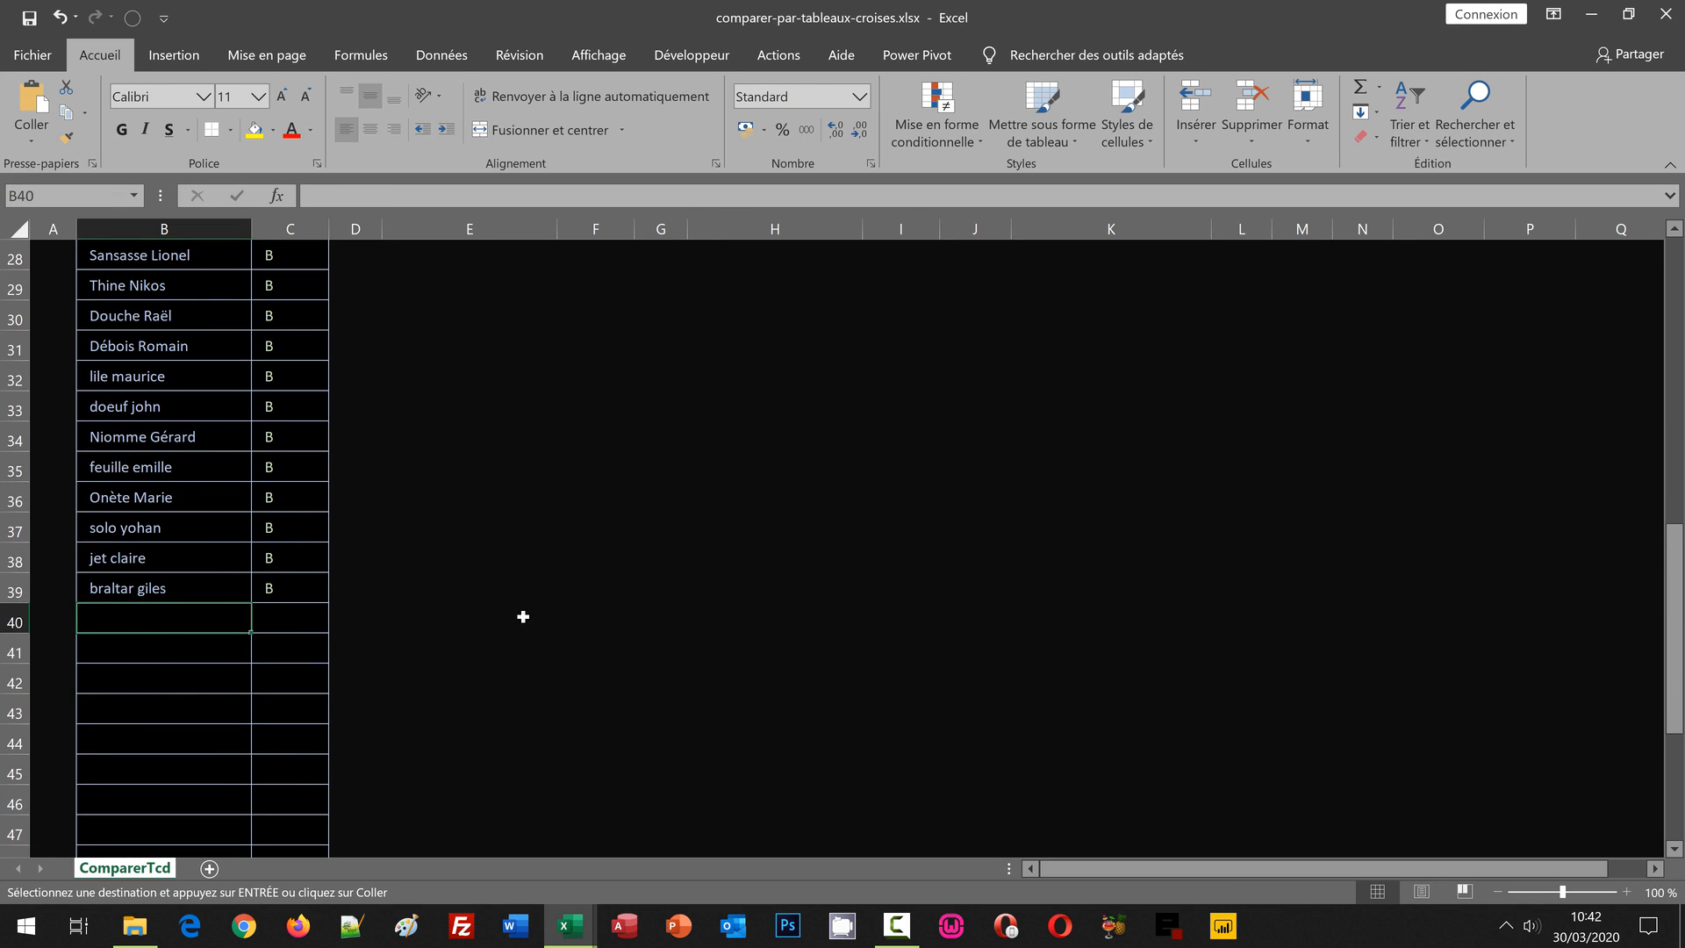
key(ctrl+v)
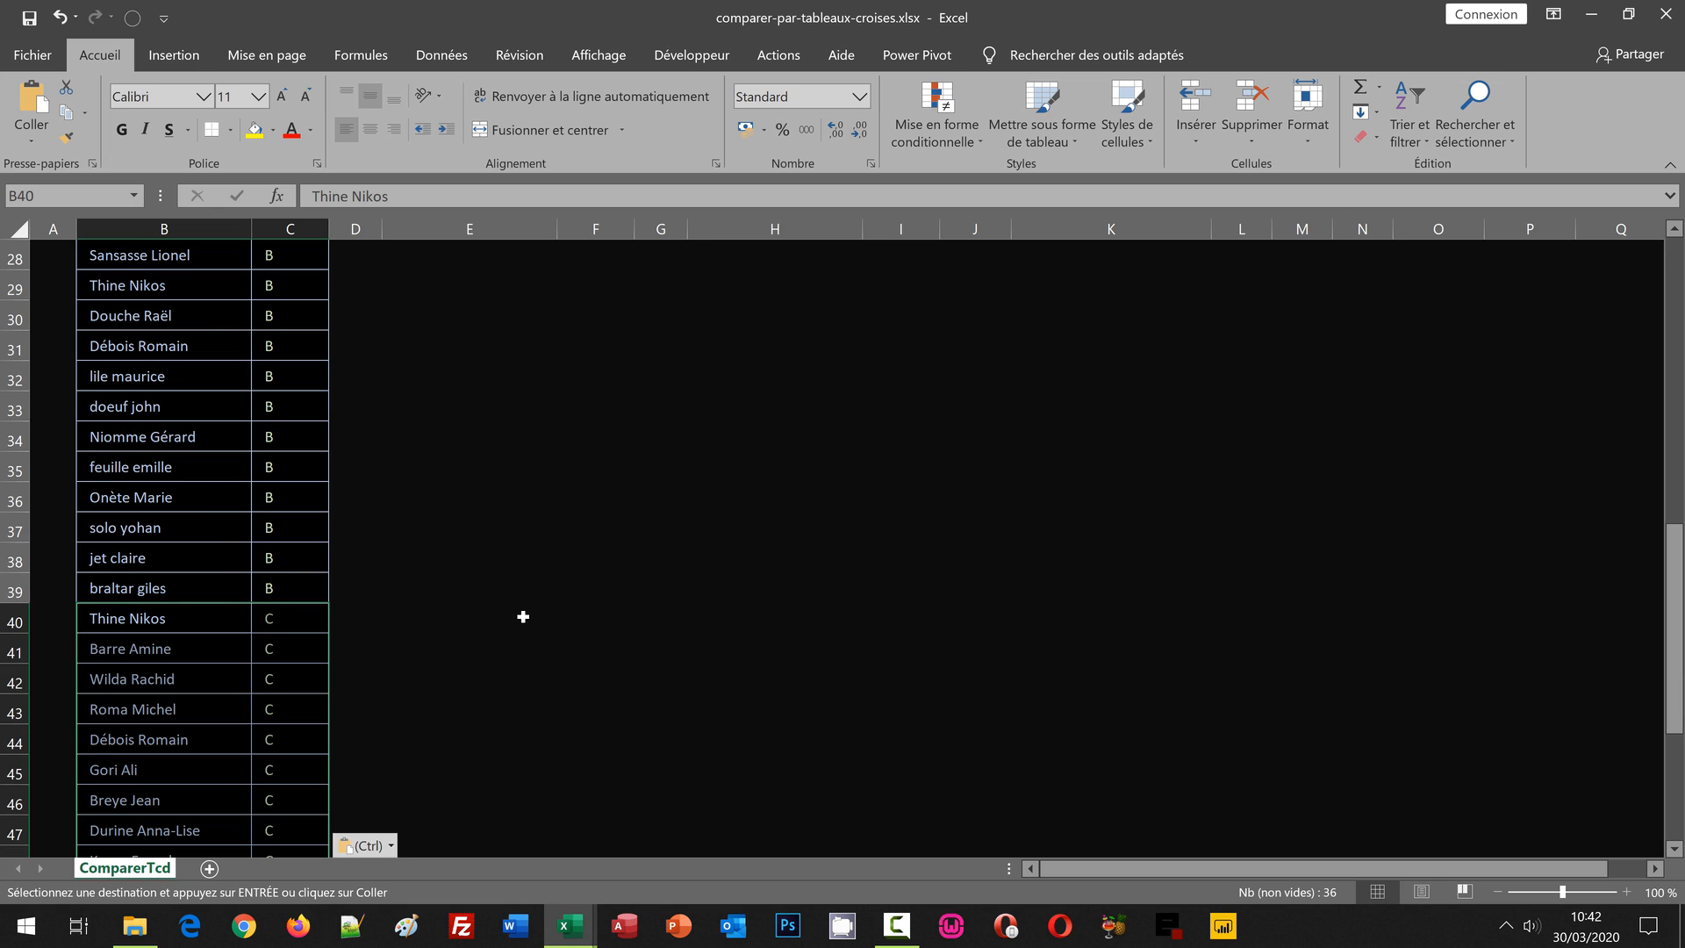
Create a pivot table from the combined list ComparerTcd!$B$3:$C$57, placed on the existing sheet at K3.
key(ctrl+Home)
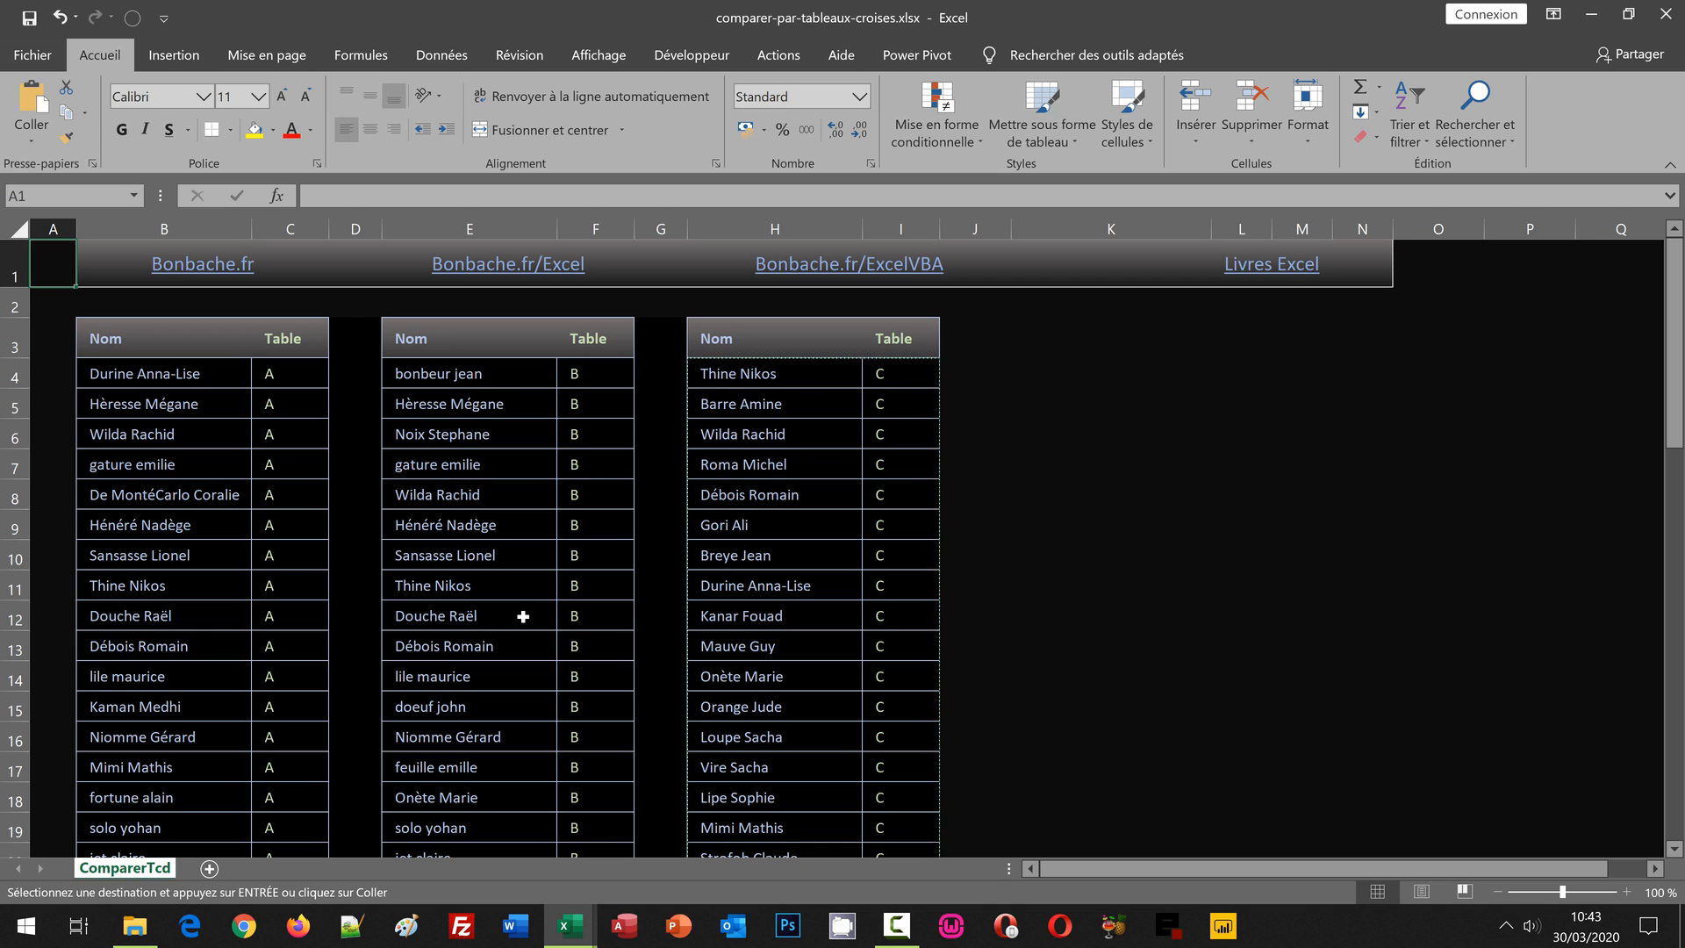
click(158, 374)
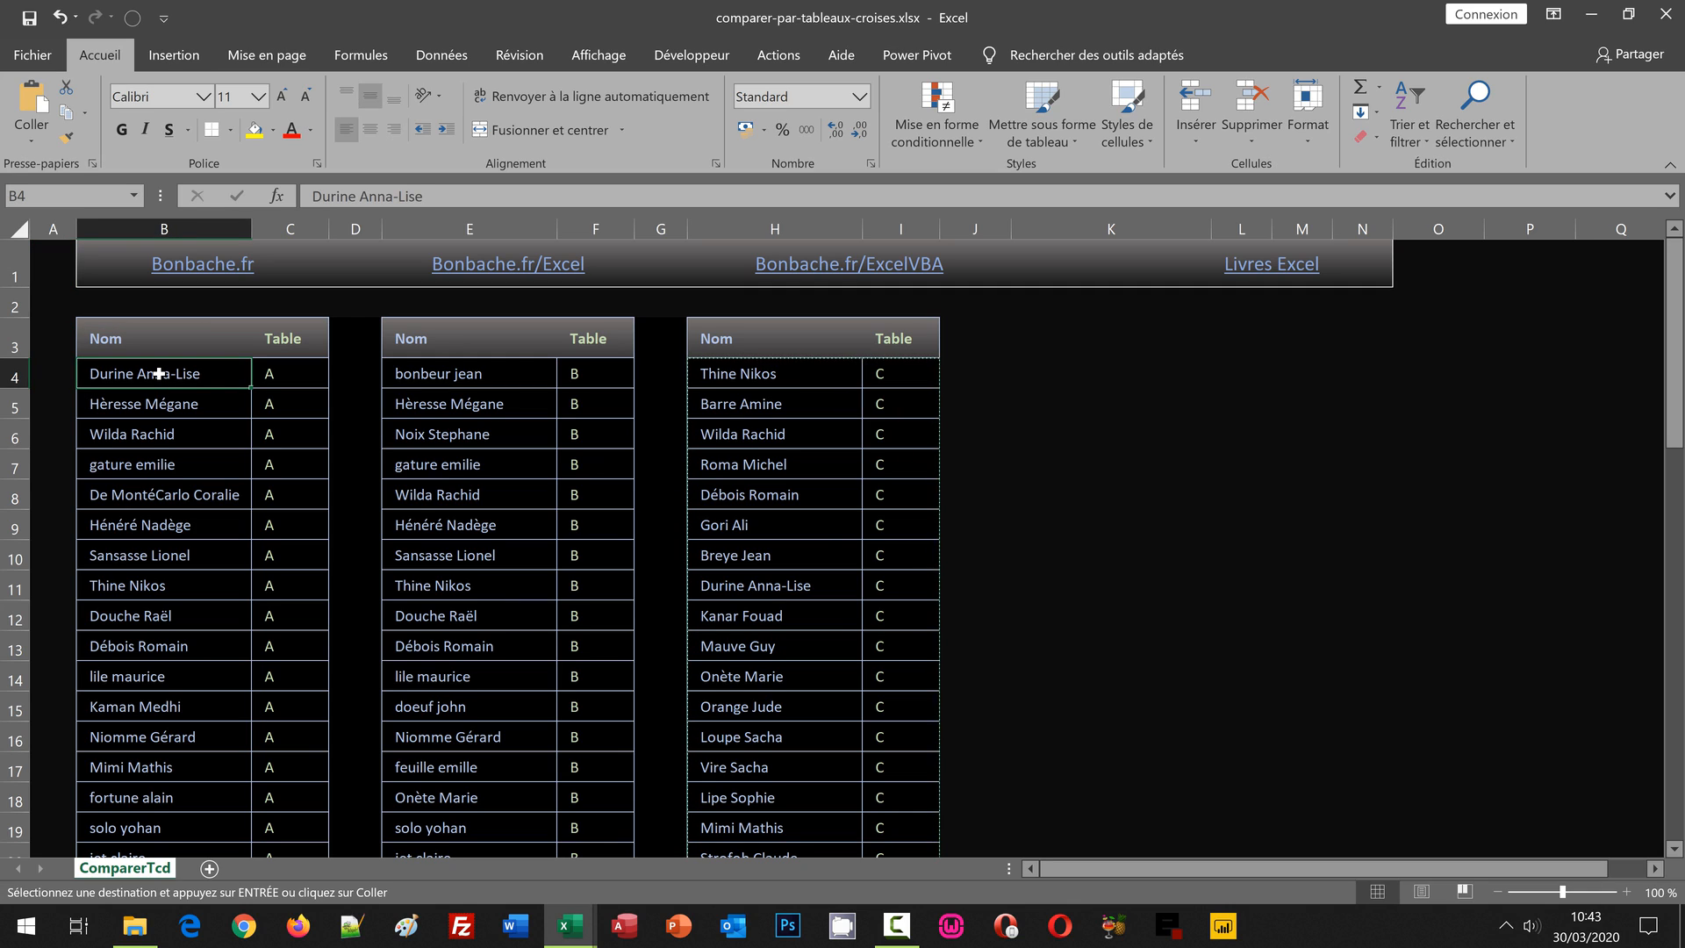
click(167, 56)
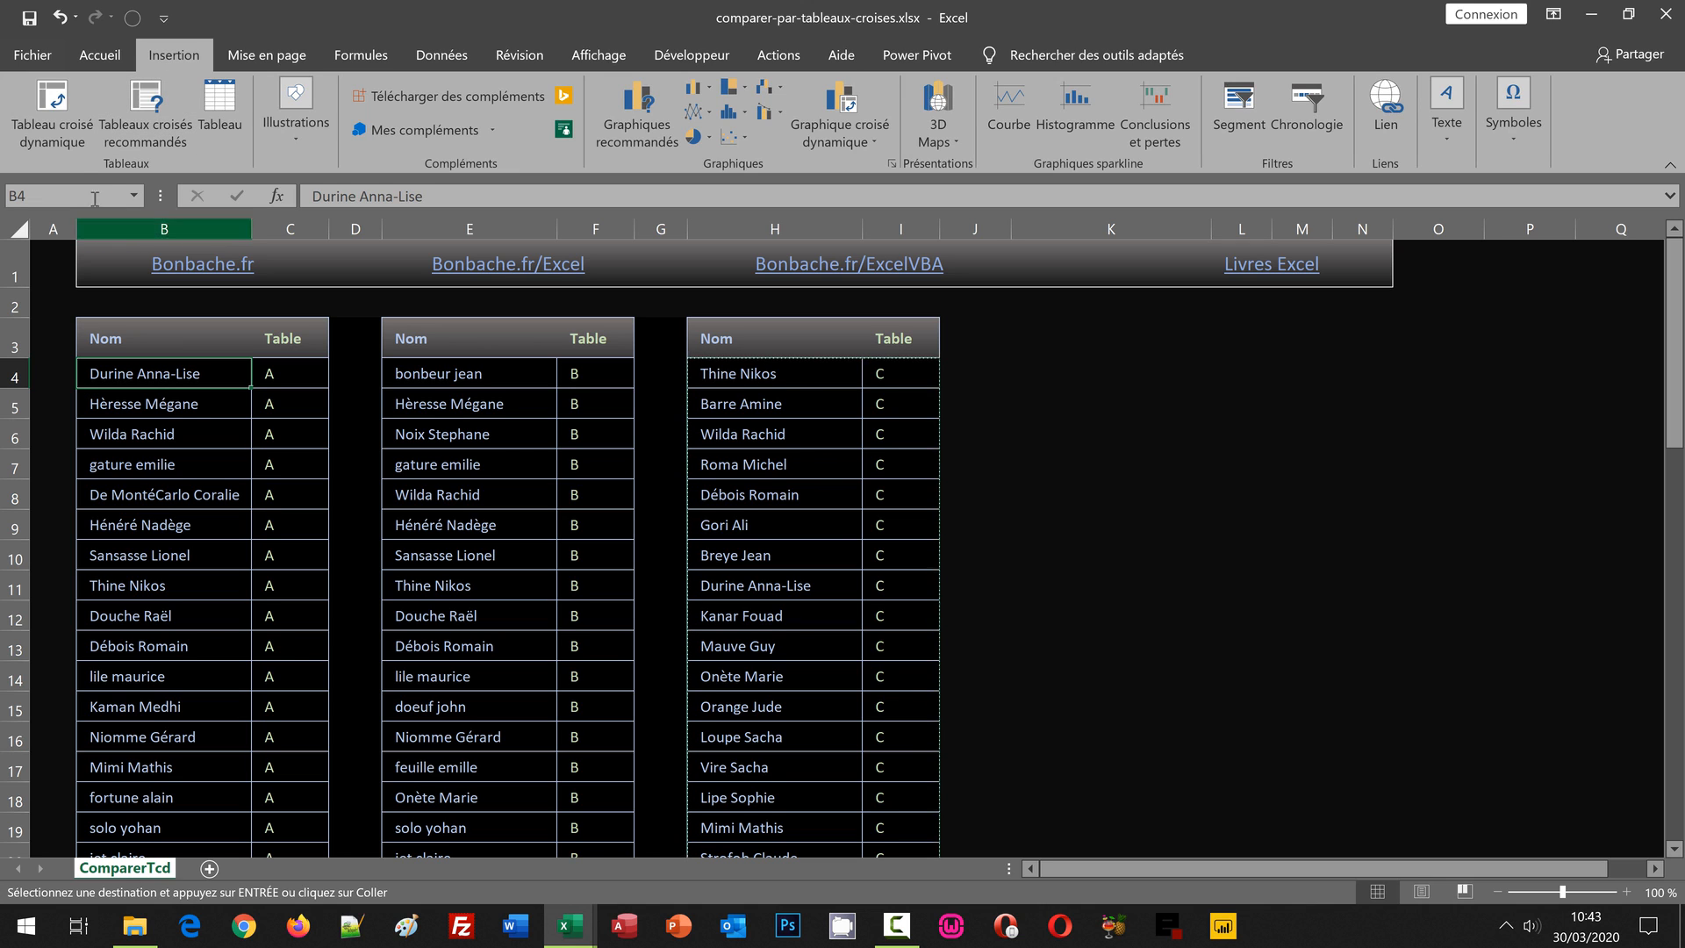
click(51, 125)
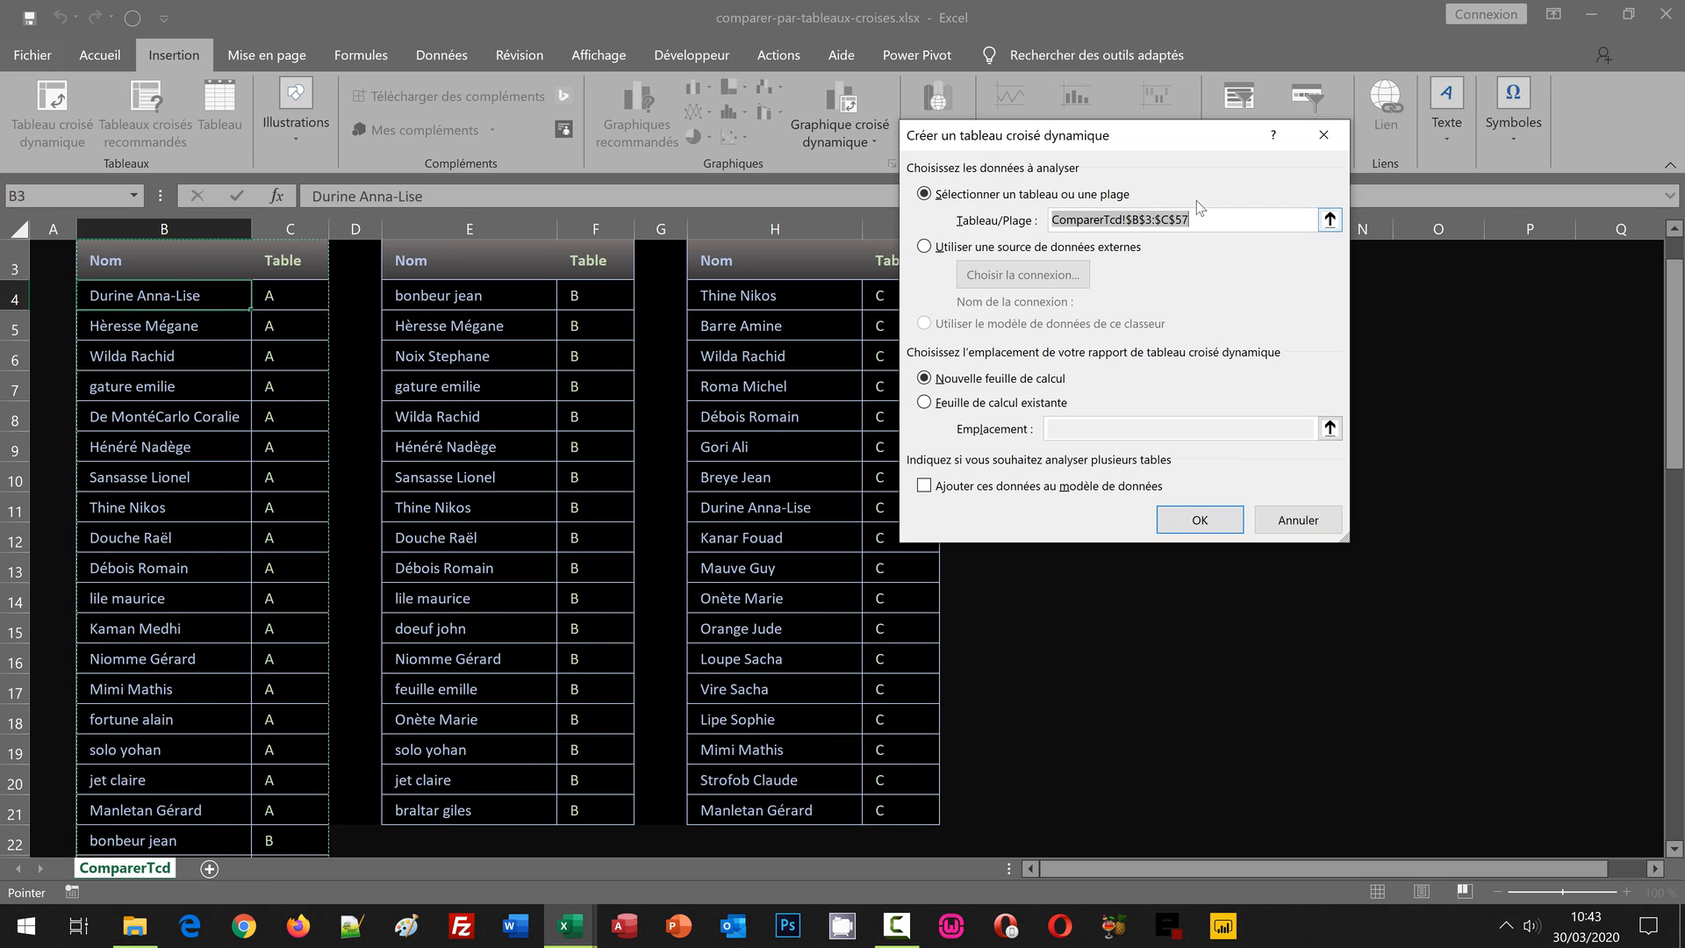
drag(1152, 142, 722, 172)
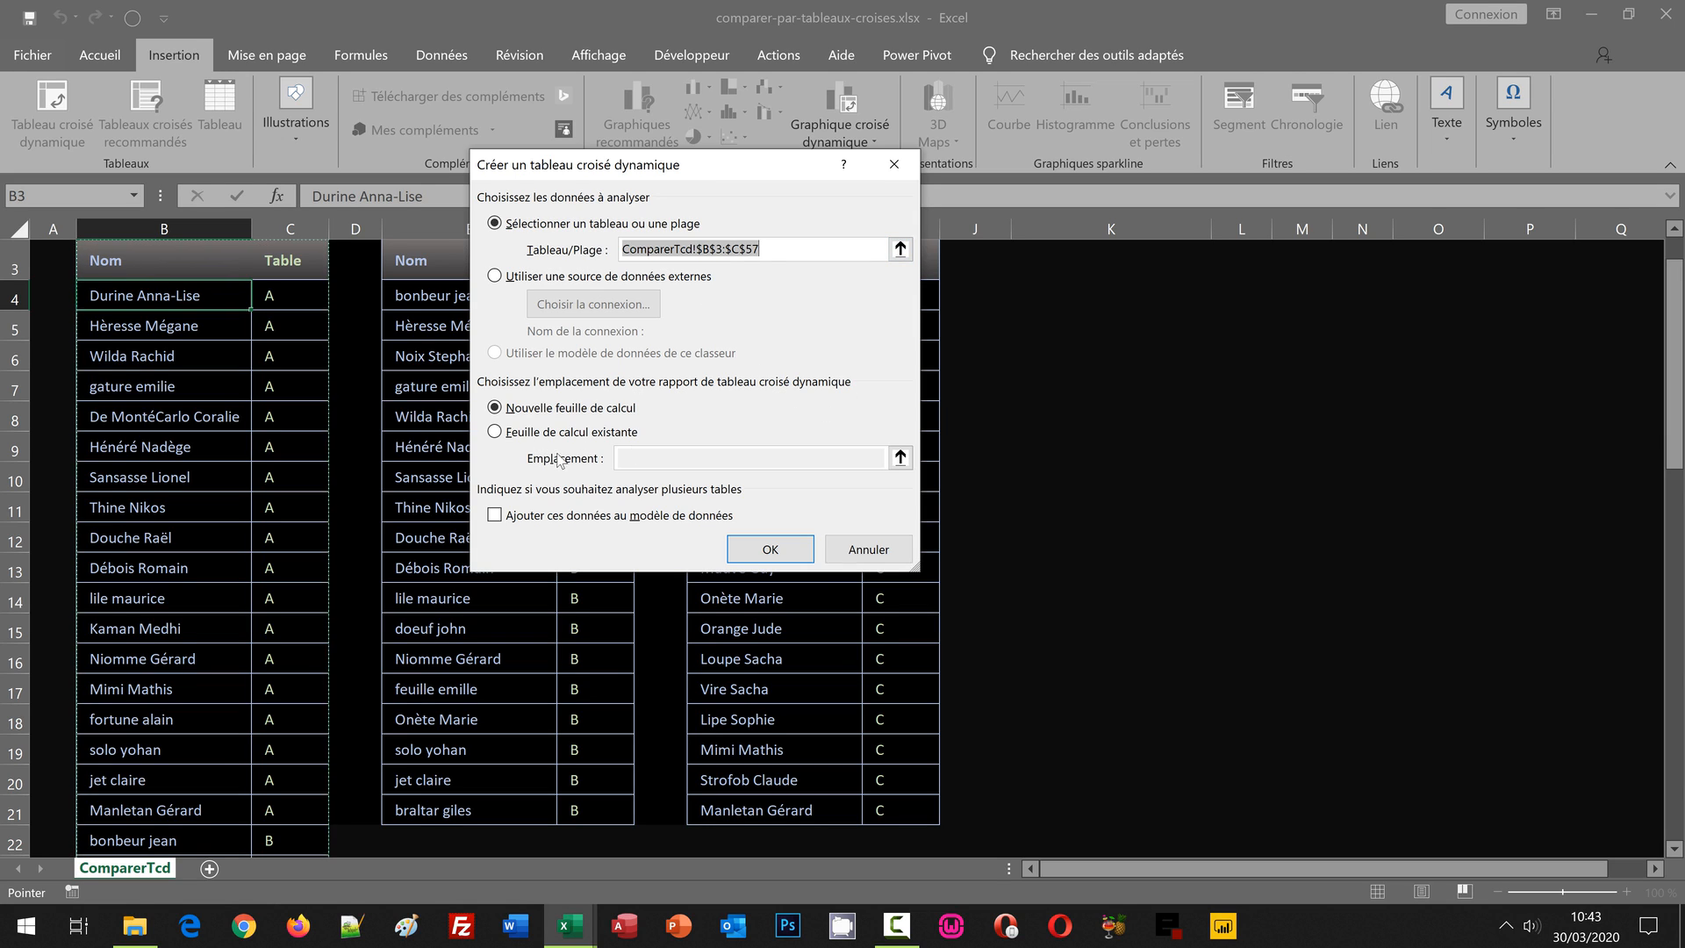
click(527, 432)
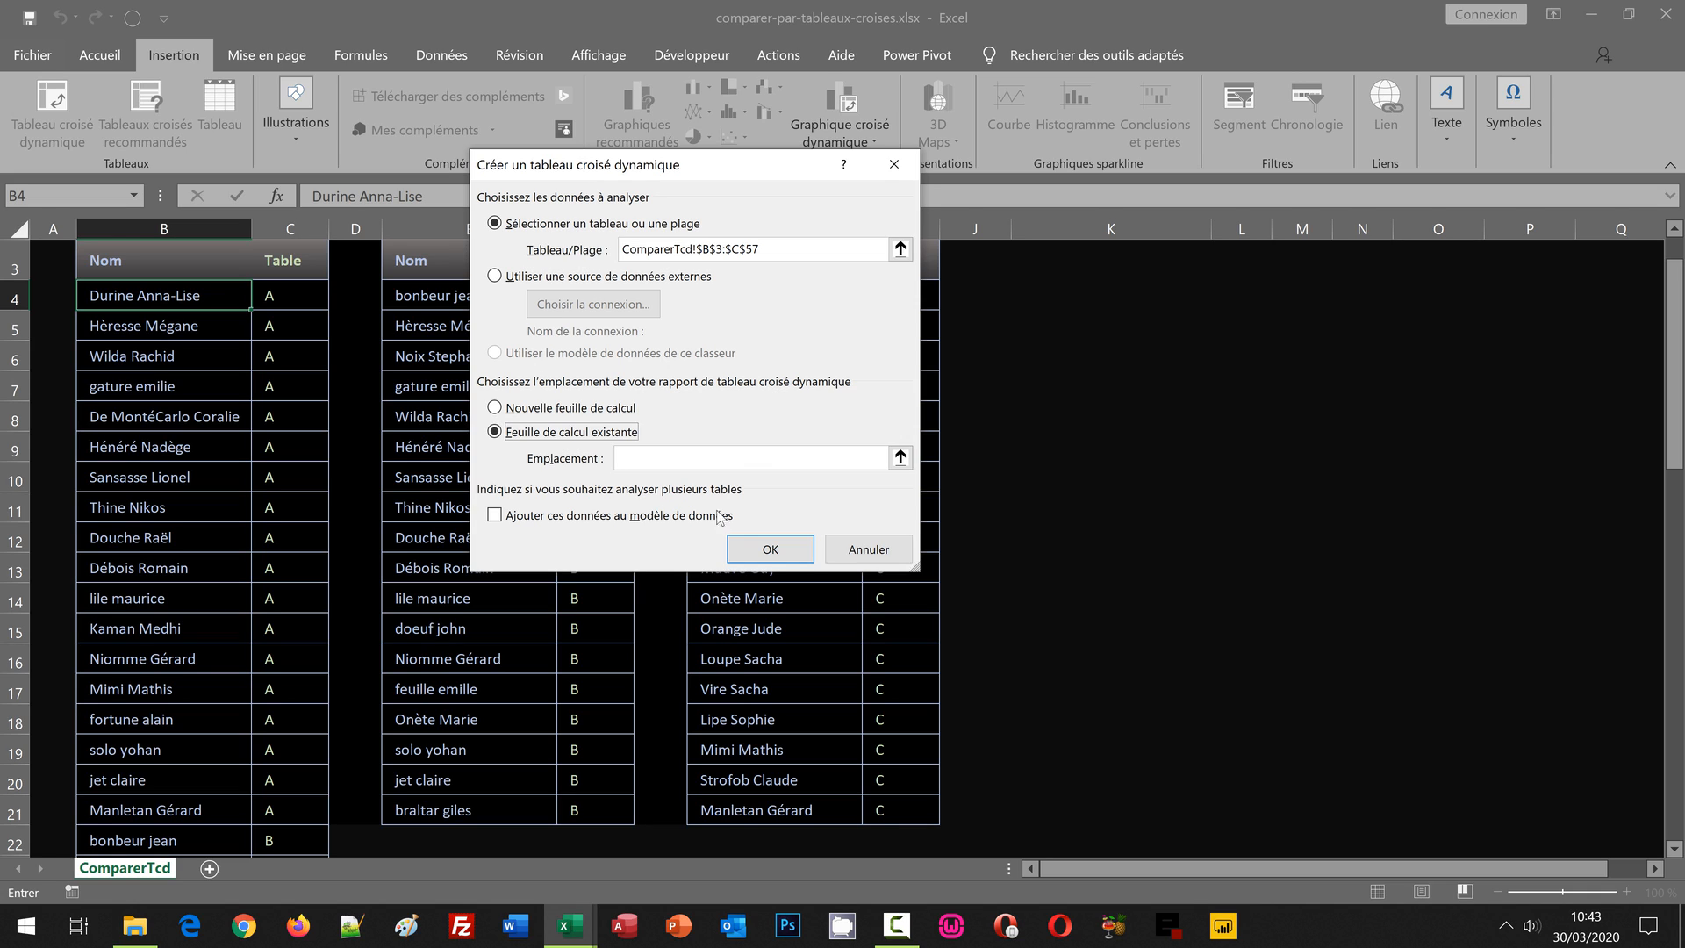
click(653, 456)
click(1120, 264)
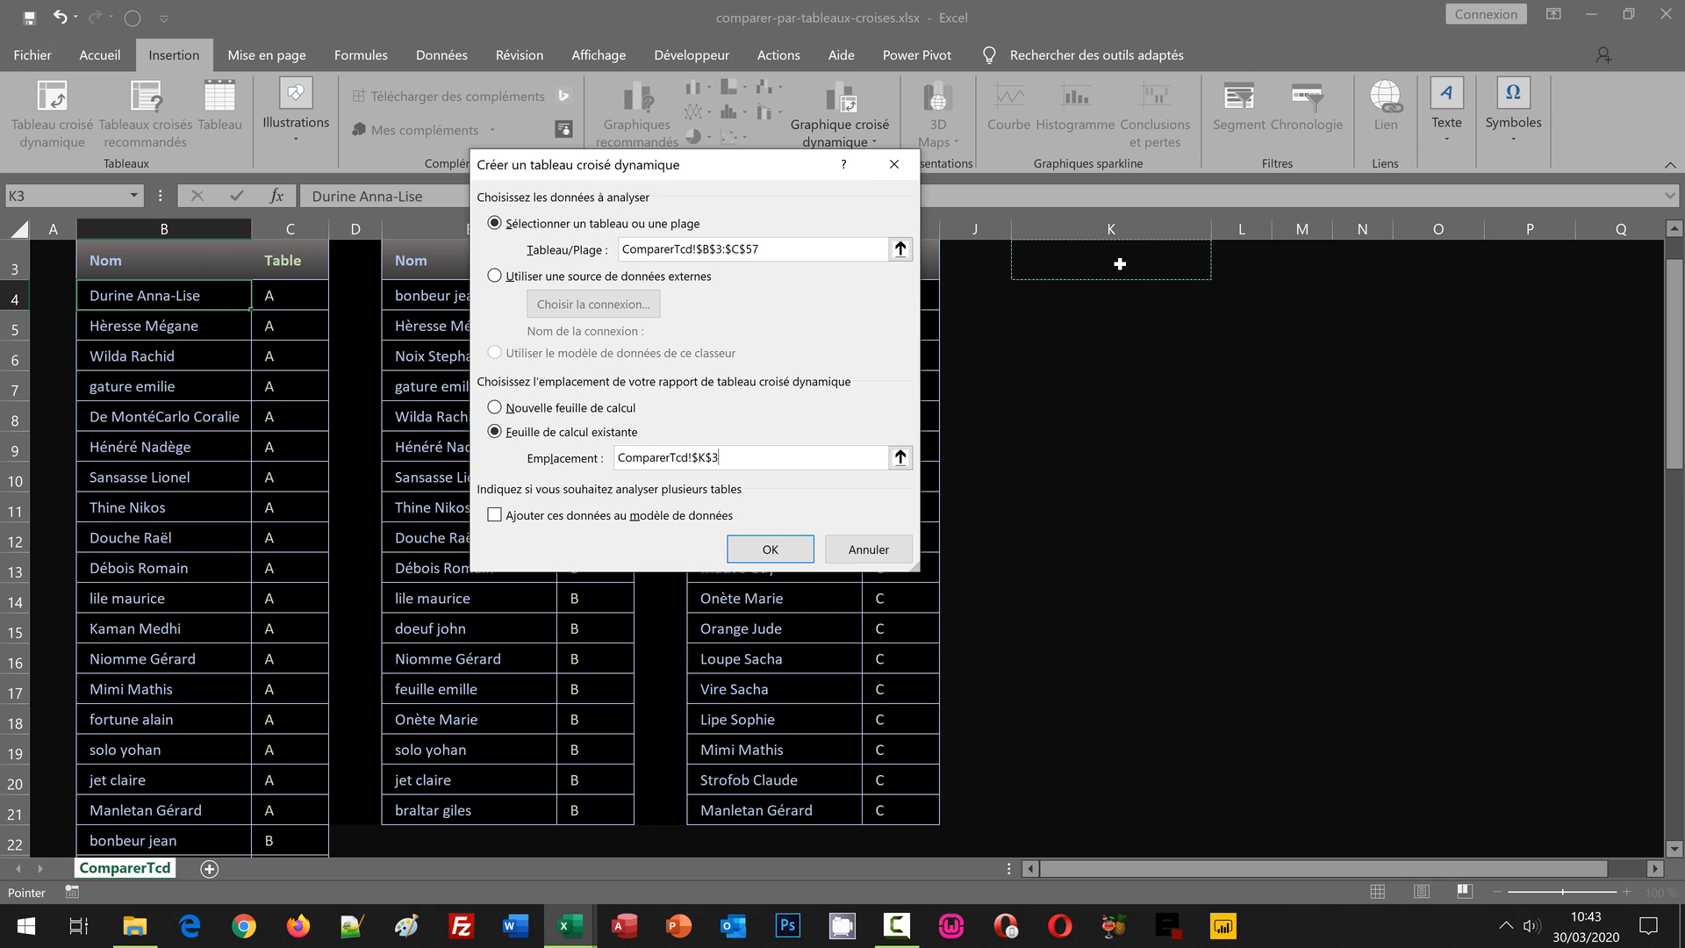
click(771, 550)
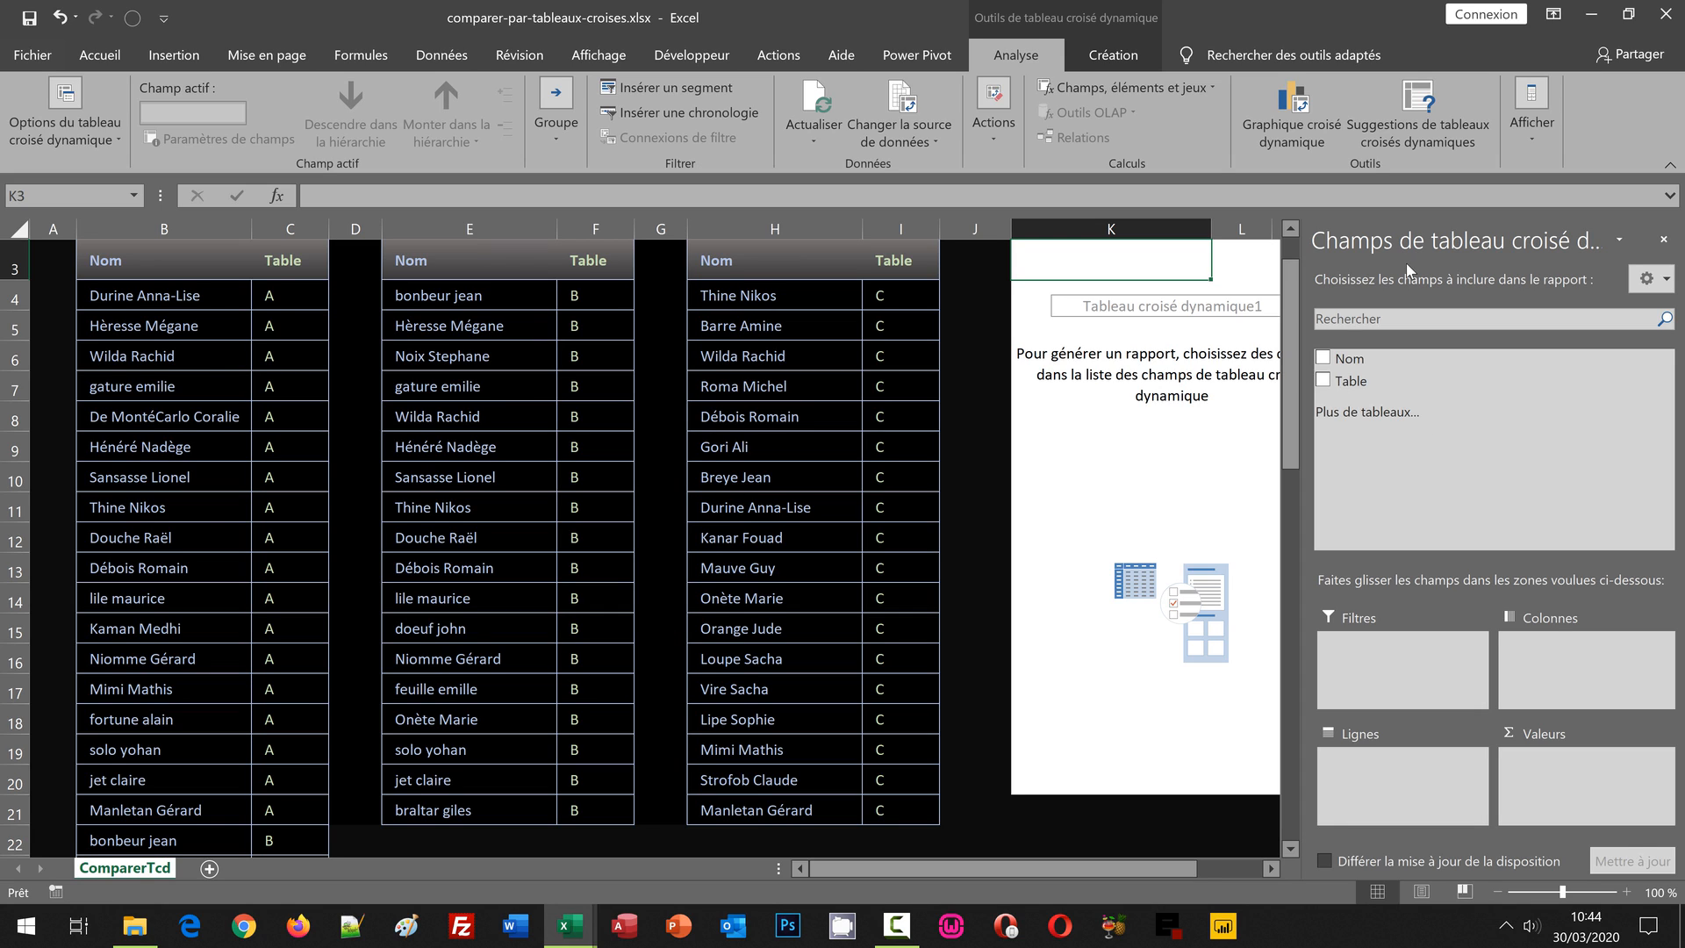
Lay out the pivot table with Nom as rows, Table as columns and the count of Table as values, and close the field list.
click(1322, 359)
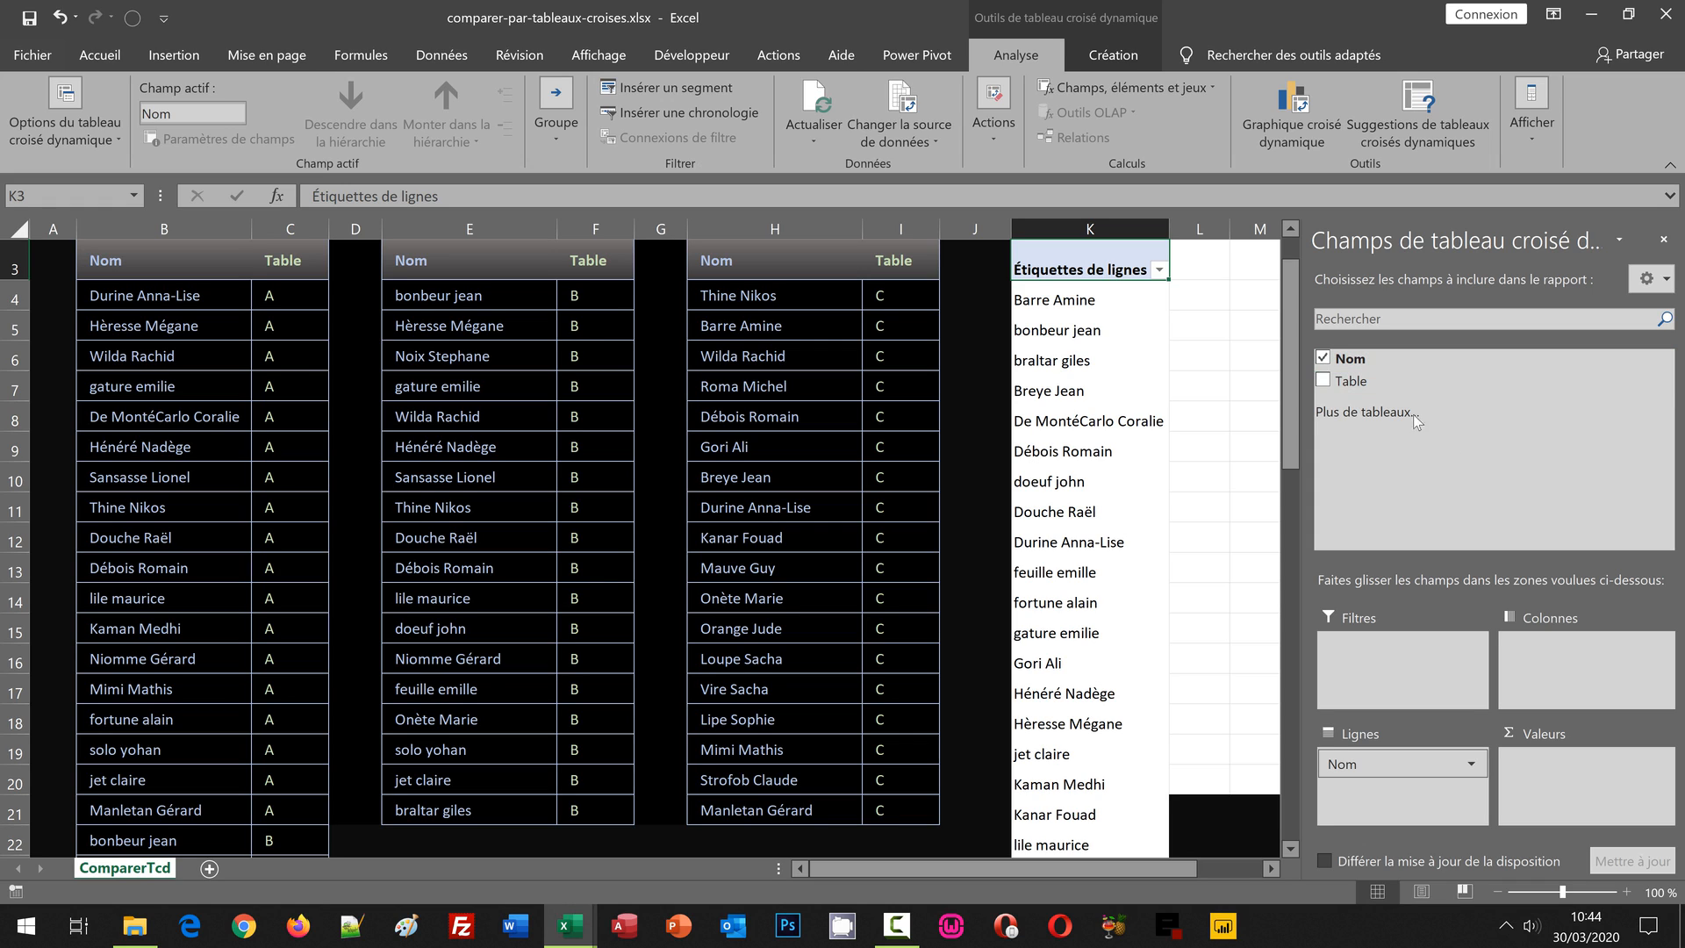
drag(1352, 384, 1533, 664)
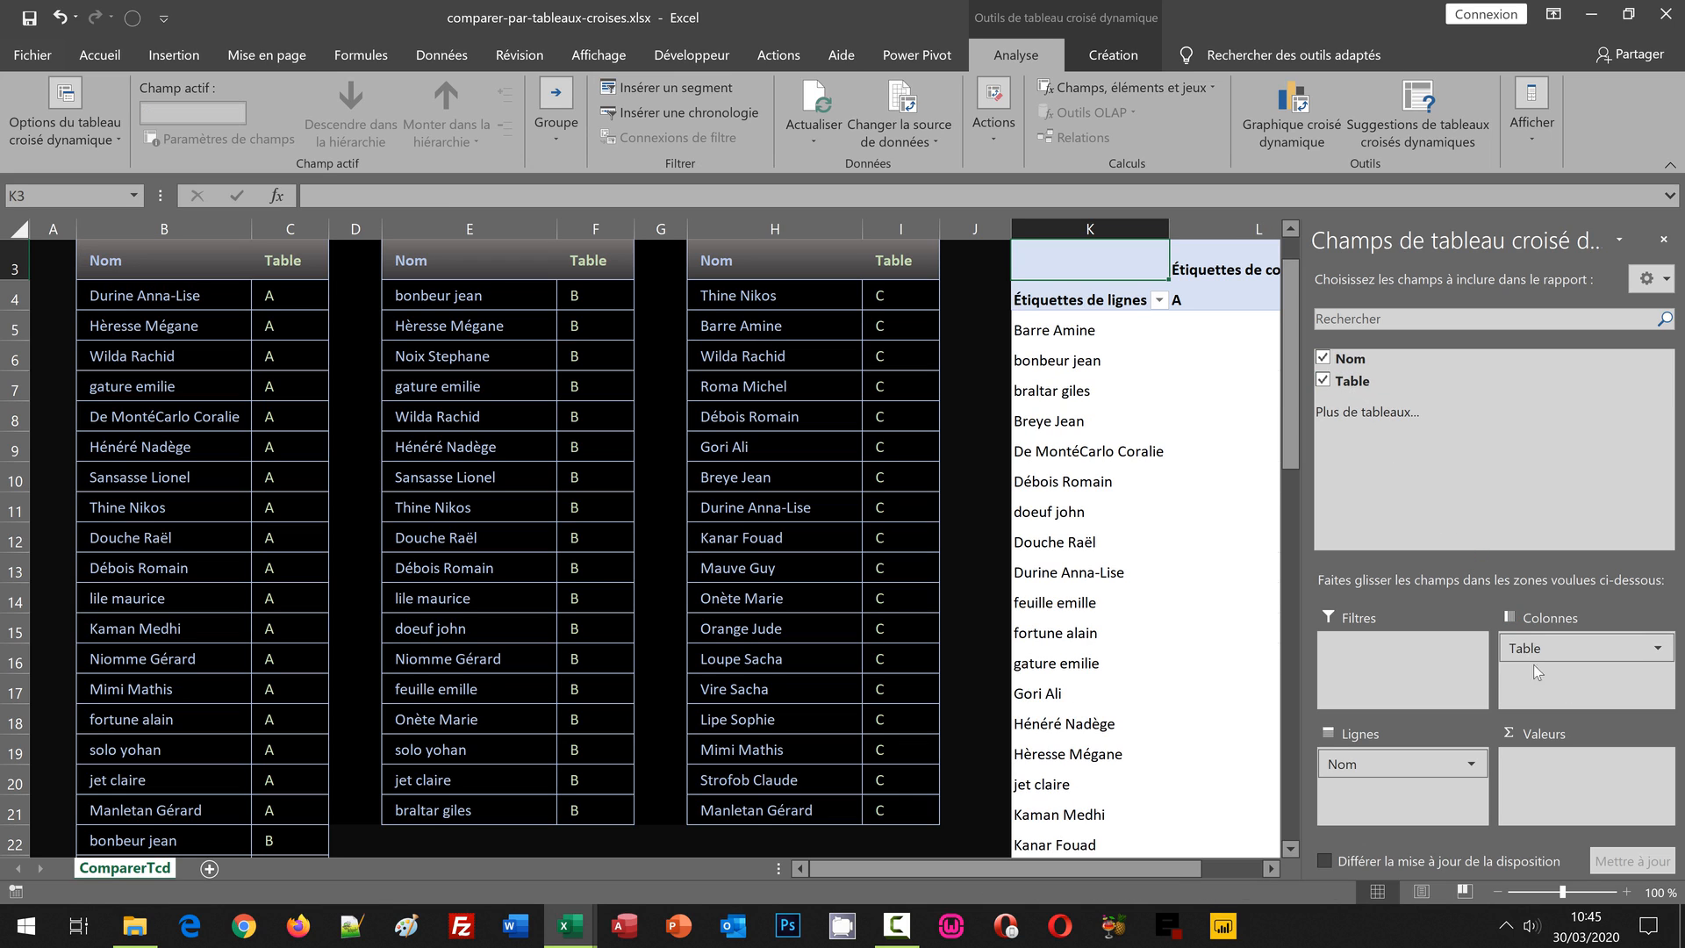
click(1270, 869)
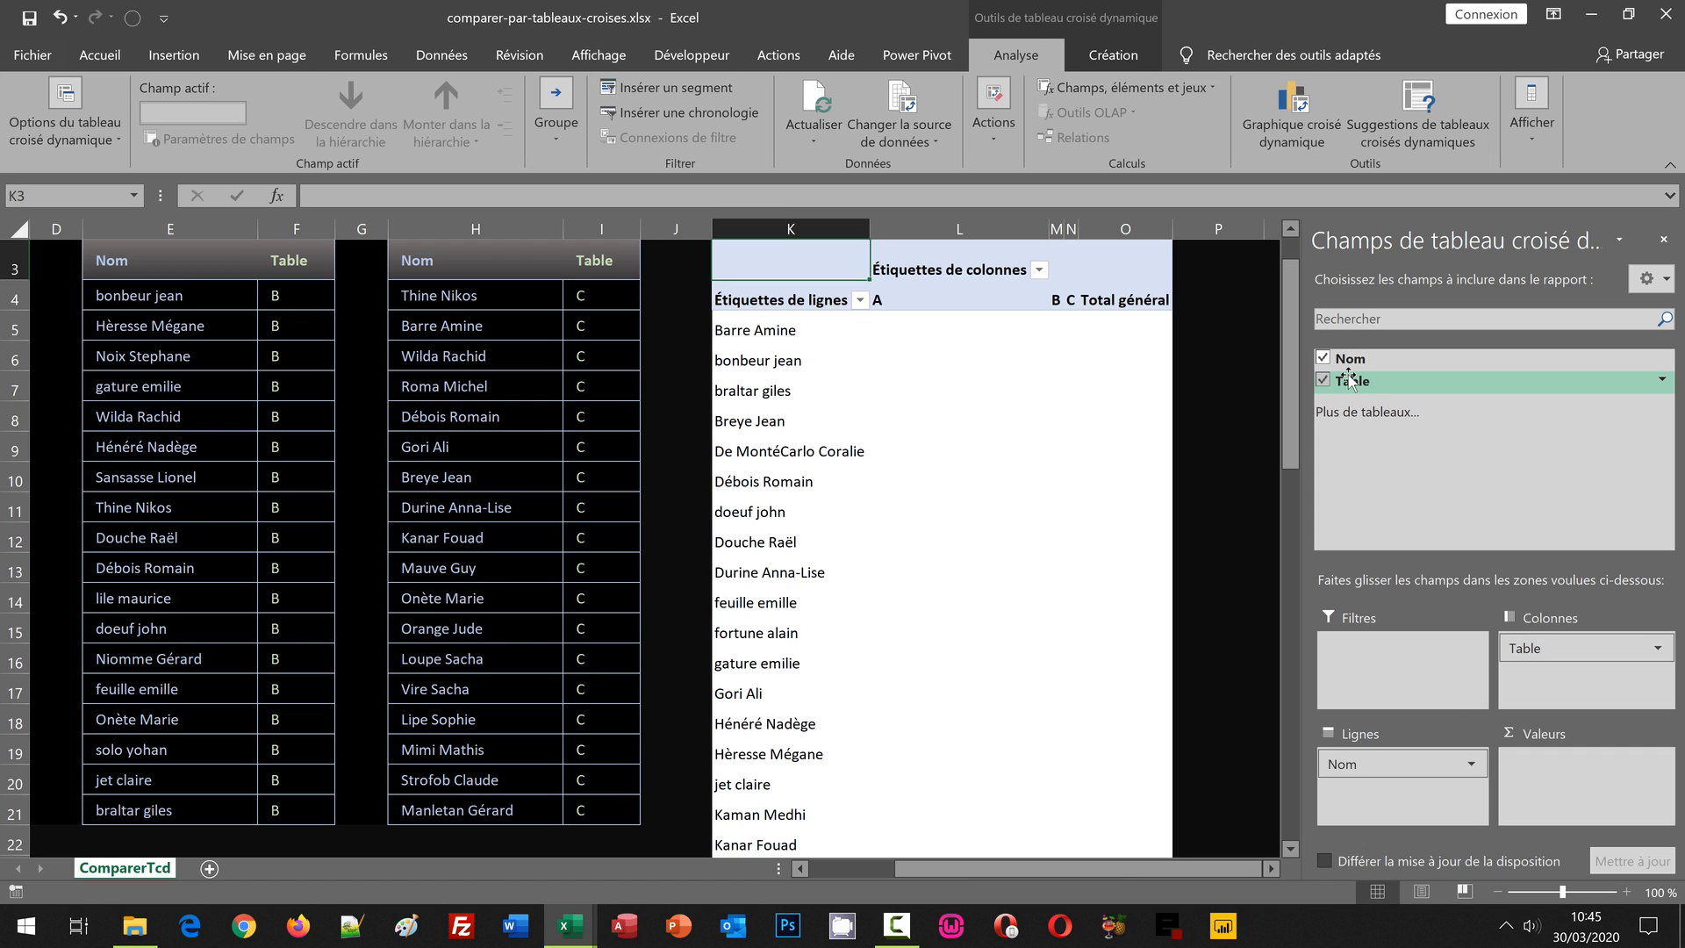
drag(1349, 379, 1543, 776)
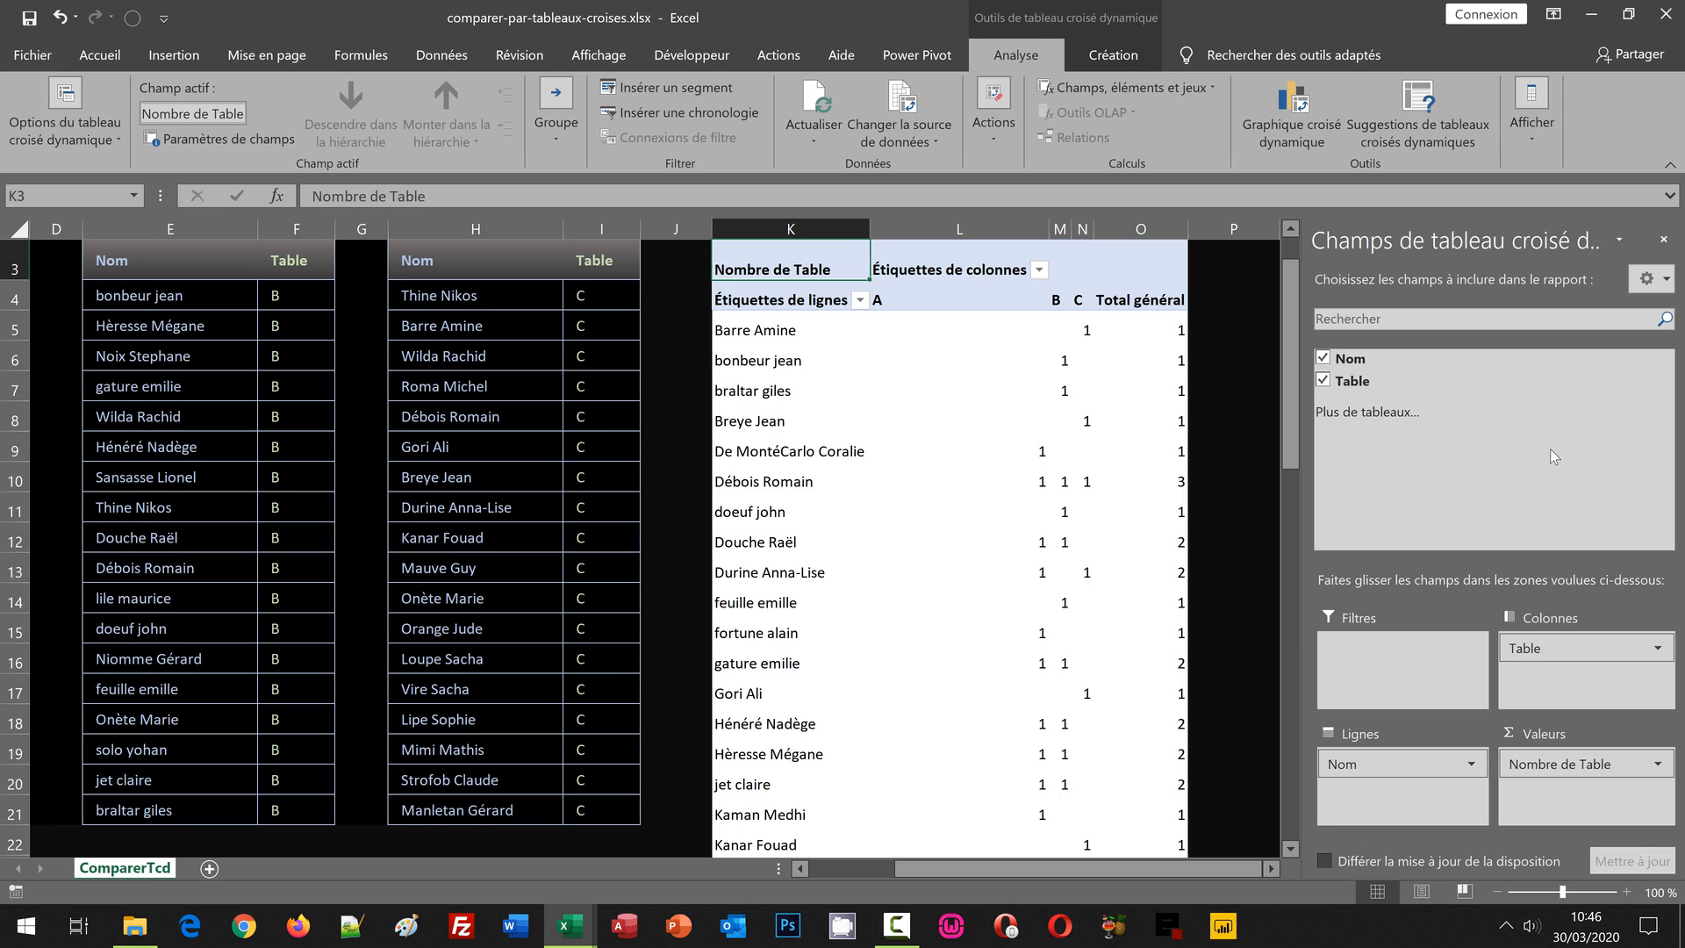
click(1665, 246)
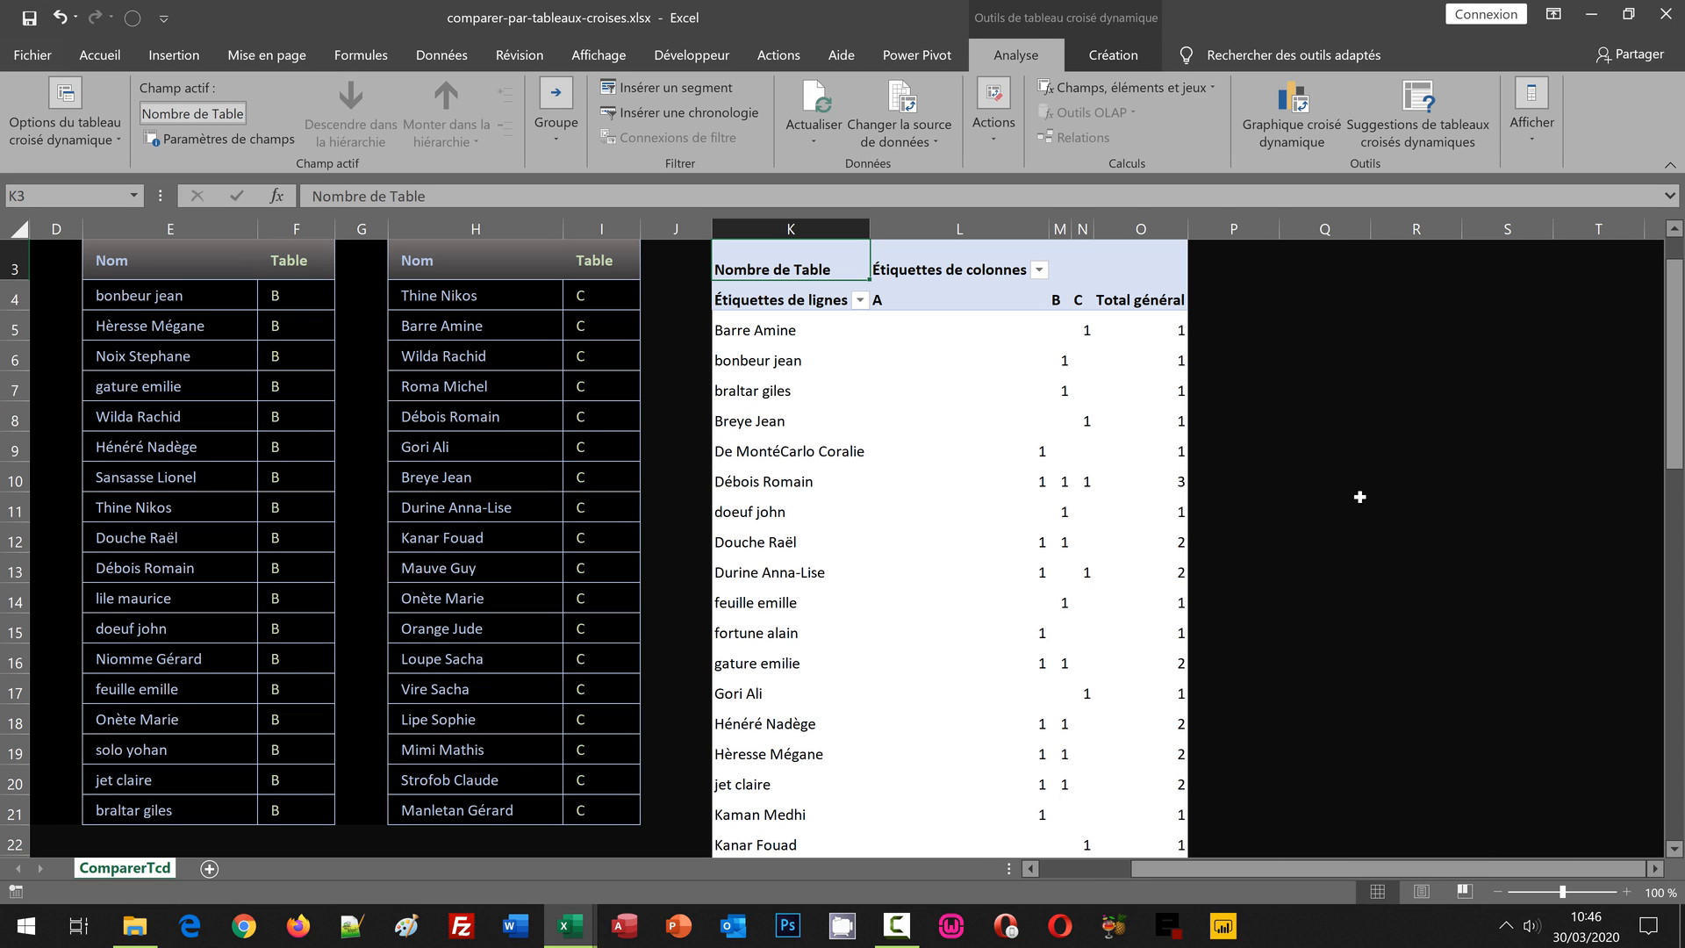
Remove the pivot table's Total général column and give columns L to N the same moderate width.
right_click(1157, 300)
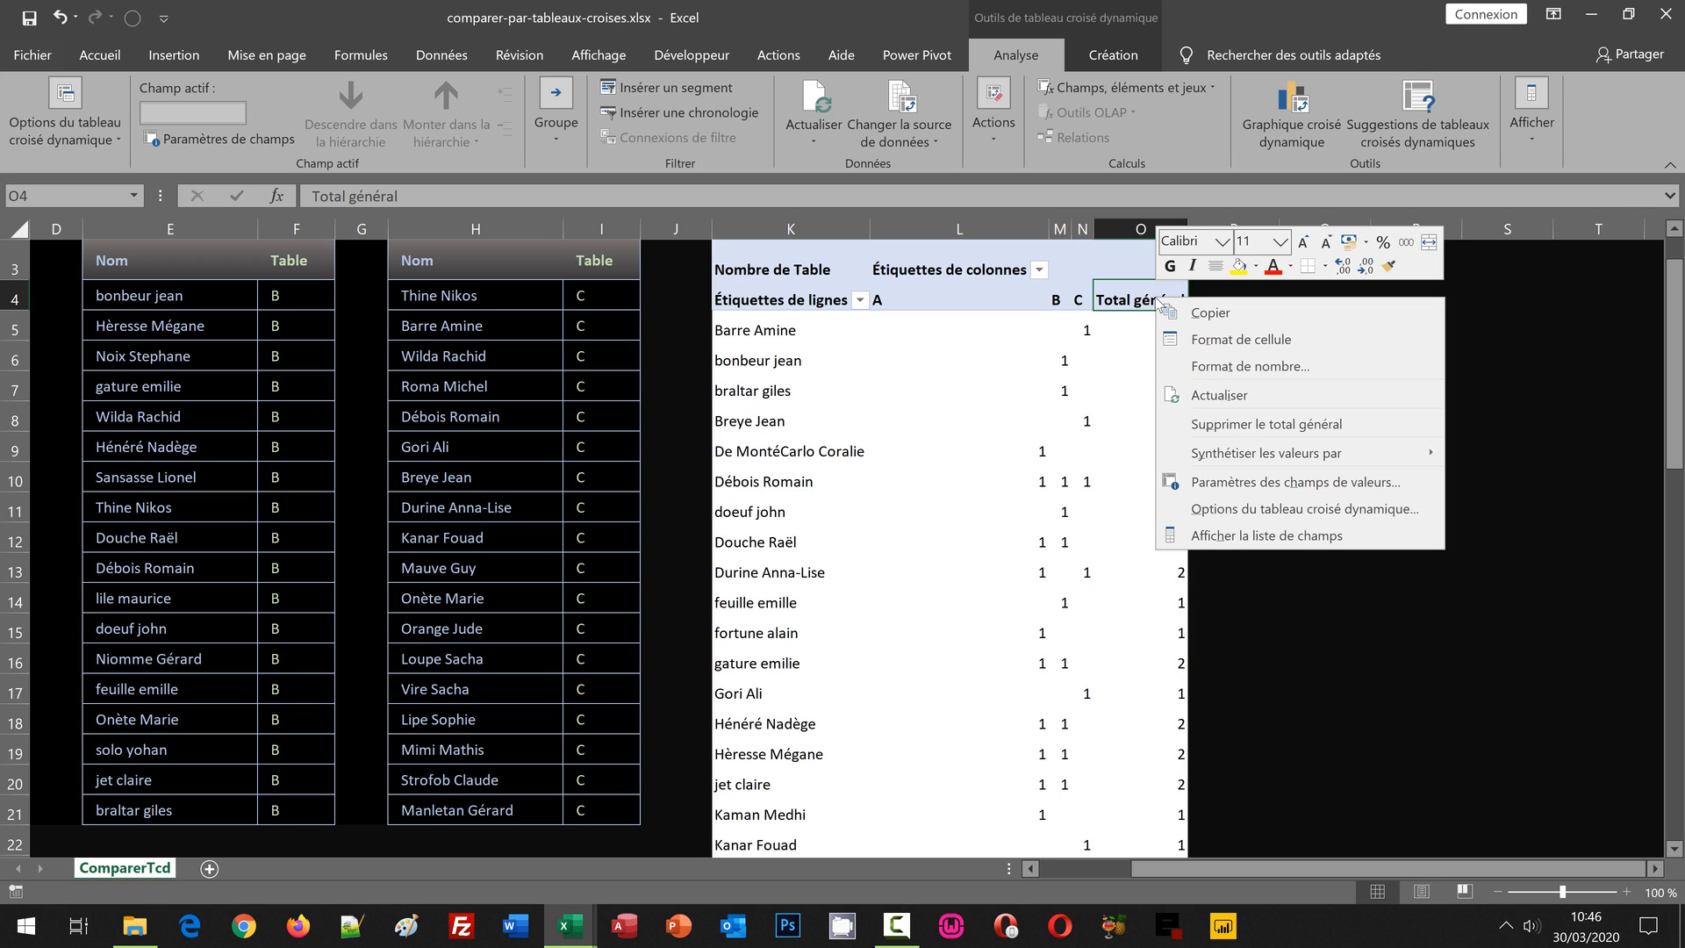
click(1219, 432)
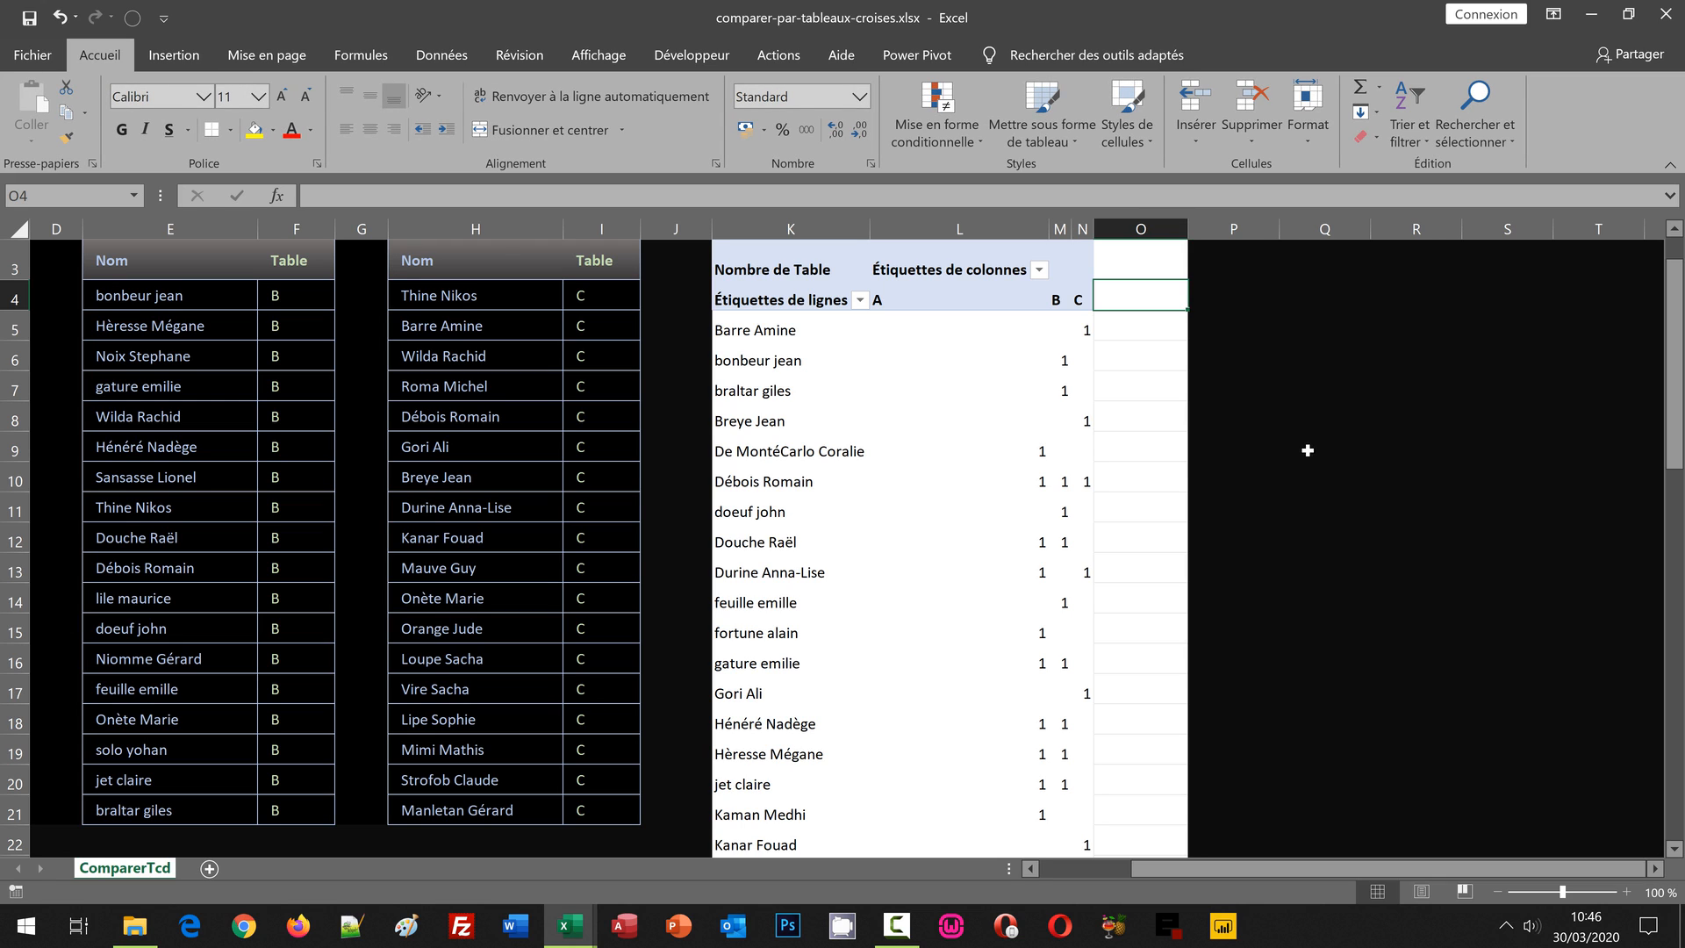
drag(970, 226, 1093, 233)
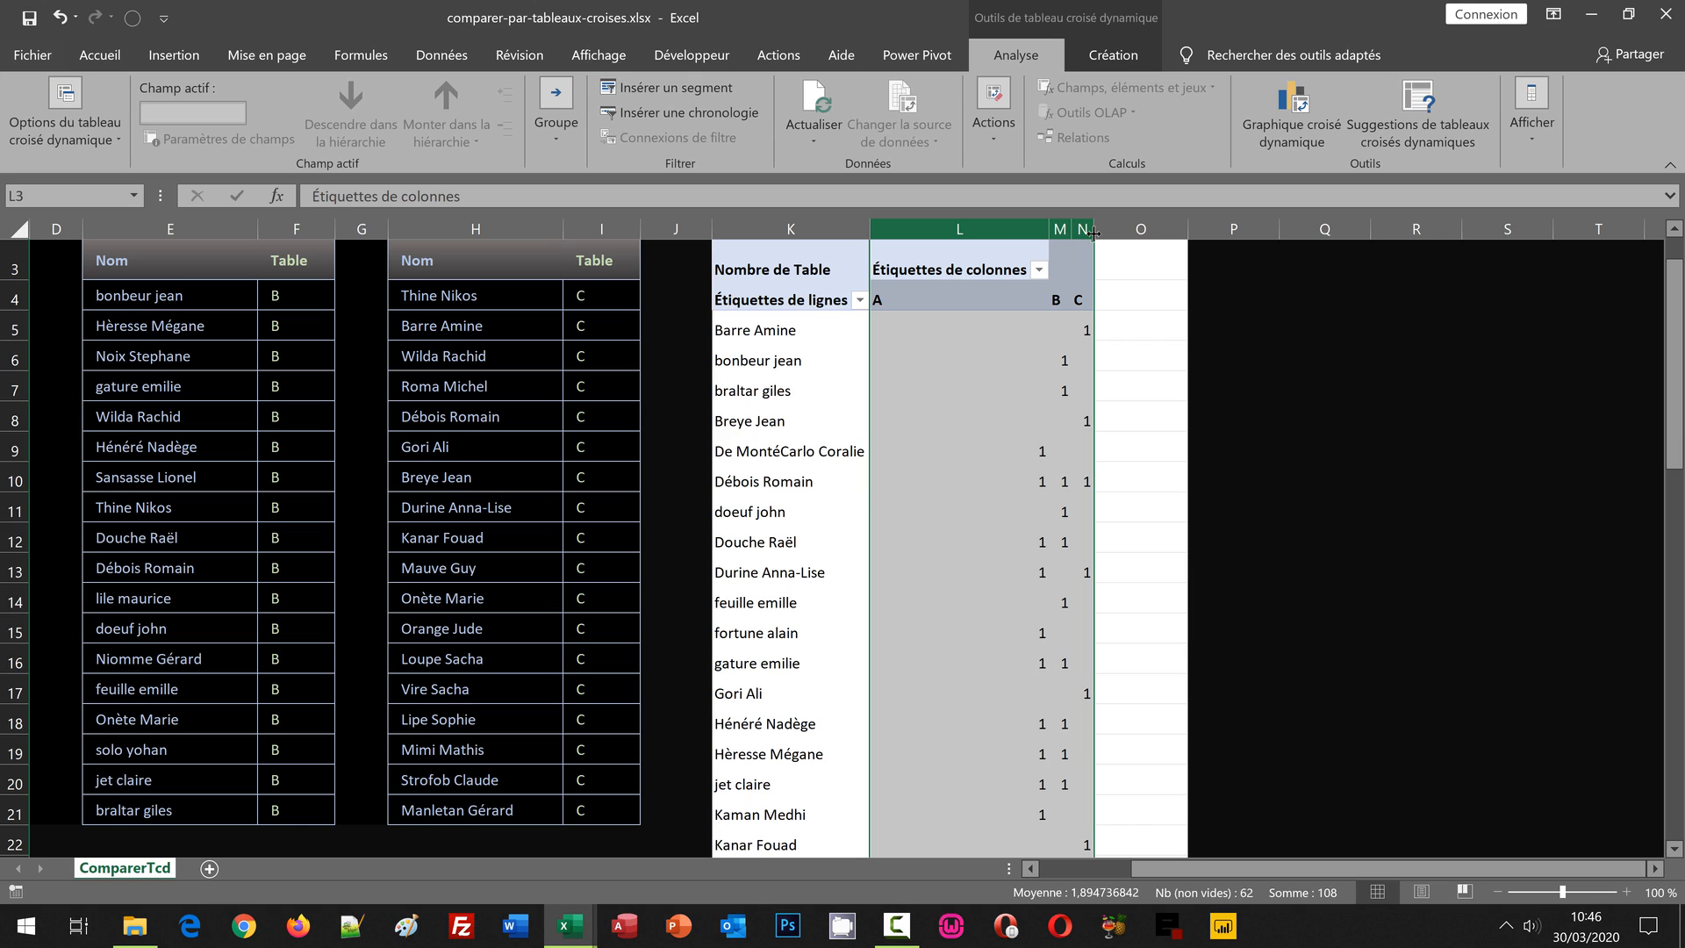
drag(1050, 229, 954, 228)
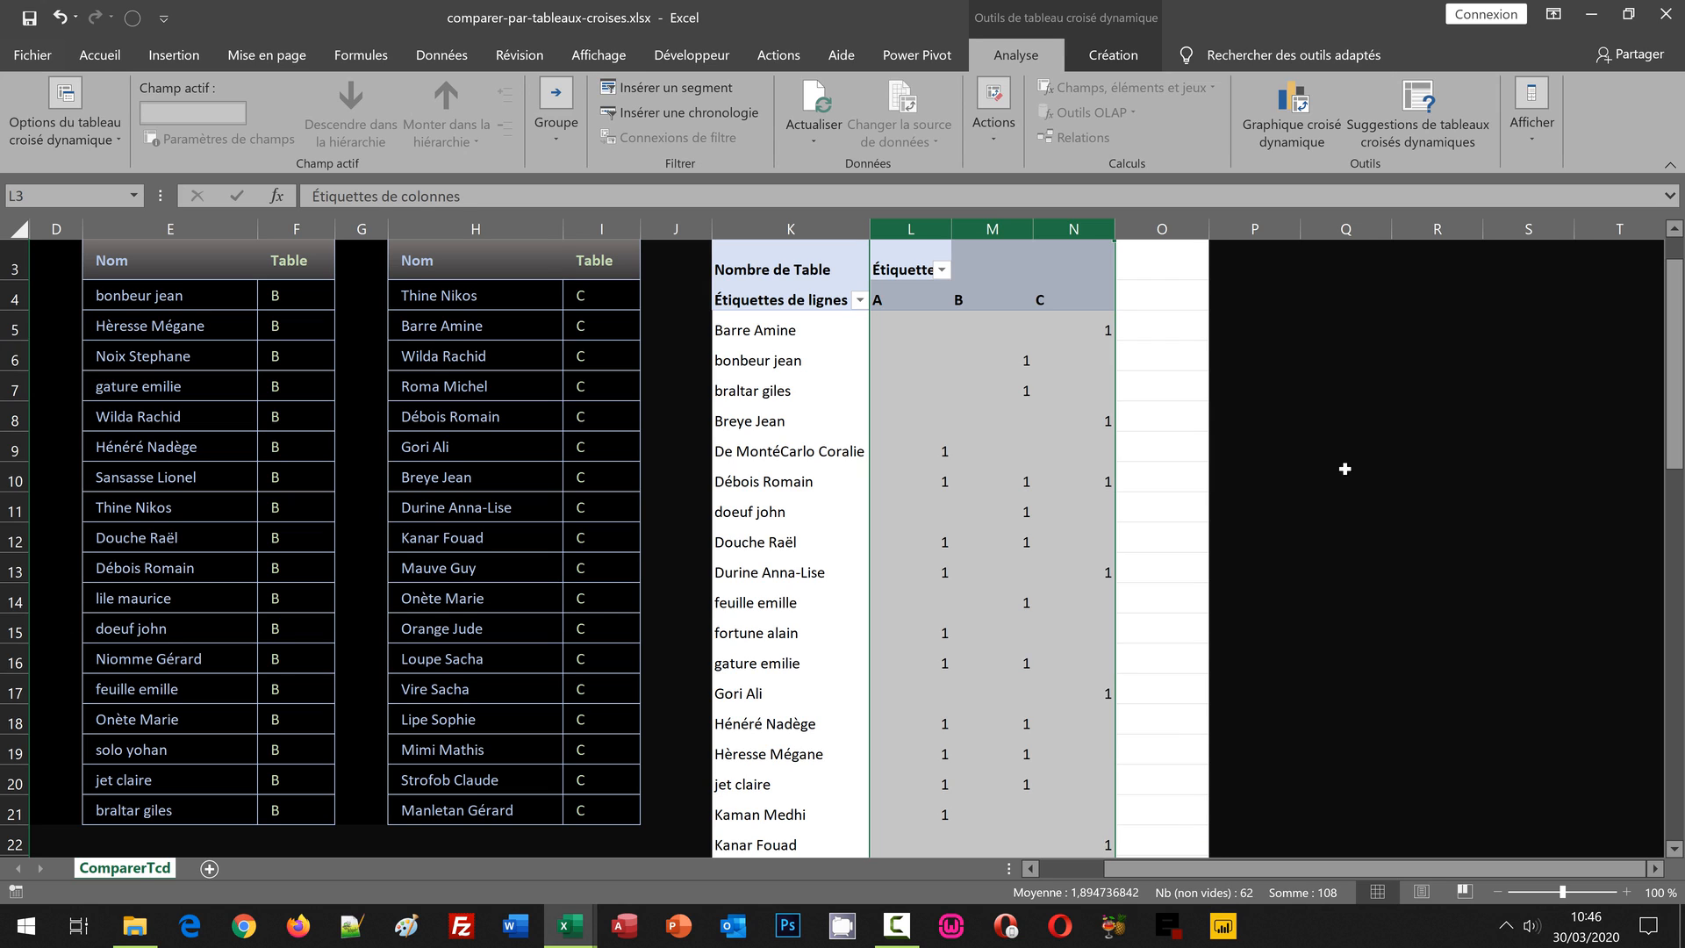
Select the range B4:H21 across the three tables and start a new conditional formatting rule that uses a formula.
scroll(1345, 469, up, 1)
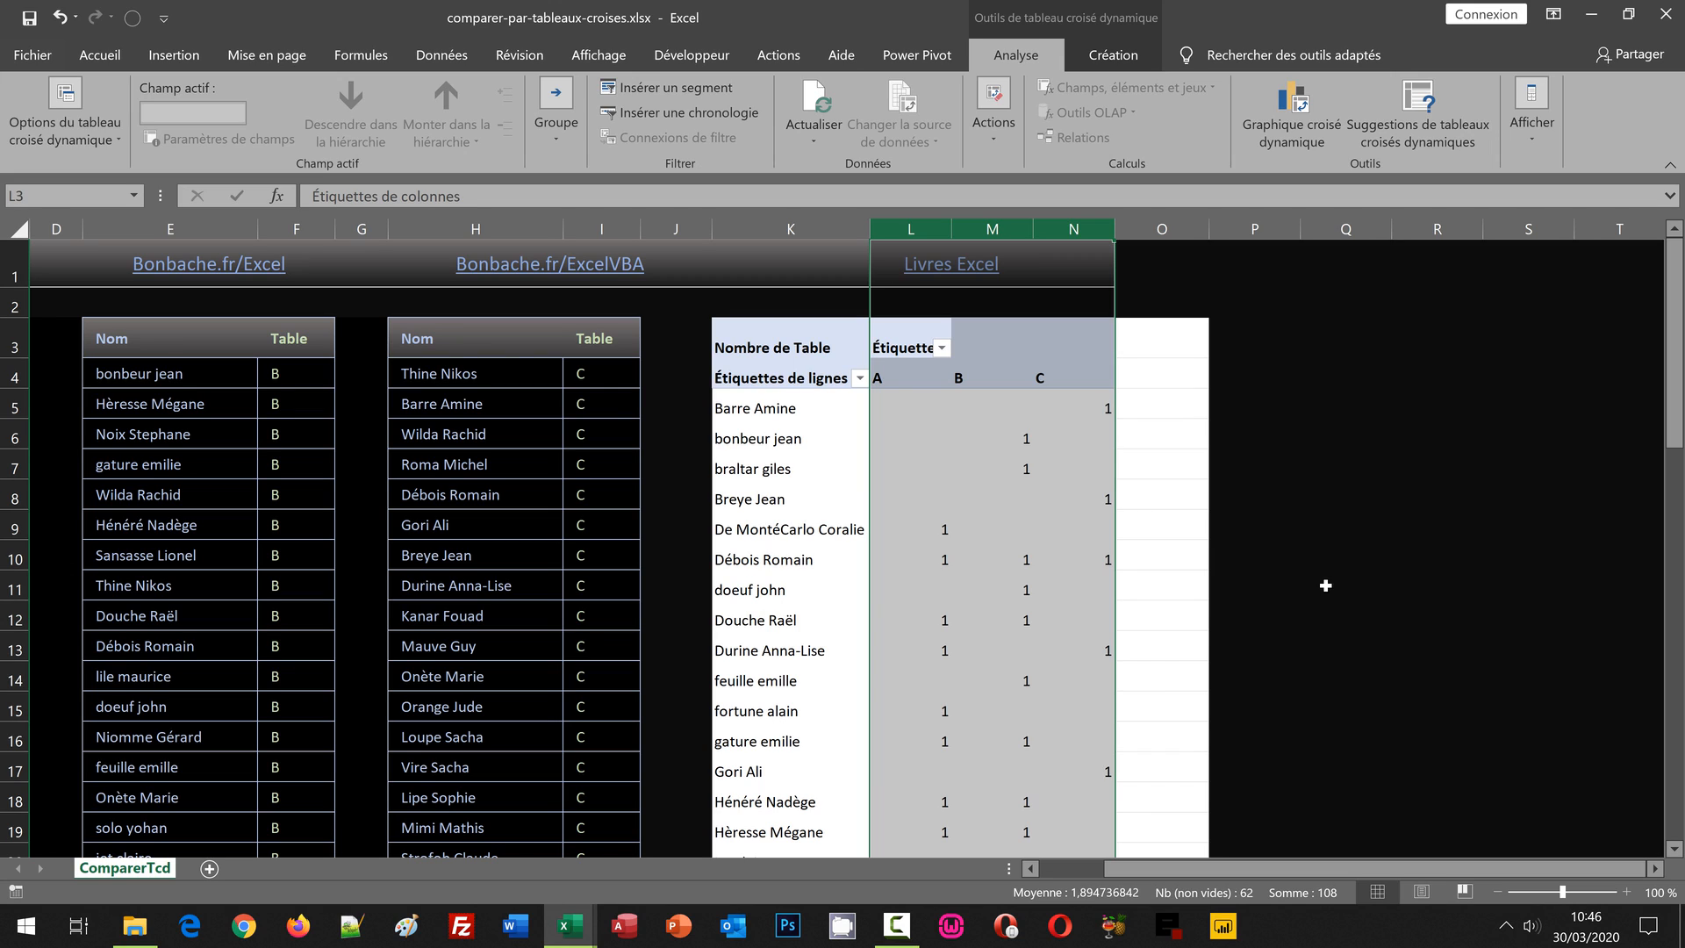
click(1326, 585)
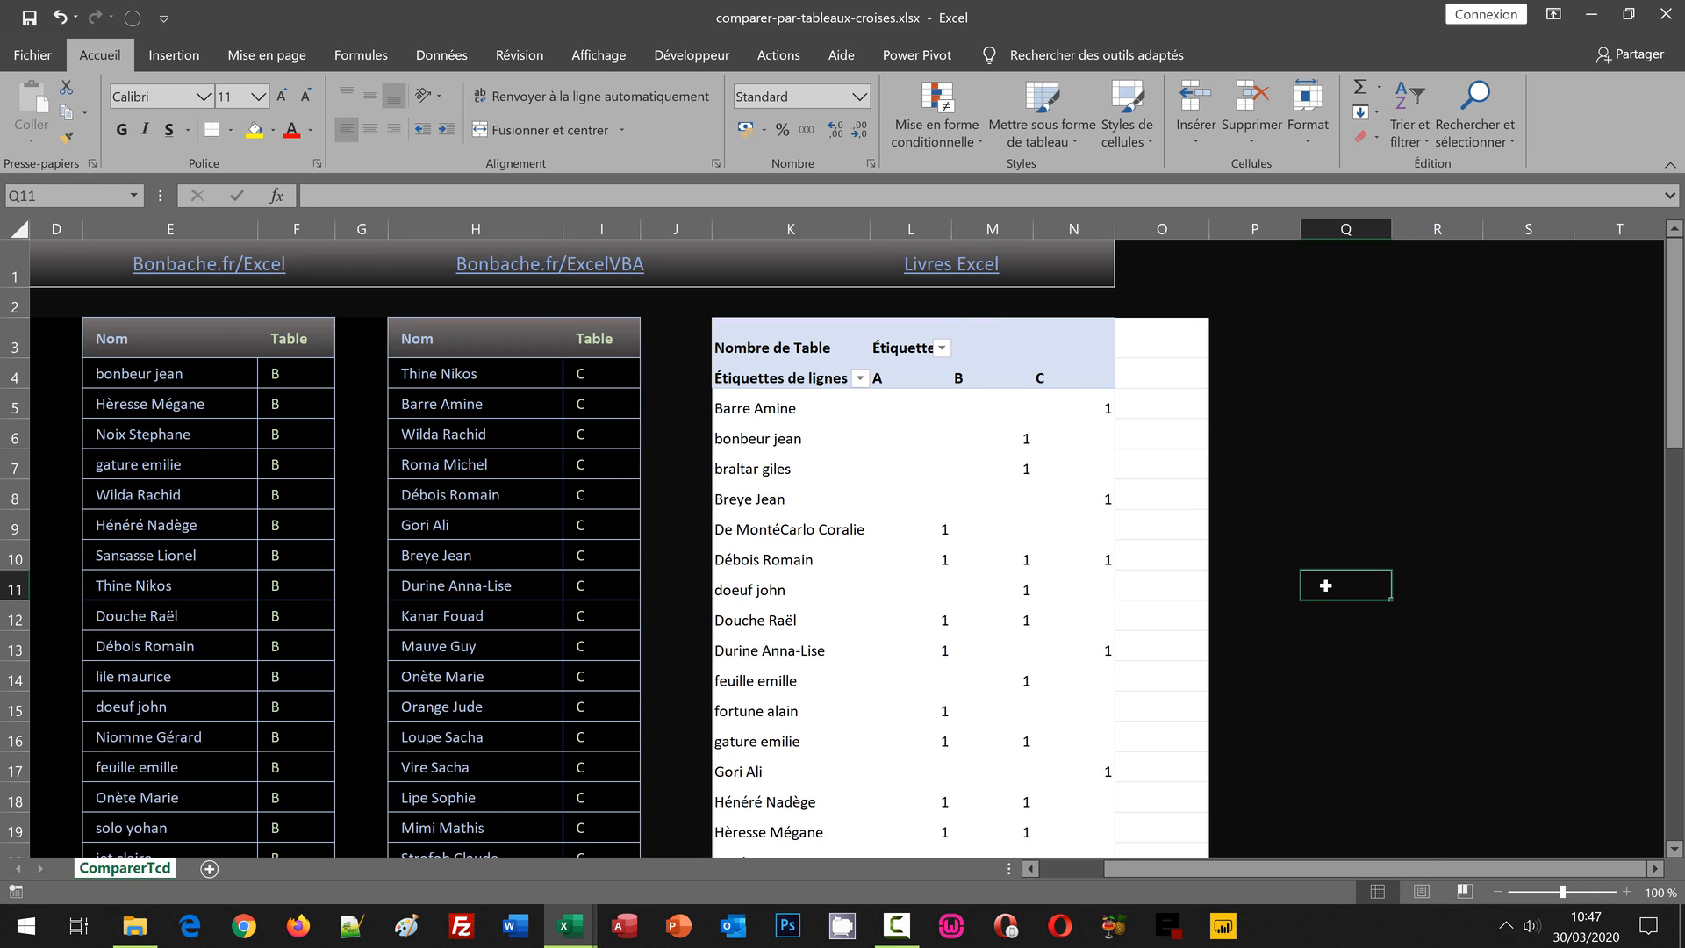
key(Home)
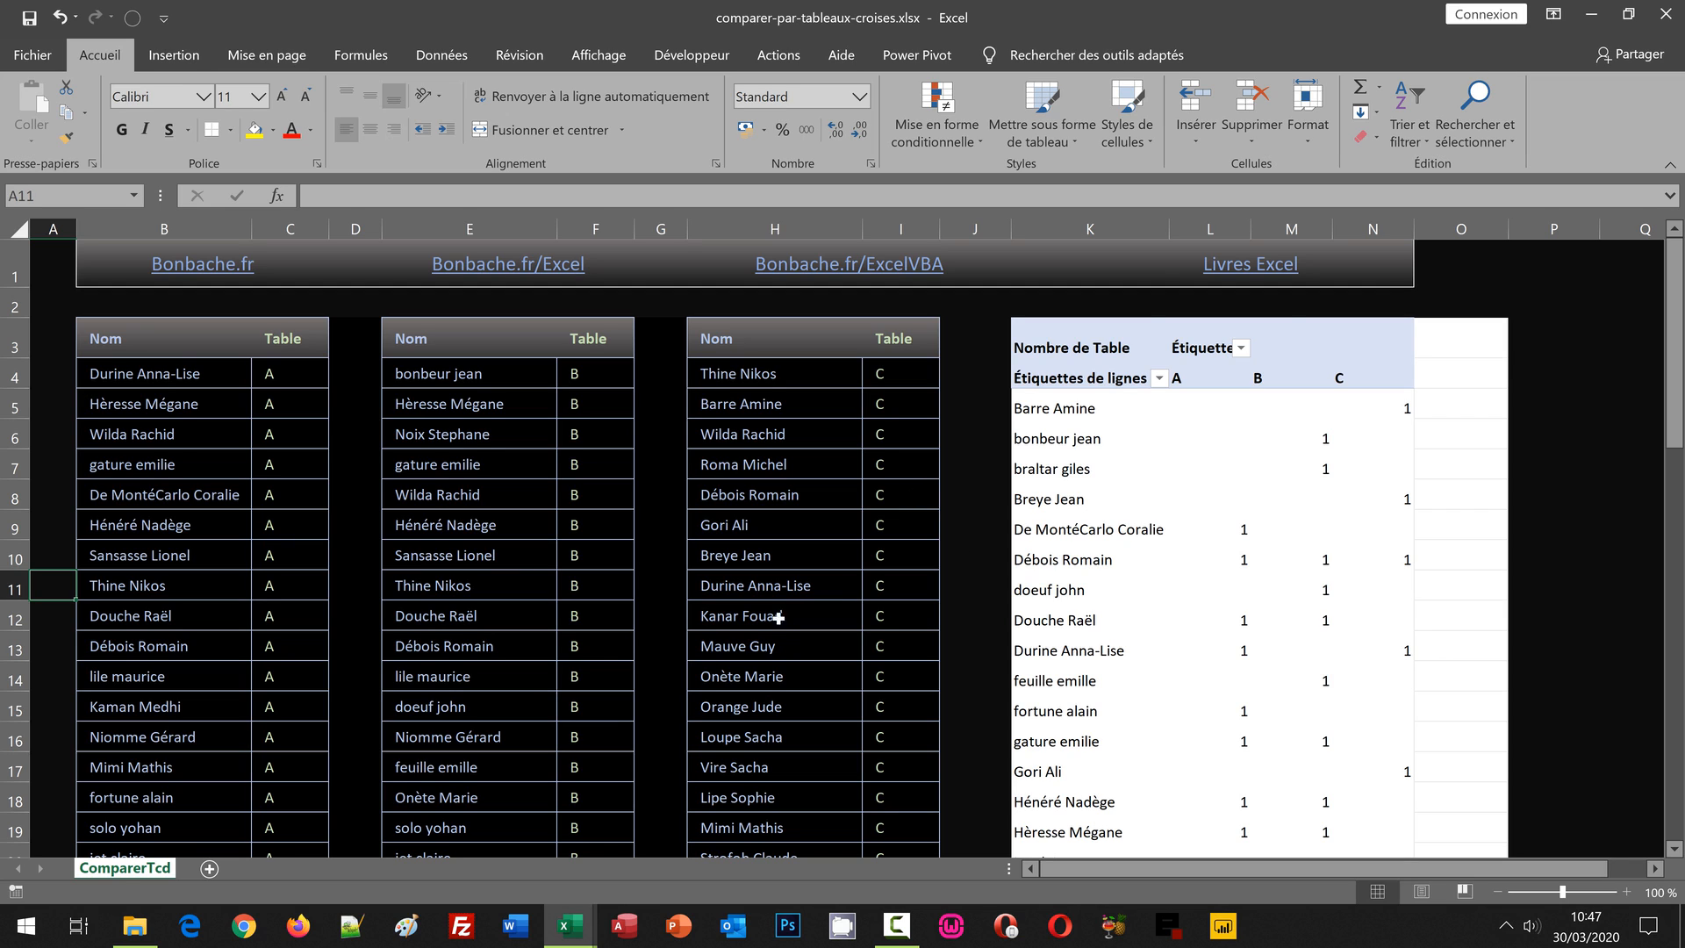
click(156, 379)
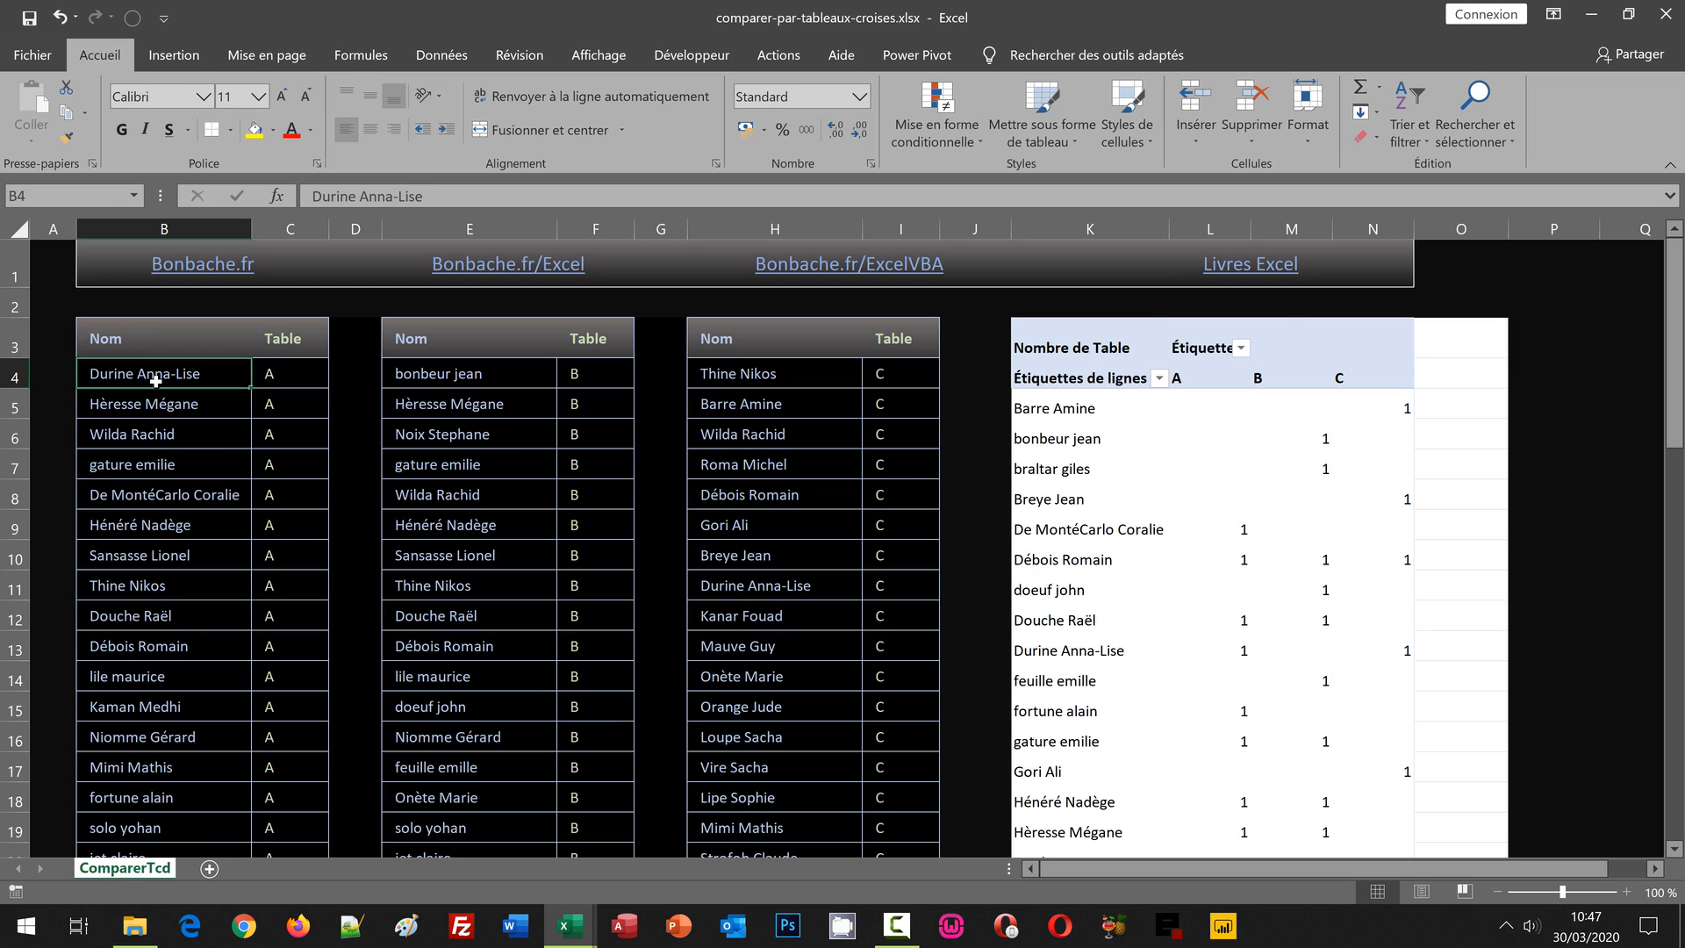
scroll(755, 660, down, 1)
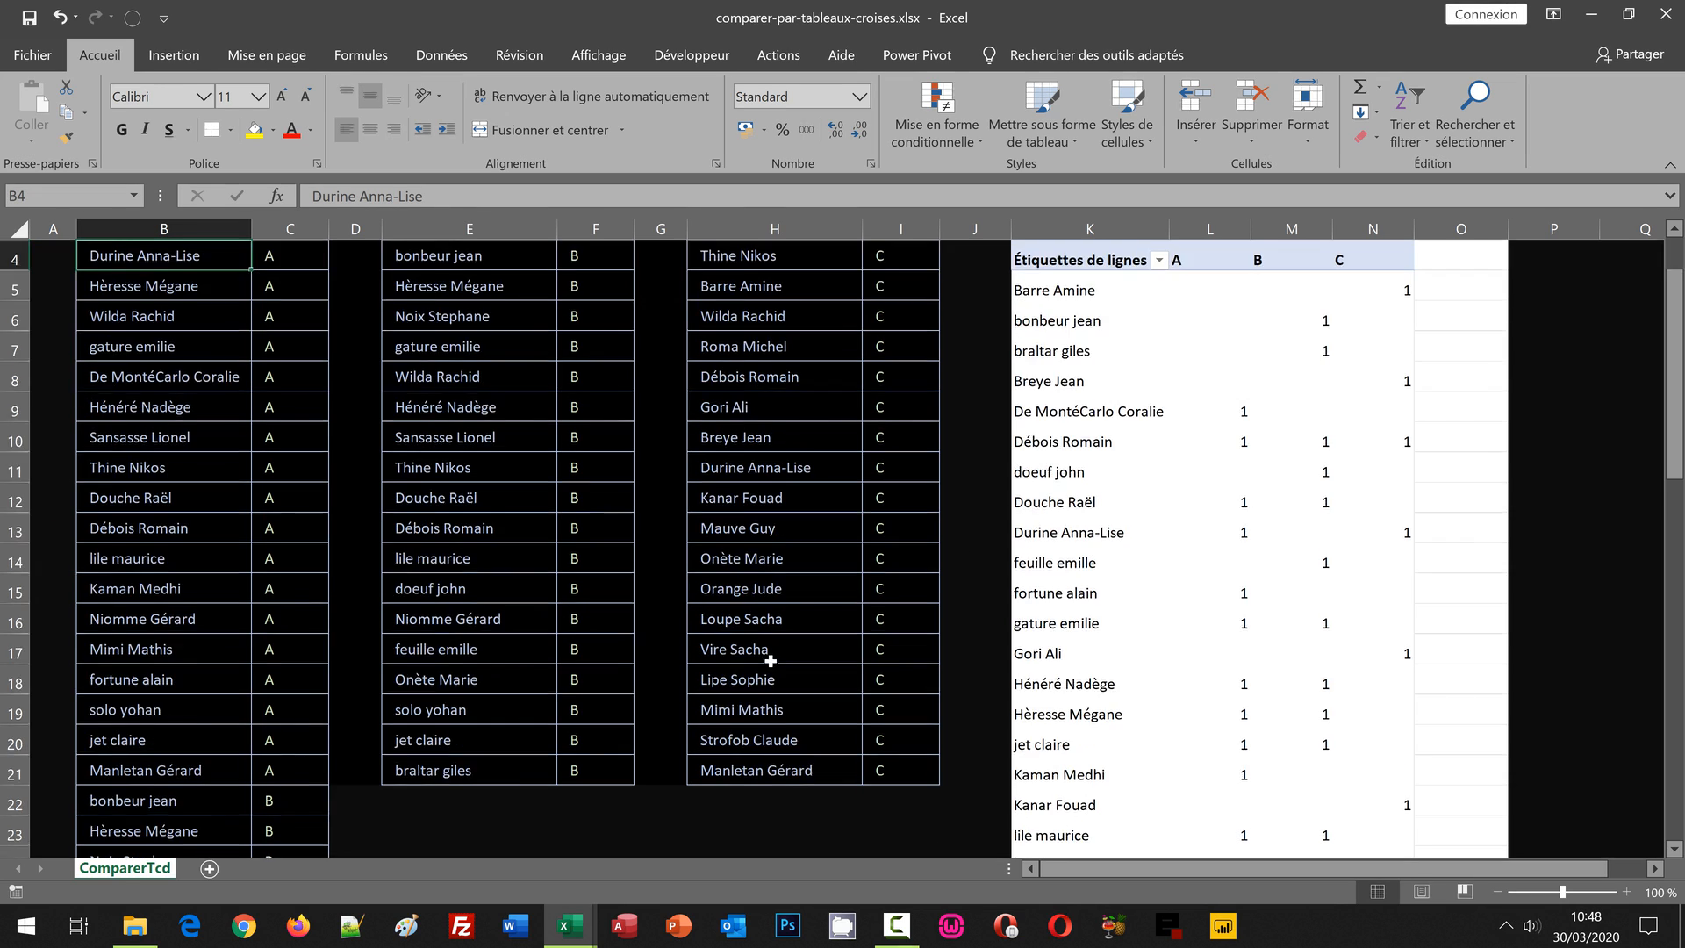
shift+click(780, 773)
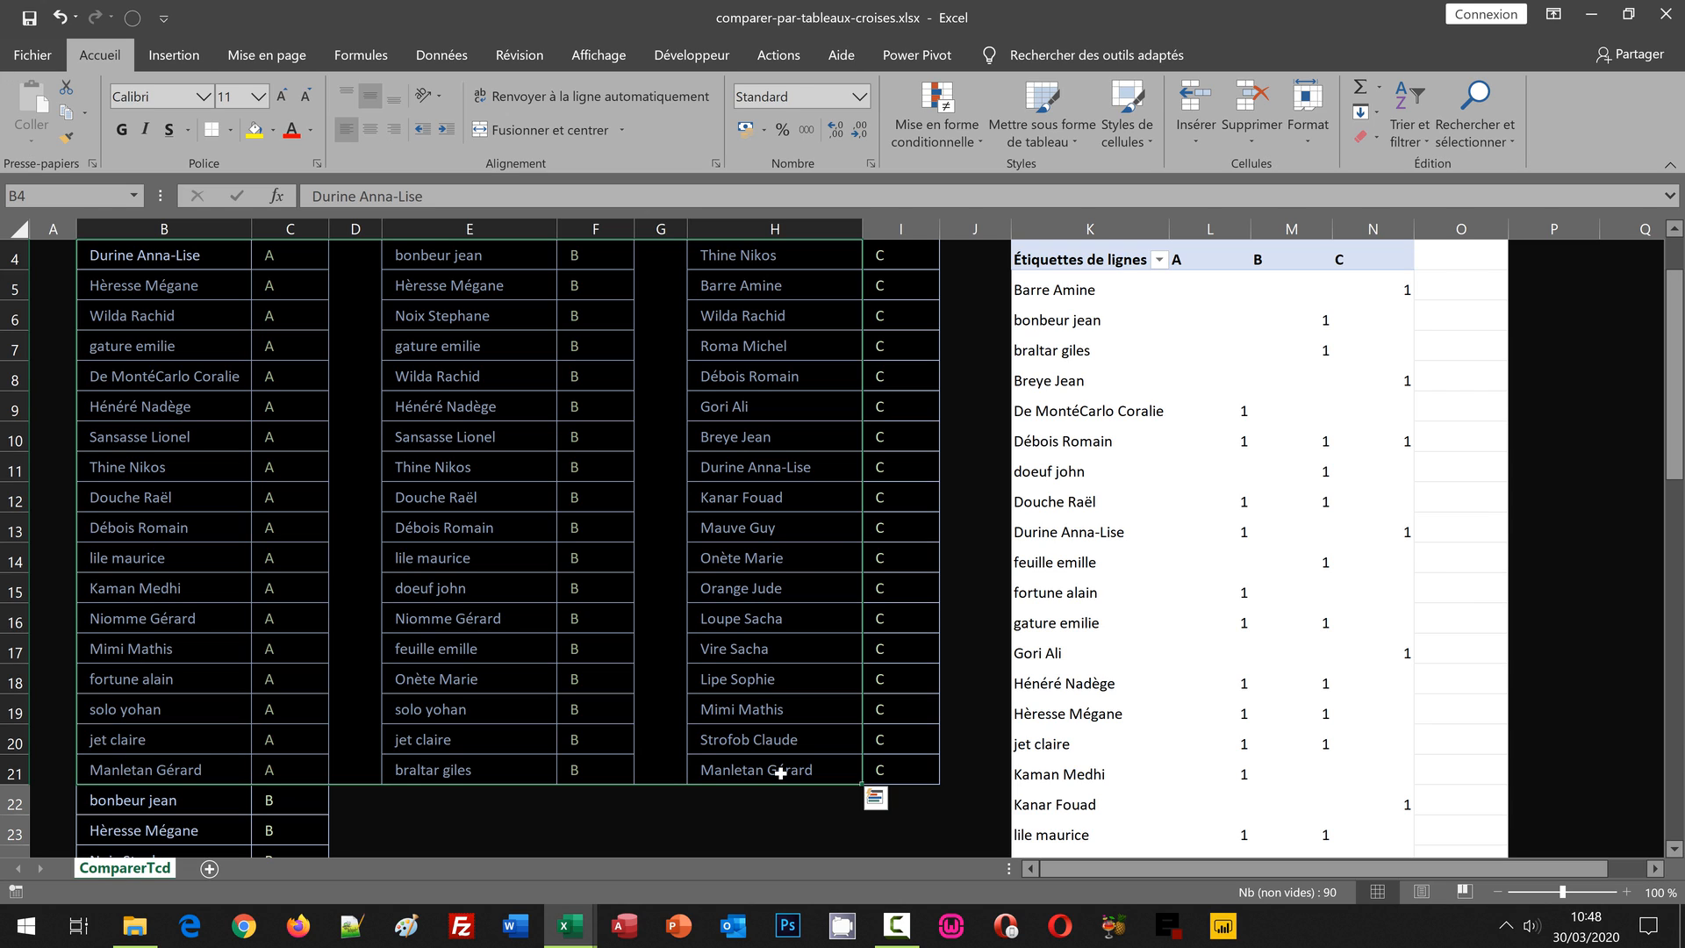
scroll(779, 722, up, 1)
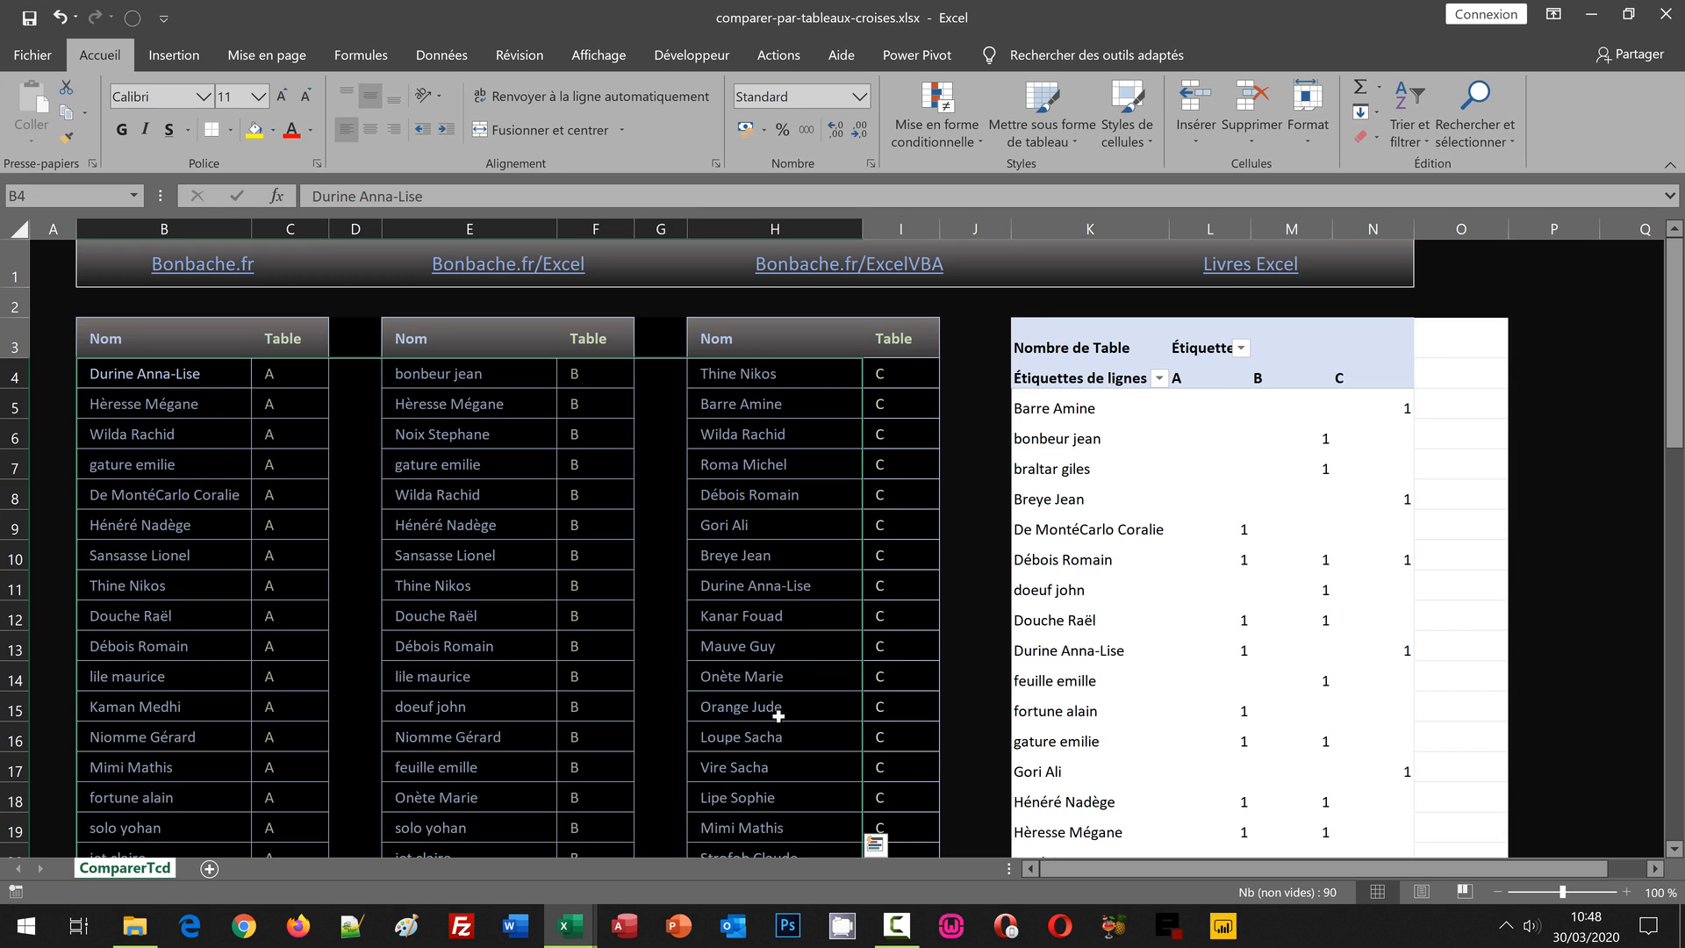
click(939, 142)
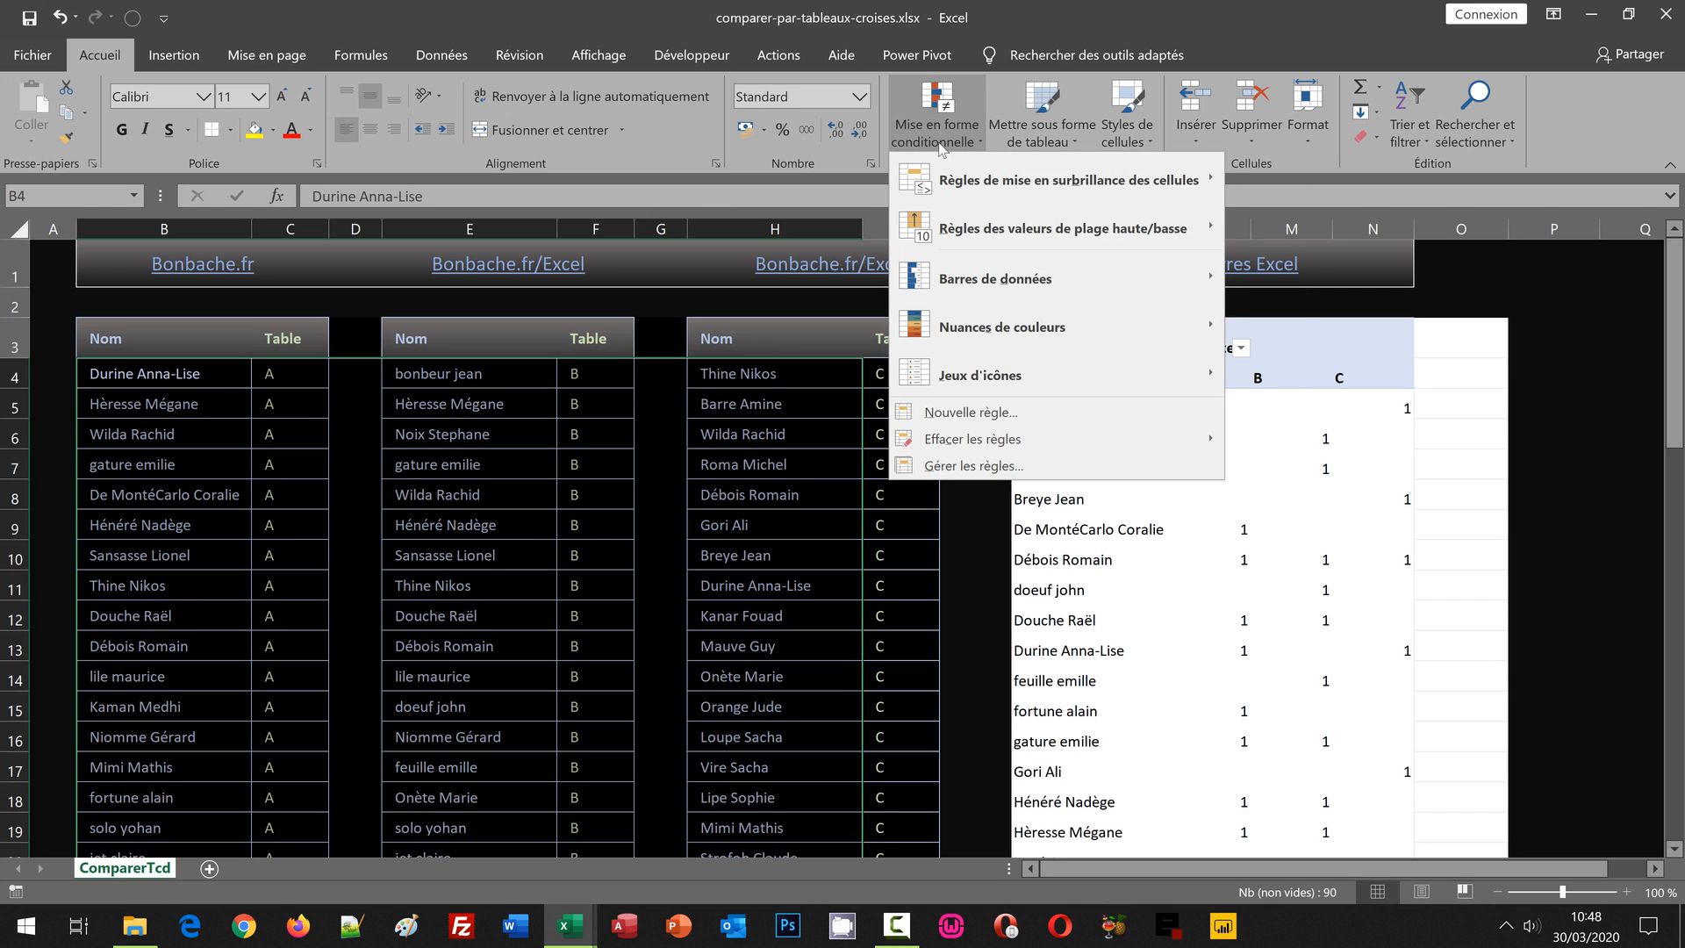
click(938, 414)
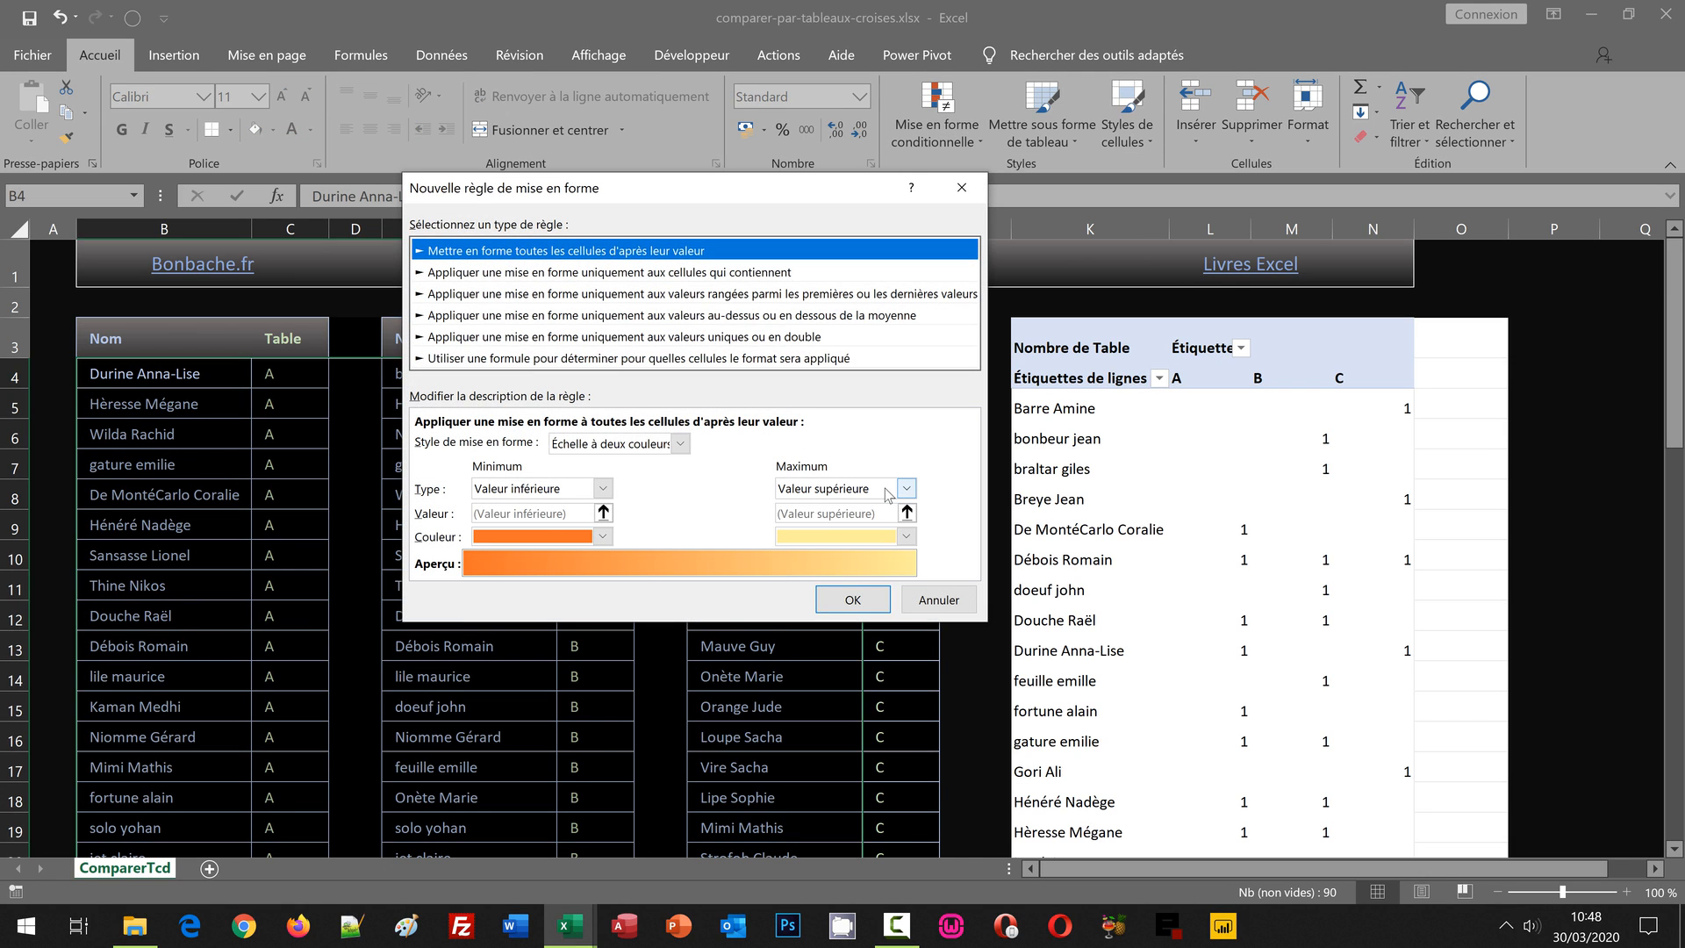
click(540, 358)
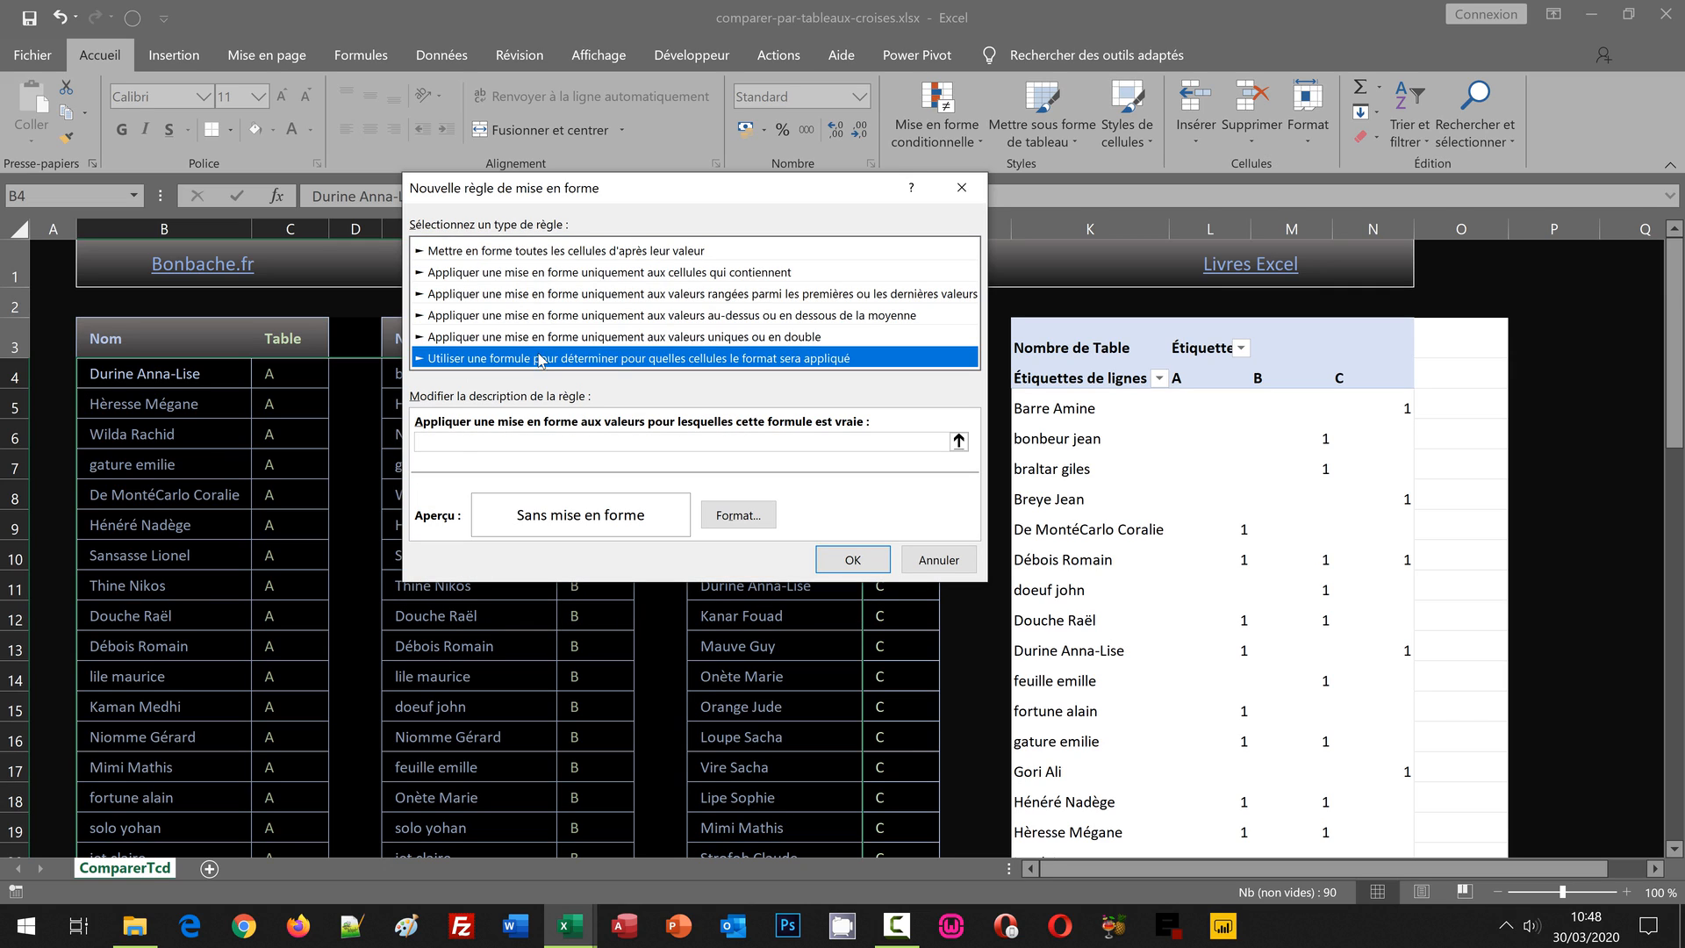
click(462, 447)
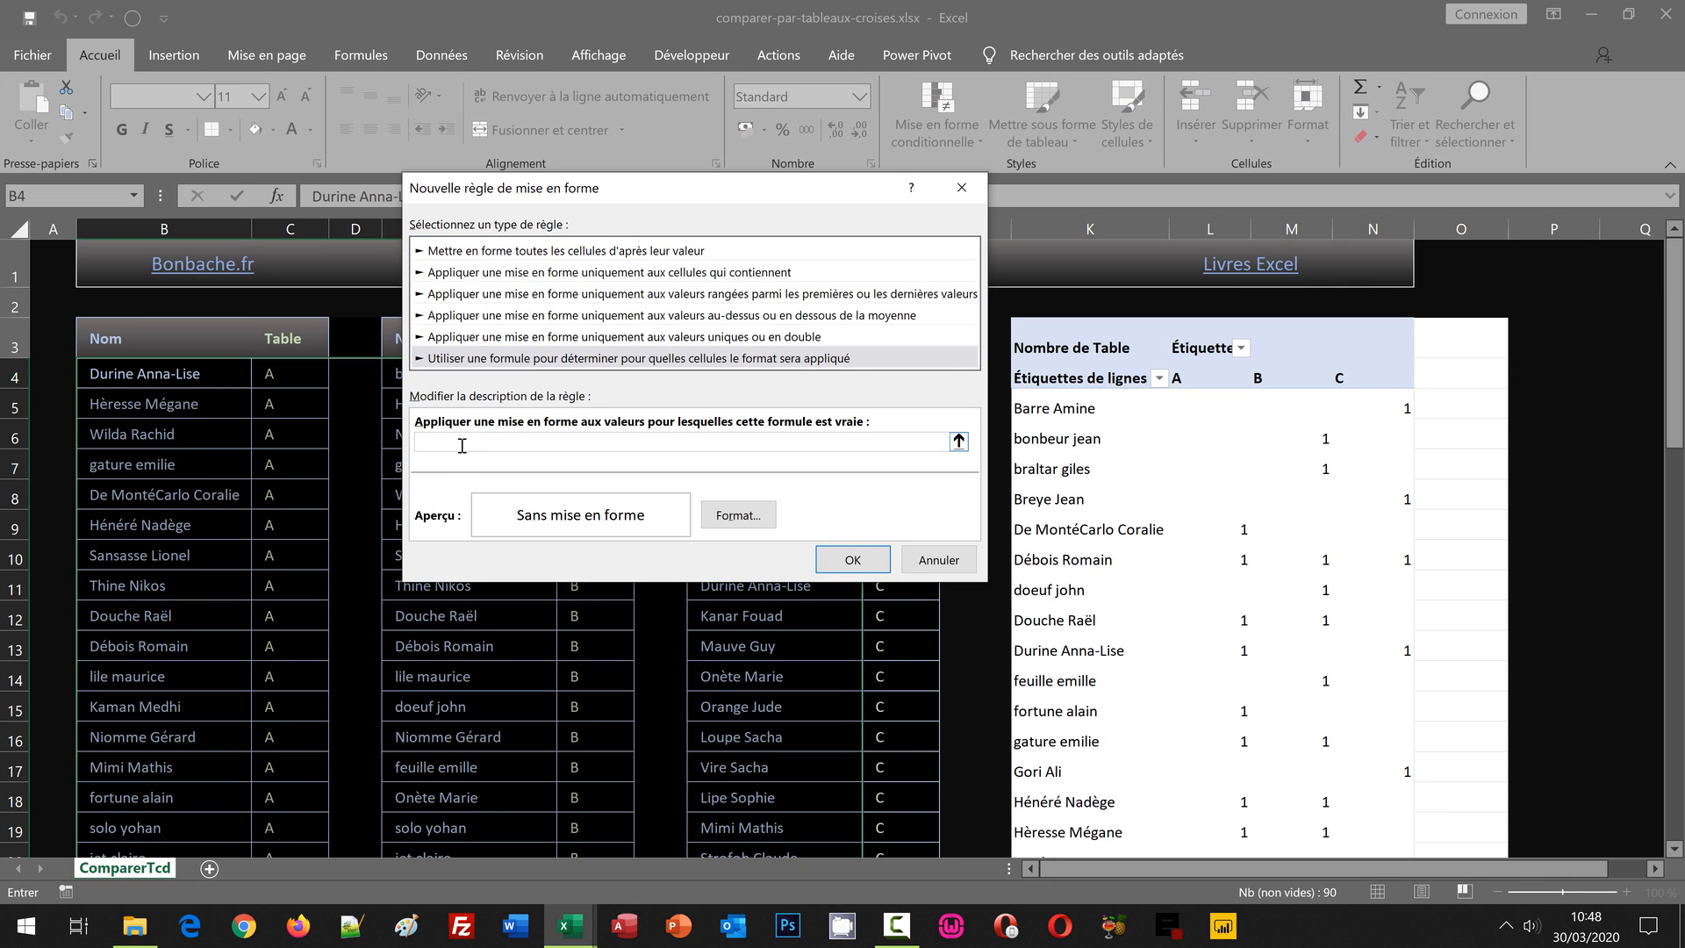
Begin the rule formula with =SommeProd(( followed by the pivot table's names as the absolute range $K$5:$K$39.
text(=SommeProd(()
click(1064, 408)
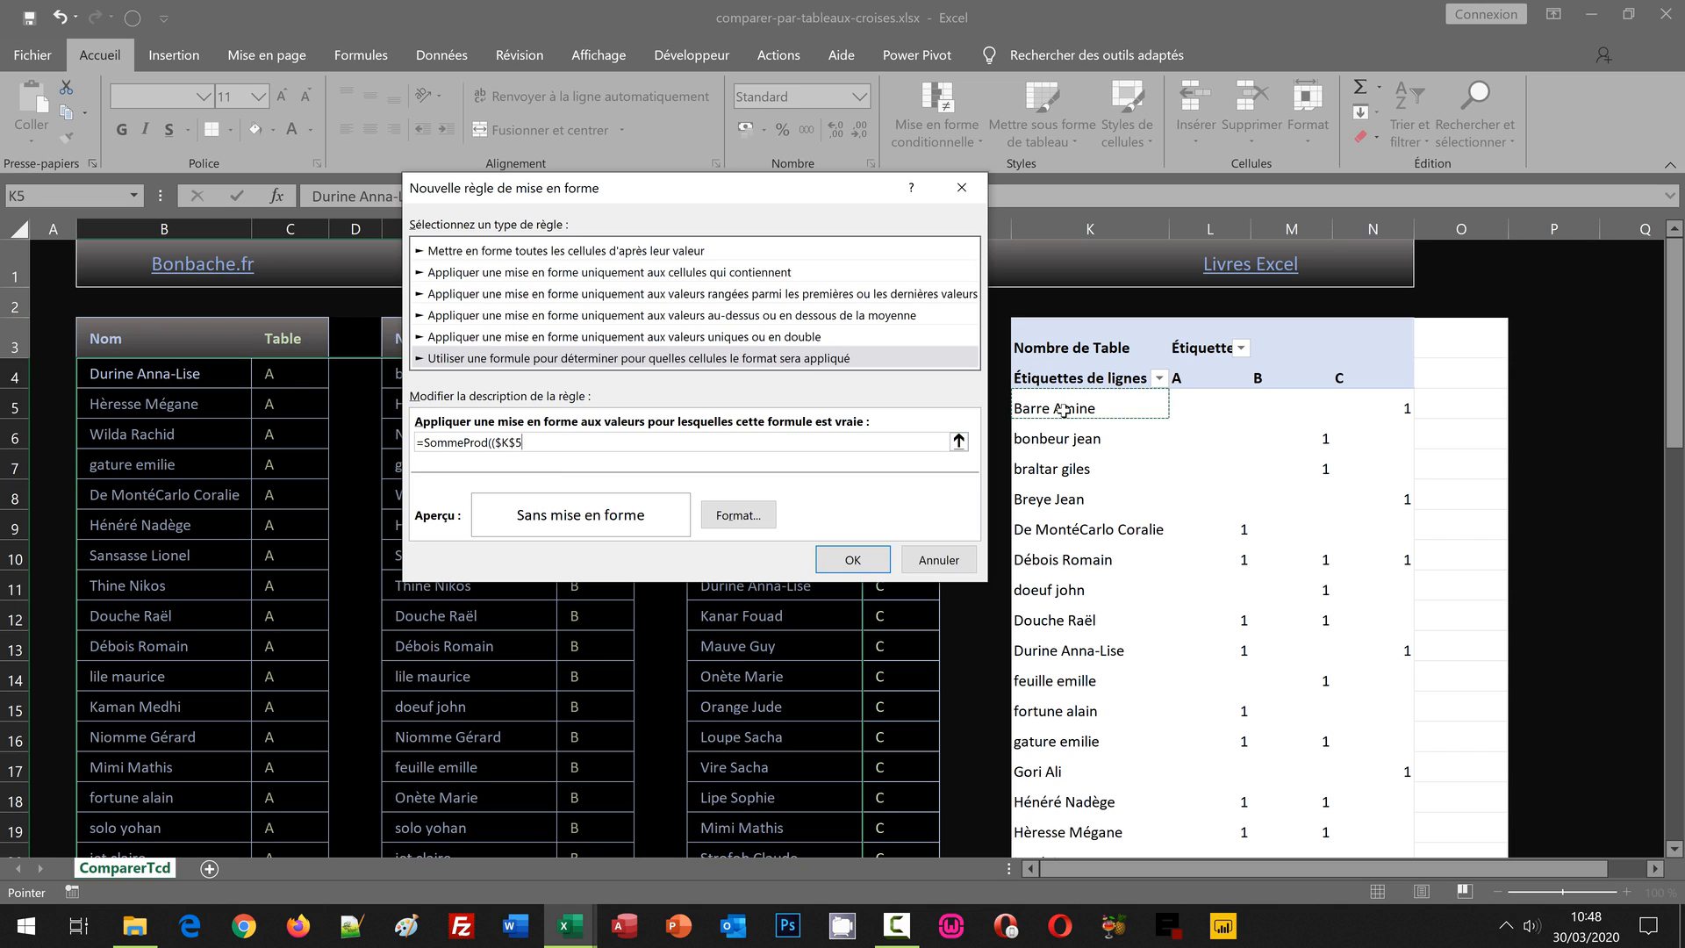
click(1678, 702)
click(1678, 799)
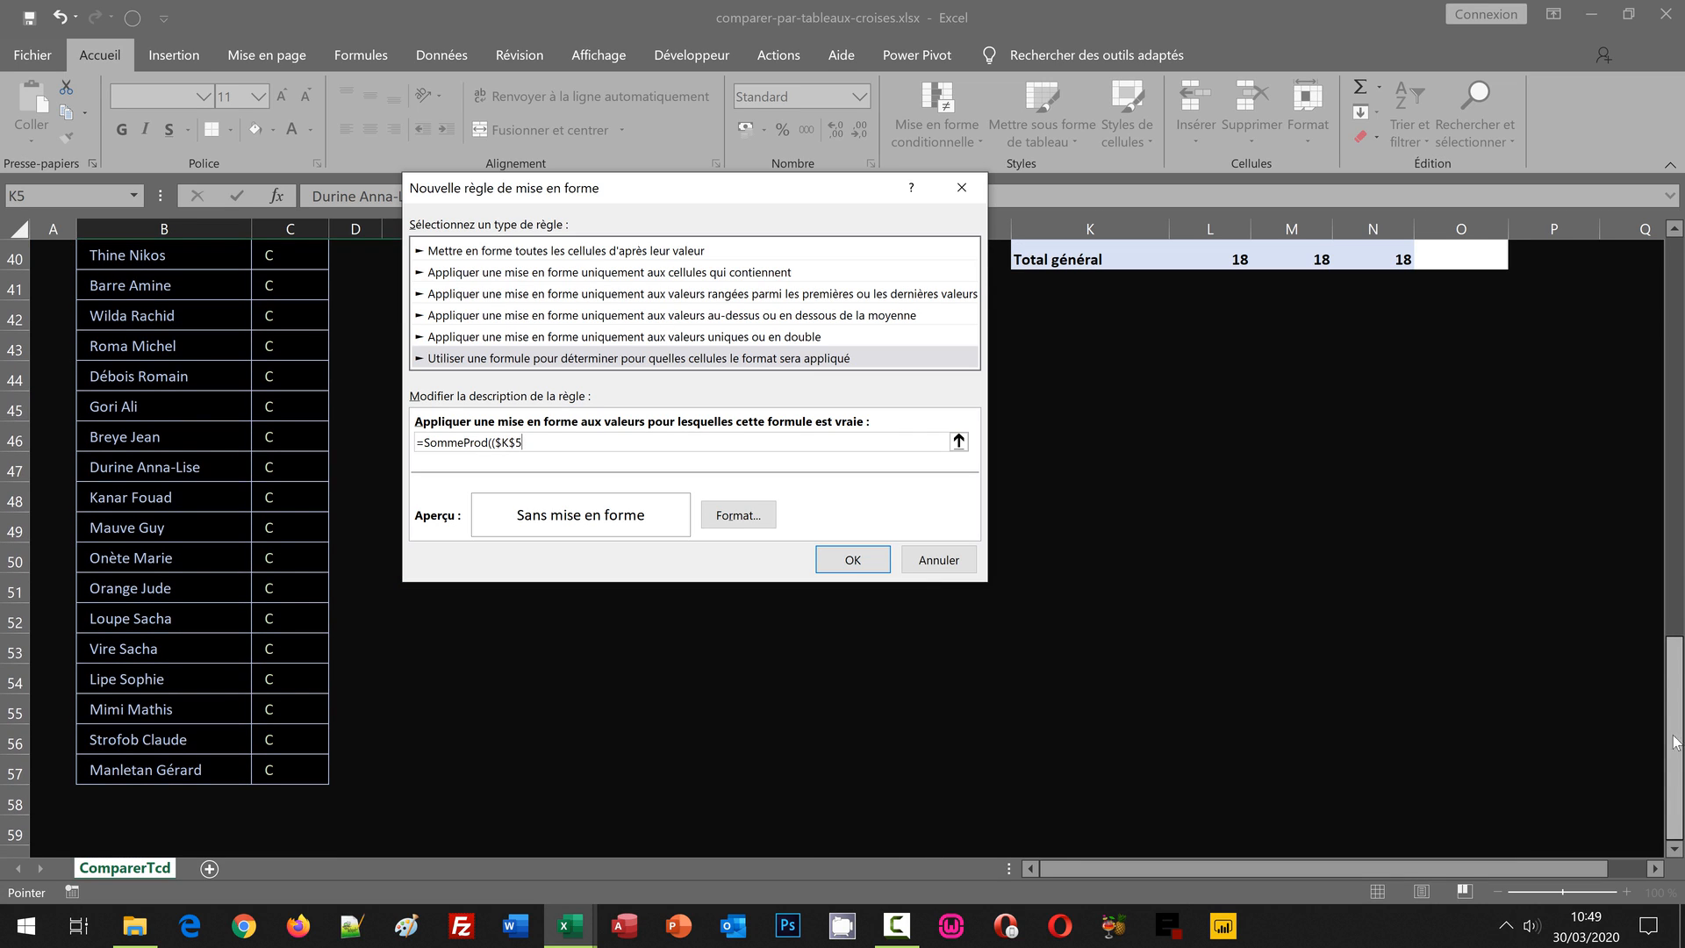
click(1674, 230)
click(1674, 230)
shift+click(1081, 287)
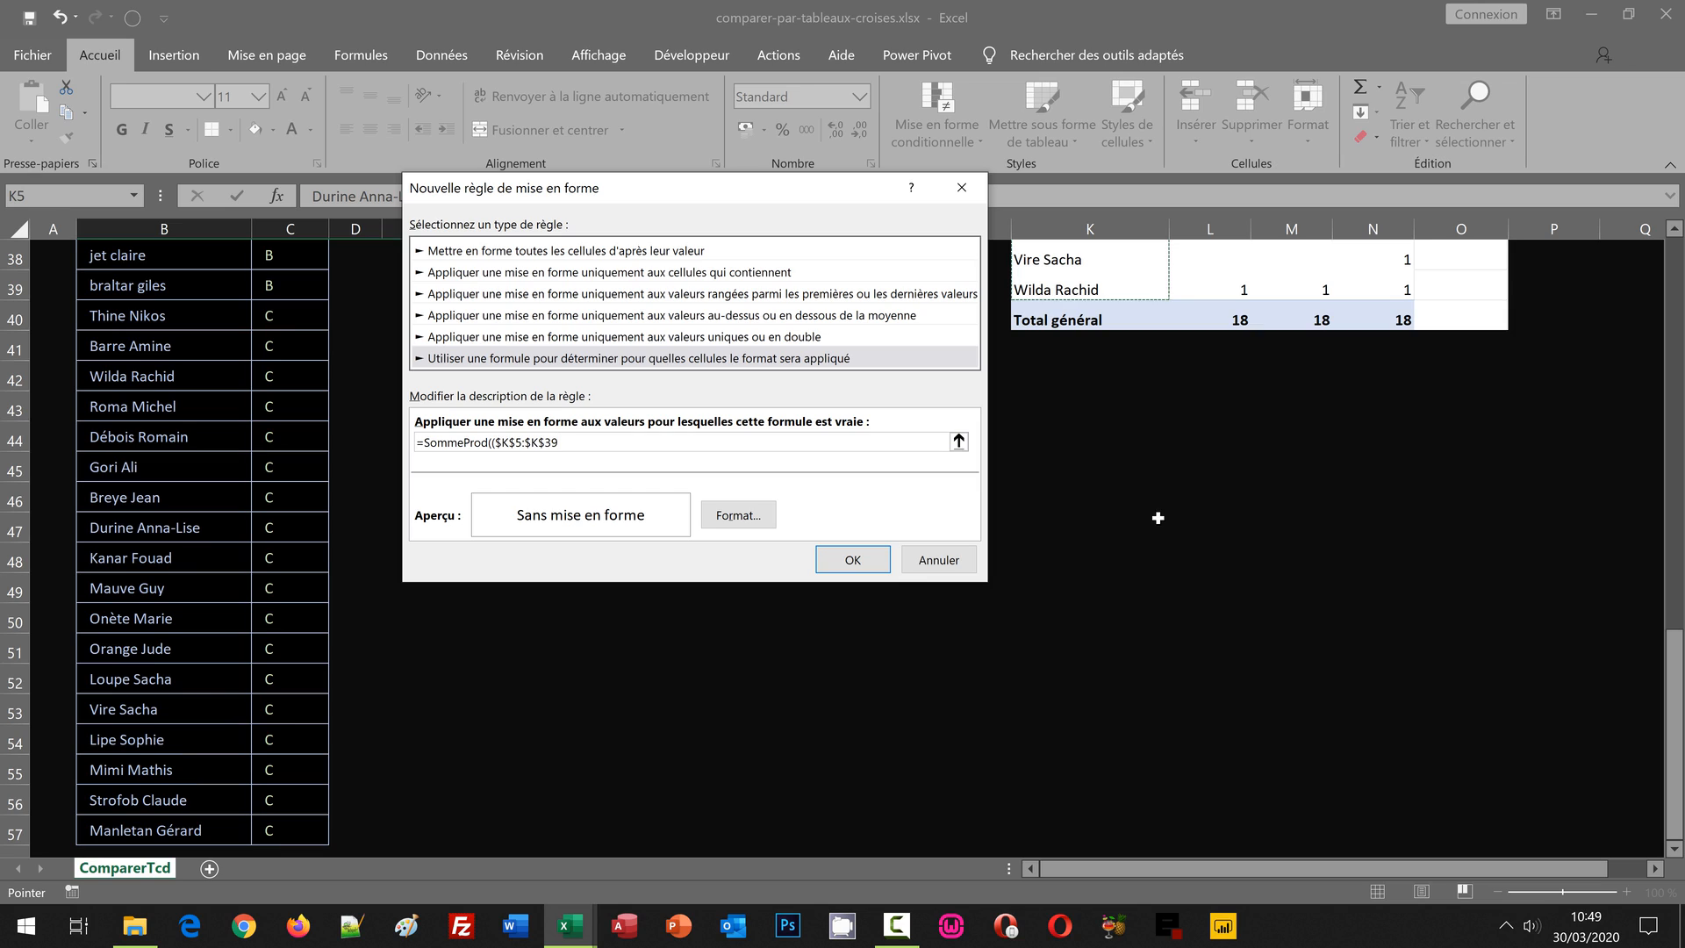
Extend the formula to compare the pivot names with the first table name, using =B4 as a fully relative reference.
text(=)
click(1677, 272)
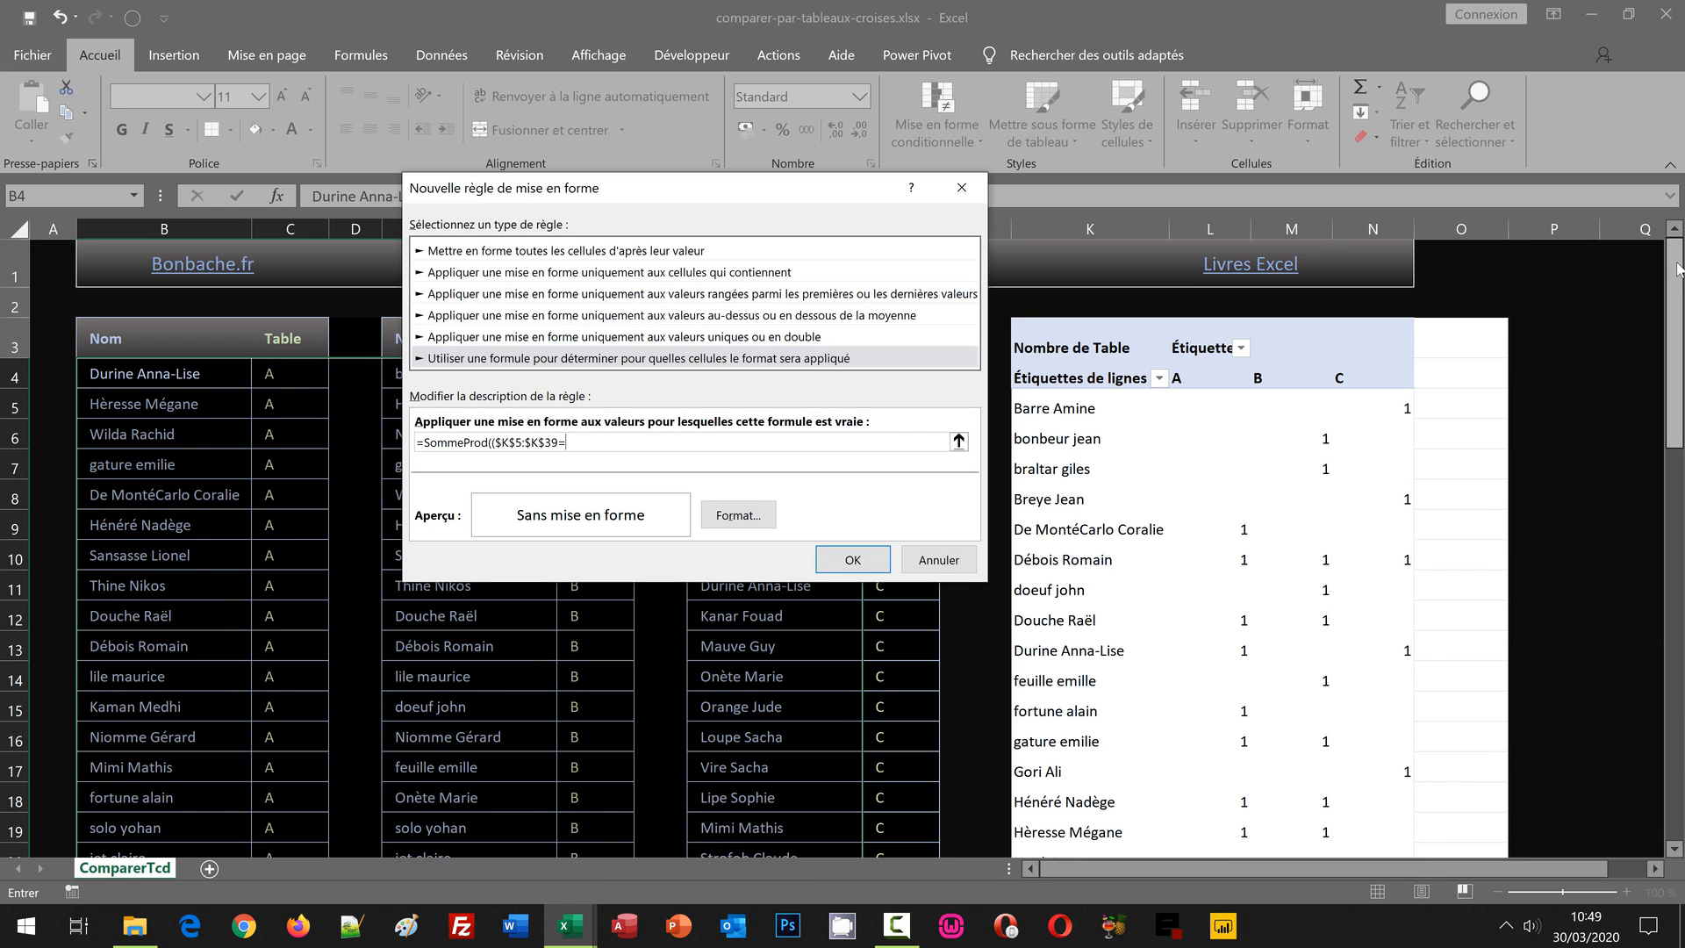
click(128, 373)
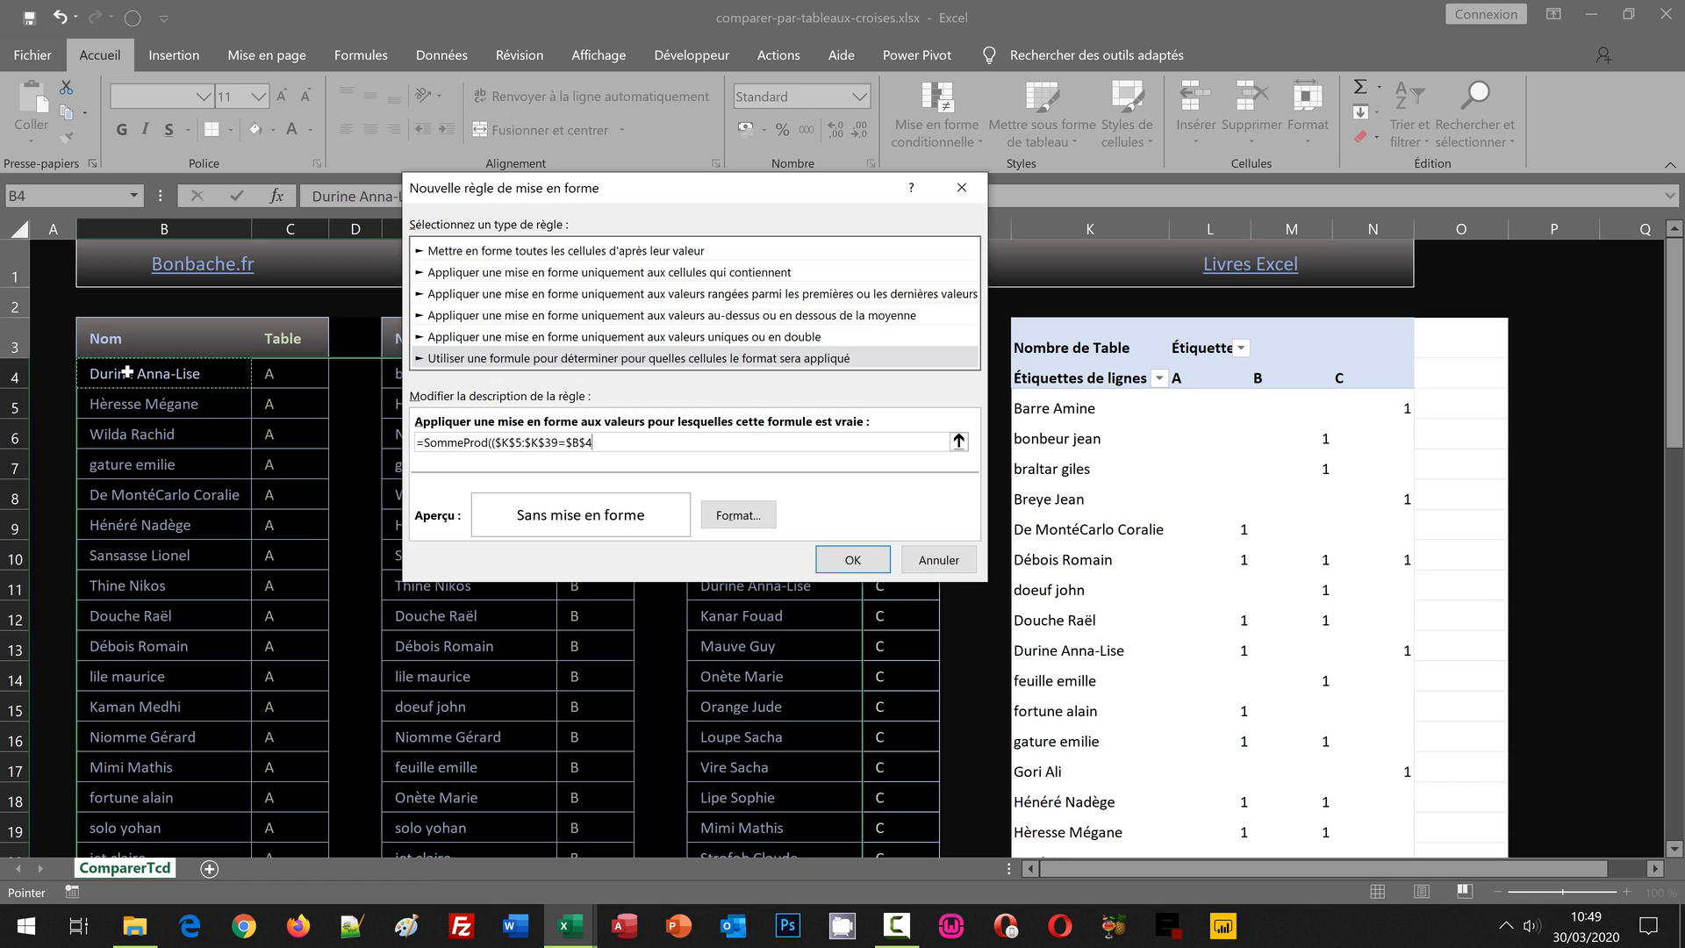
key(F4)
key(F4)
key(F4)
Close the name criterion and multiply it by the pivot table's column A counts, adding )*($L$5:$L$39 to the formula.
text()*()
click(1193, 401)
click(1677, 745)
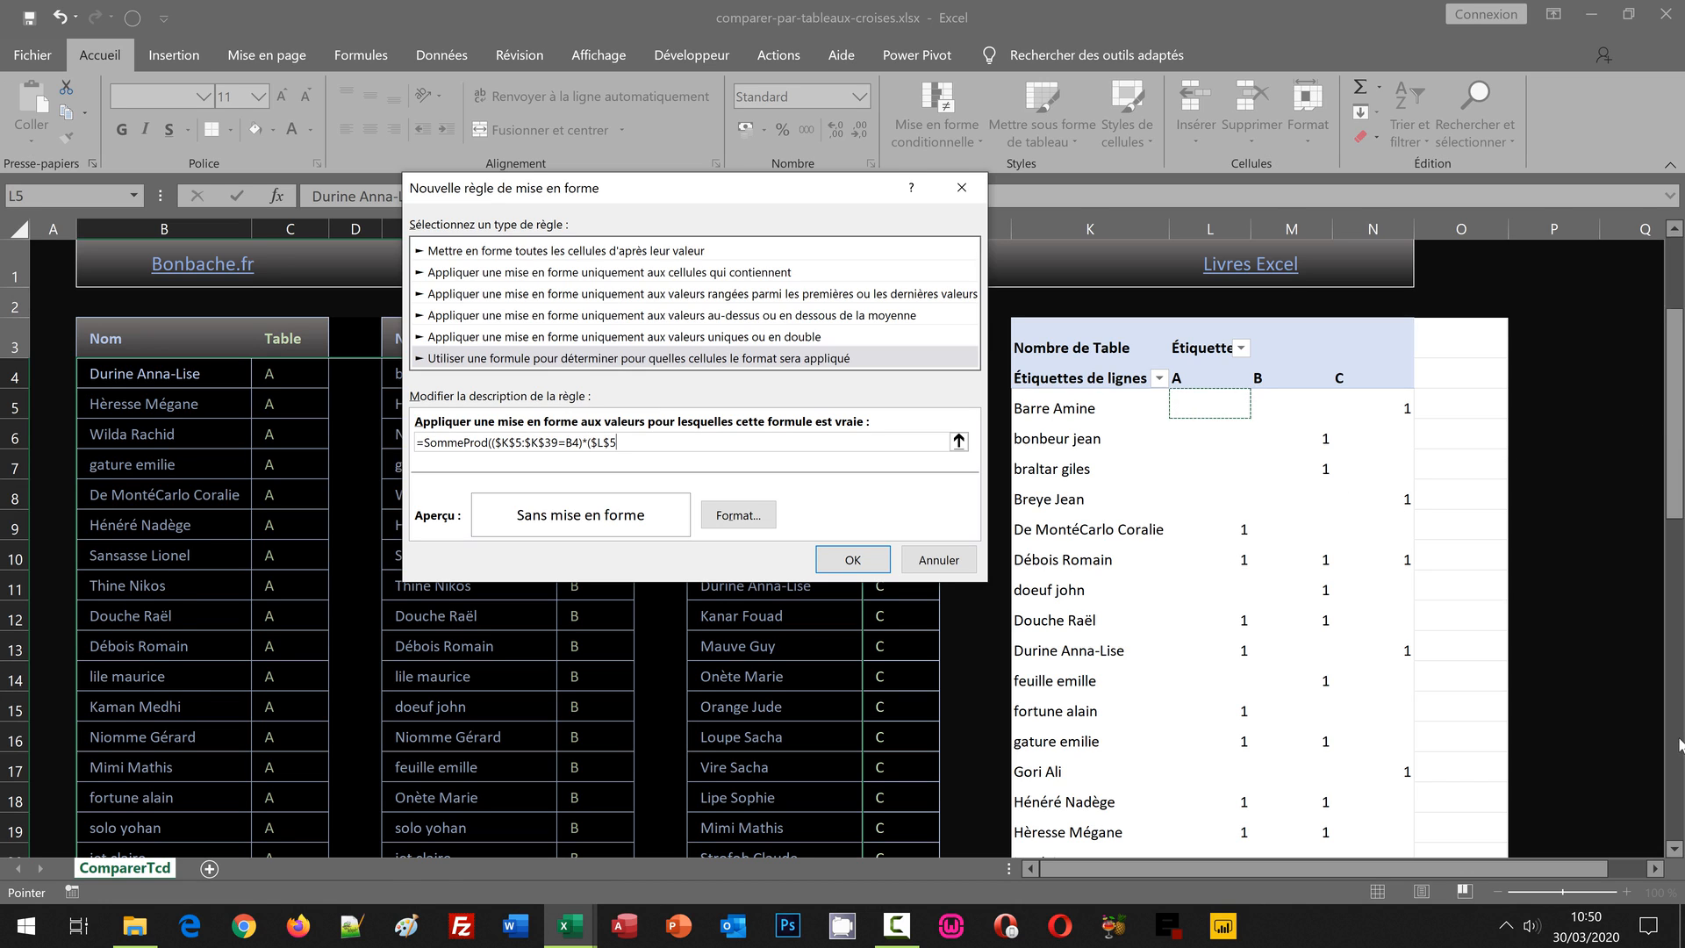
shift+click(1244, 833)
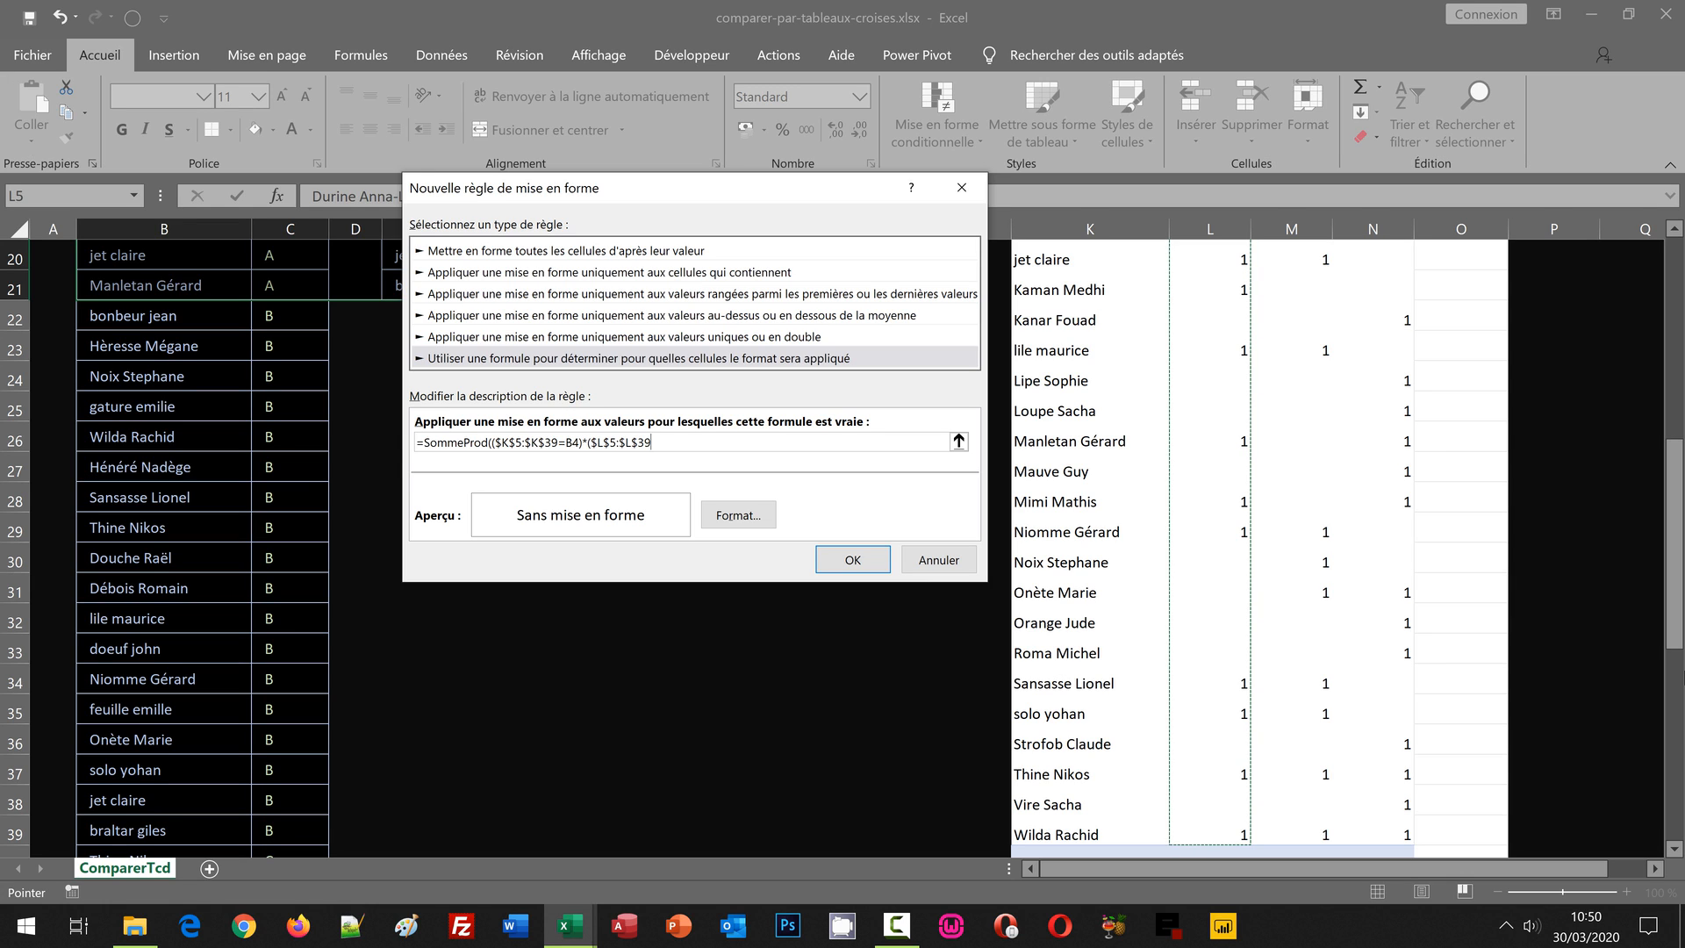
Add the pivot table's column B counts to the formula's second factor as +$M$5:$M$39.
text(+)
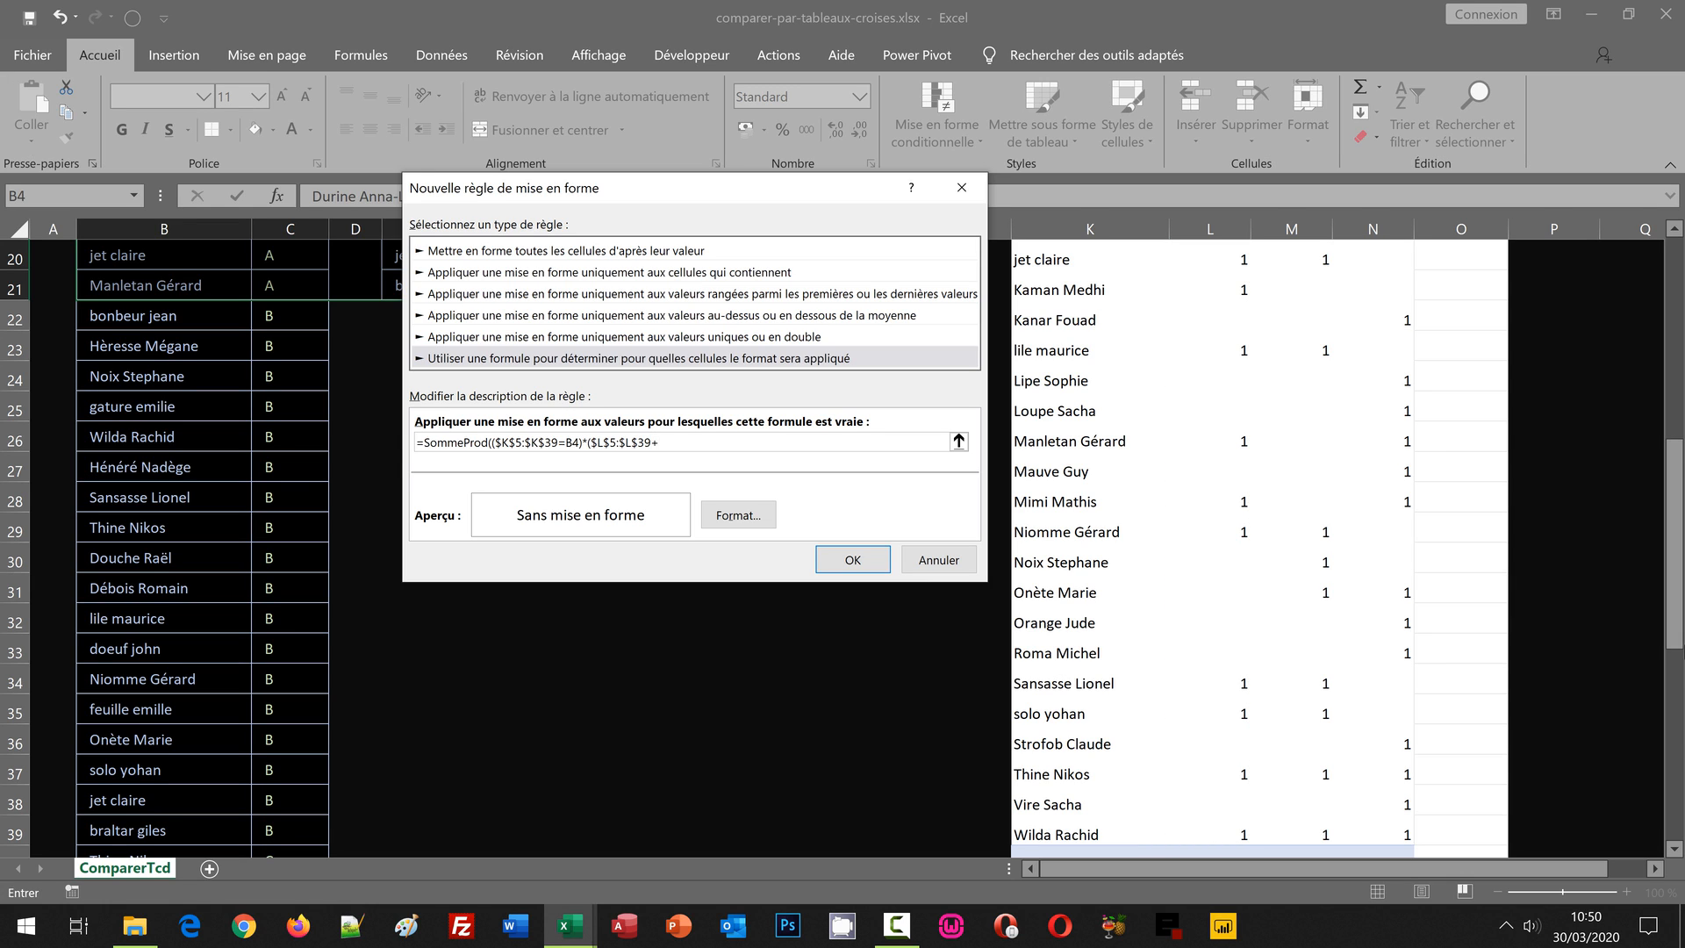
click(1678, 298)
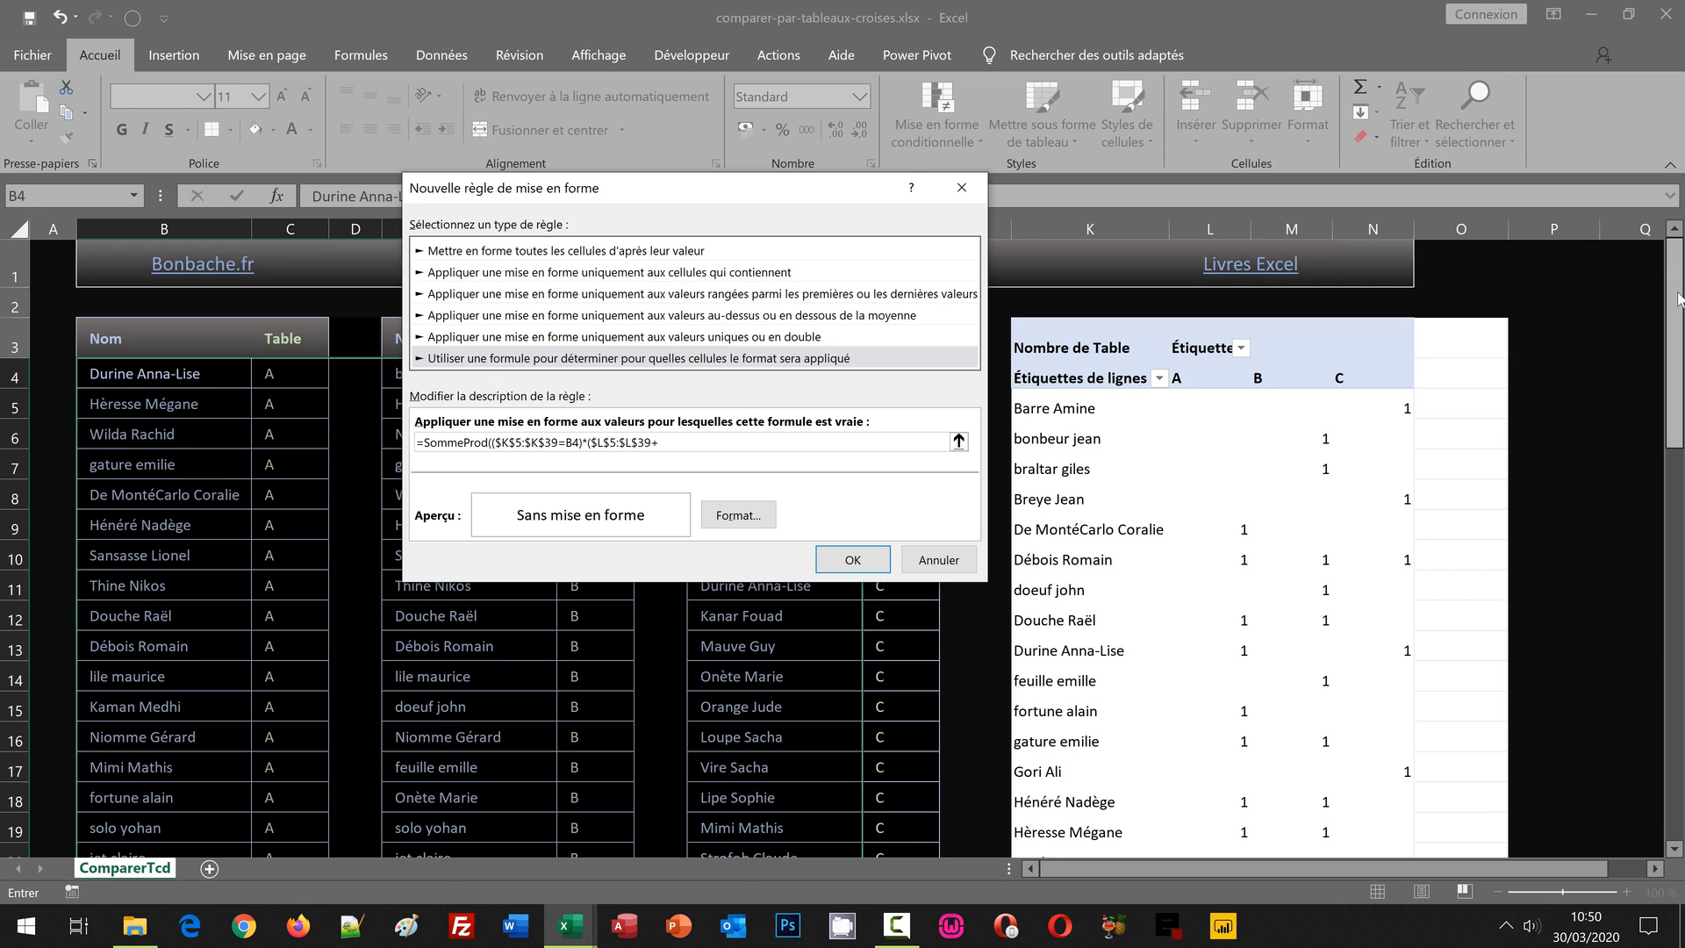
click(1274, 400)
click(1676, 823)
click(1676, 823)
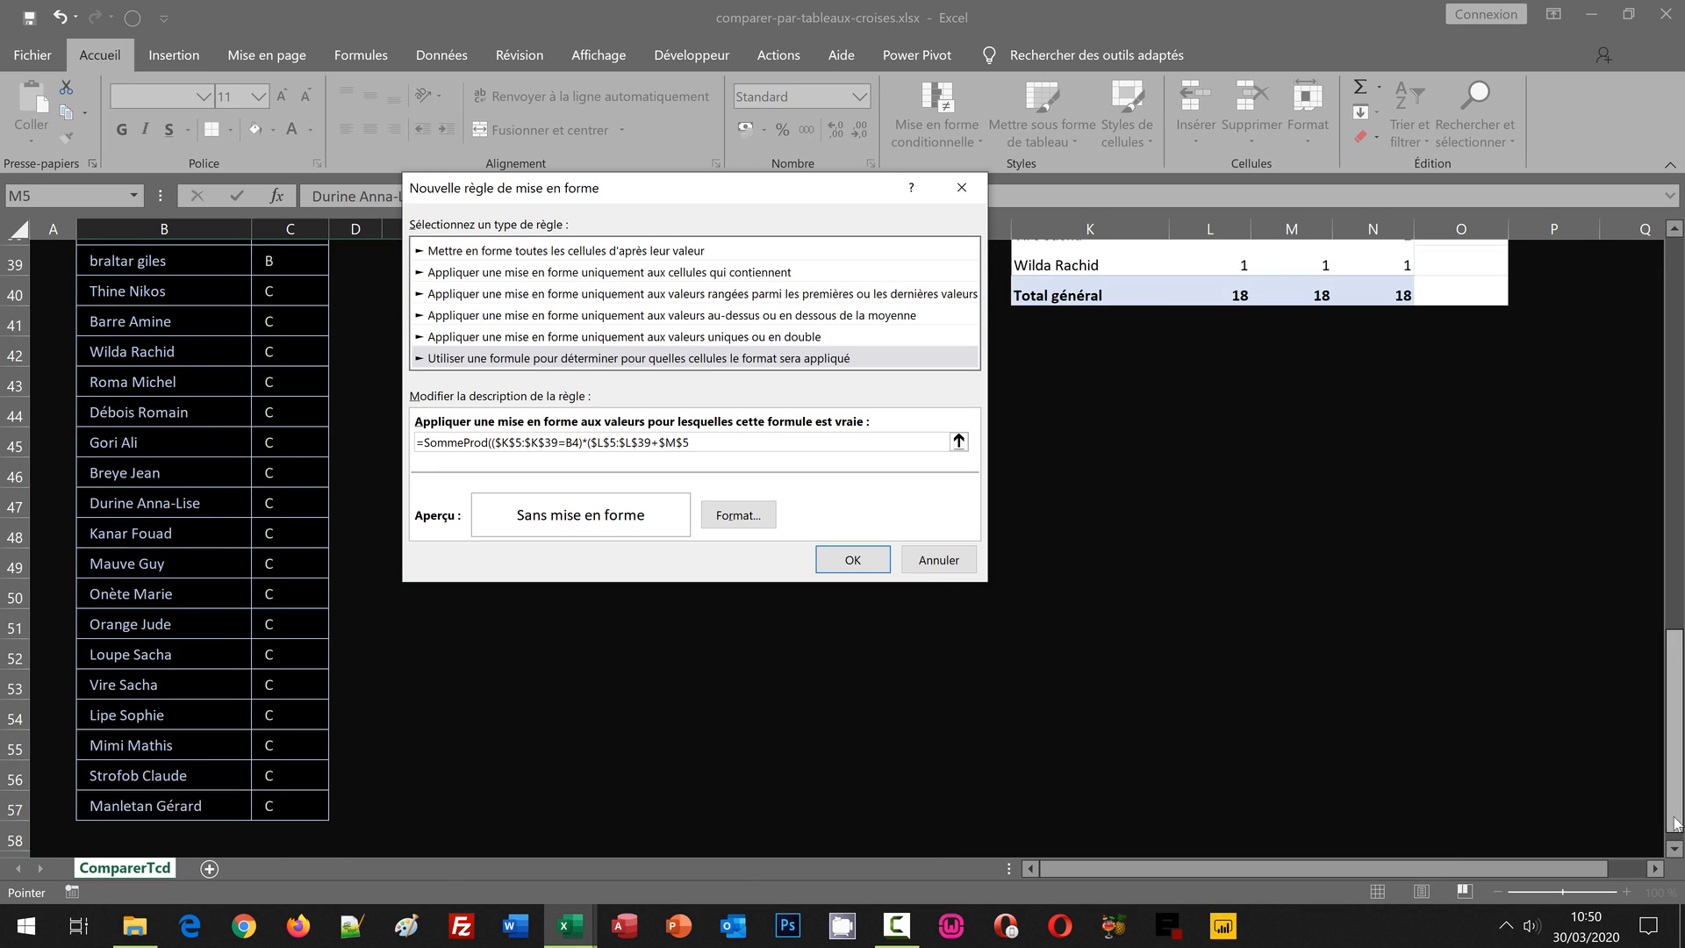
click(1674, 229)
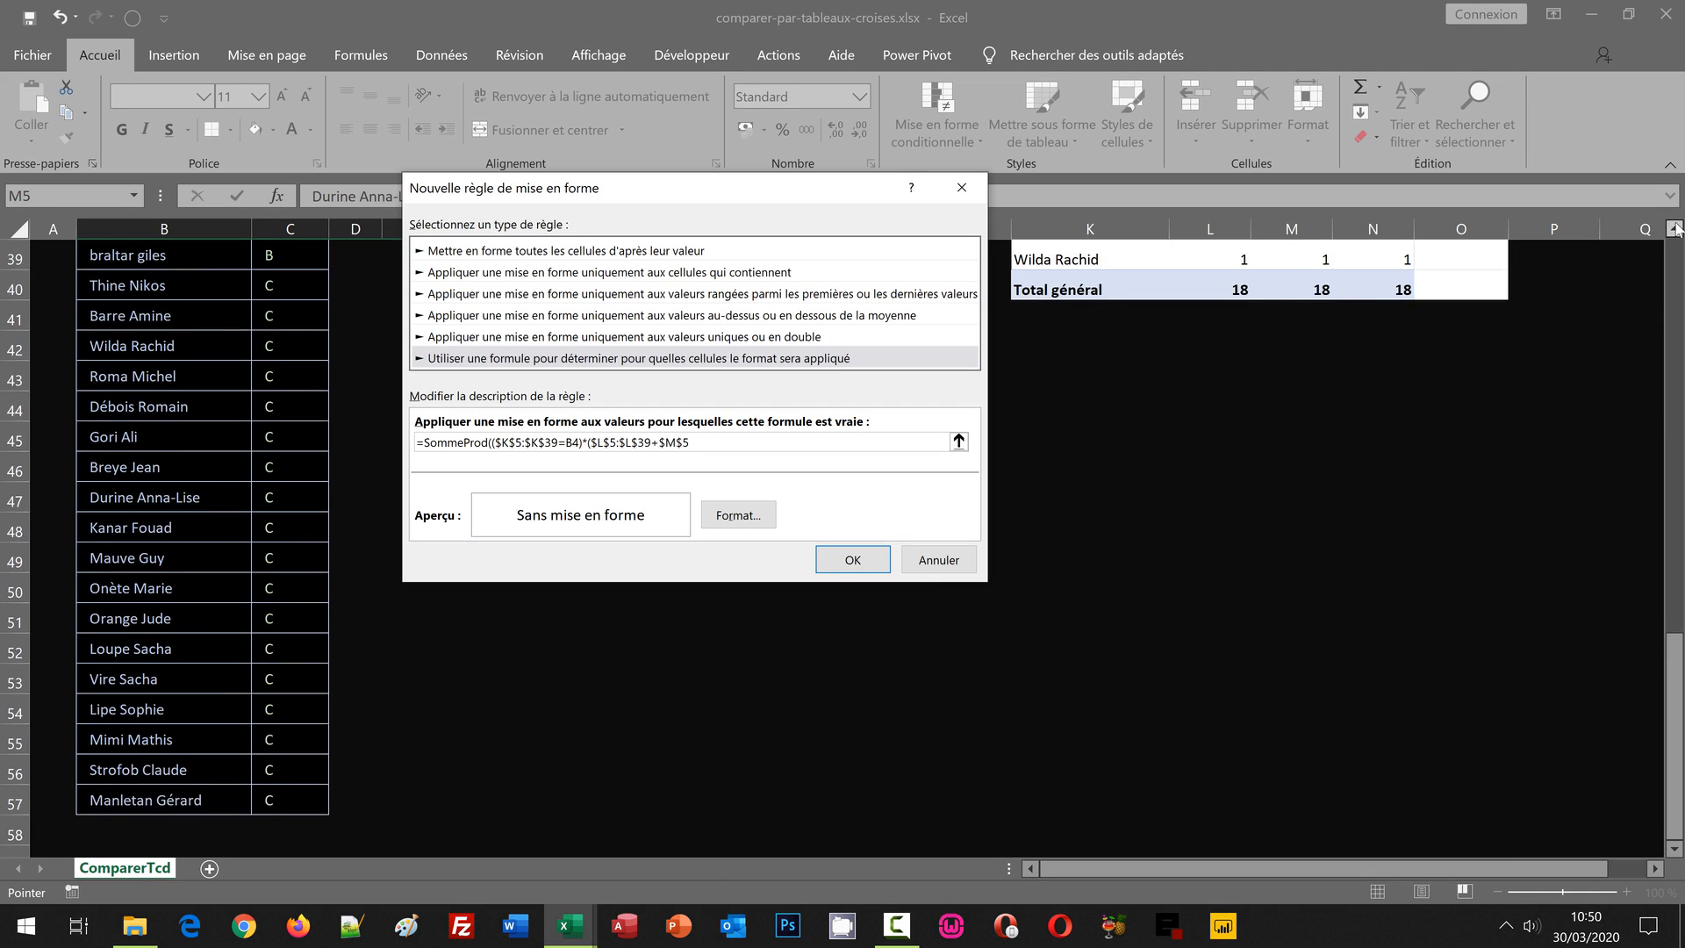
click(1674, 229)
shift+click(1320, 289)
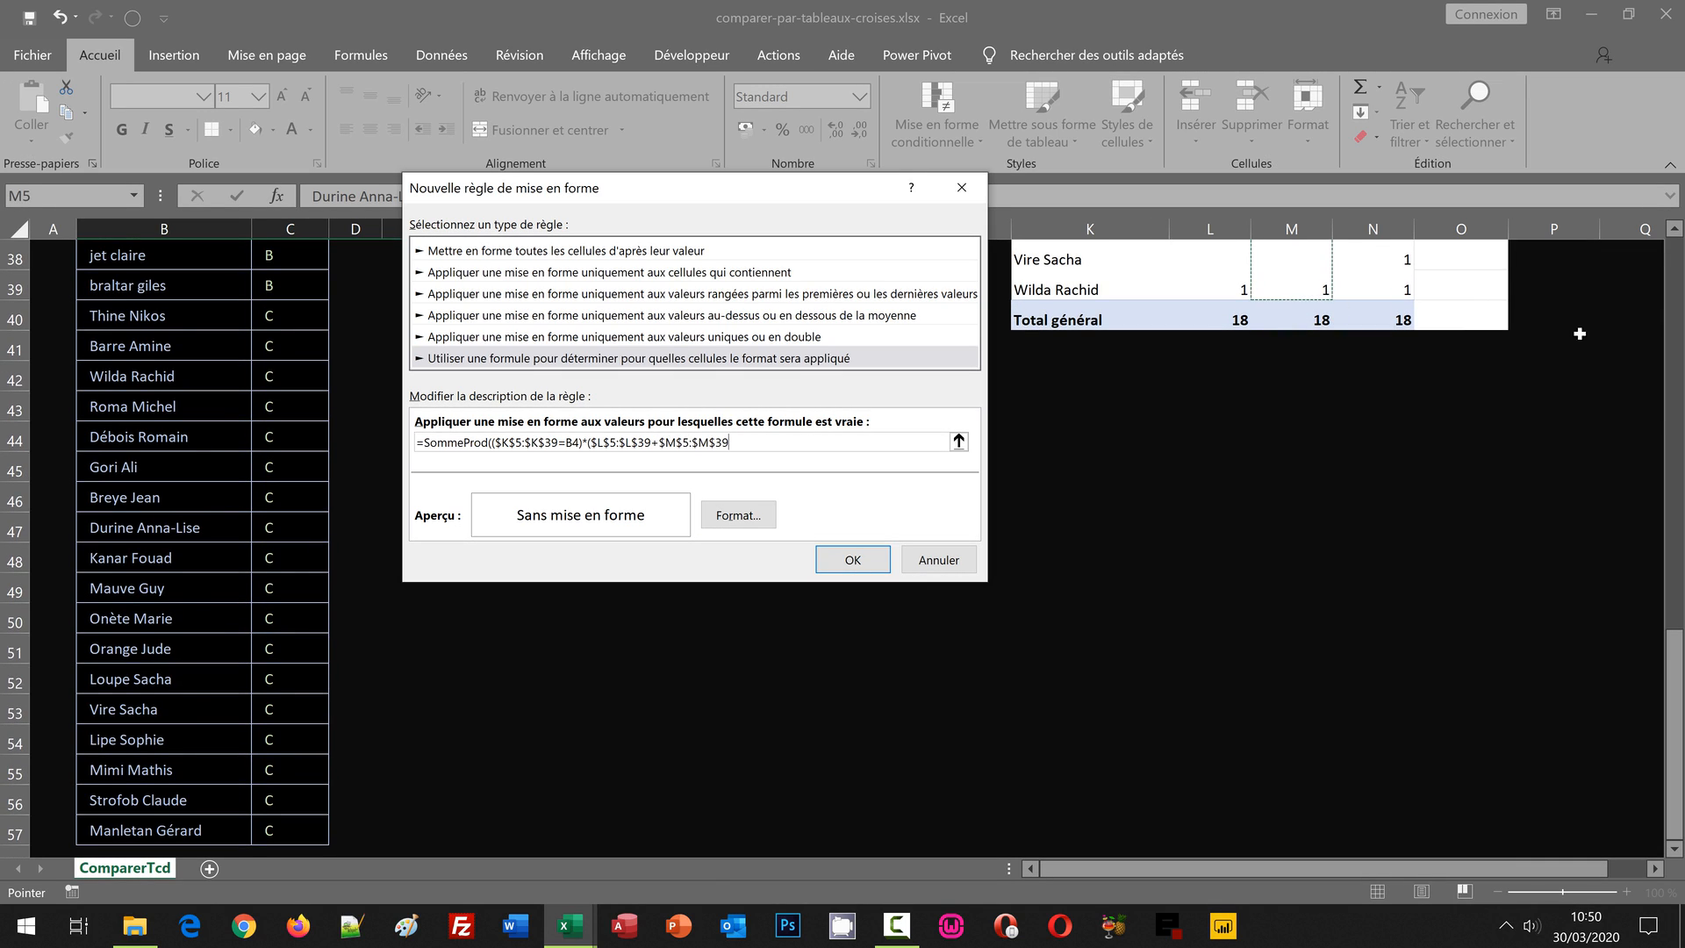
Add the pivot table's column C counts as +$N$5:$N$39 and finish the formula with ))=3.
click(1674, 260)
click(1674, 261)
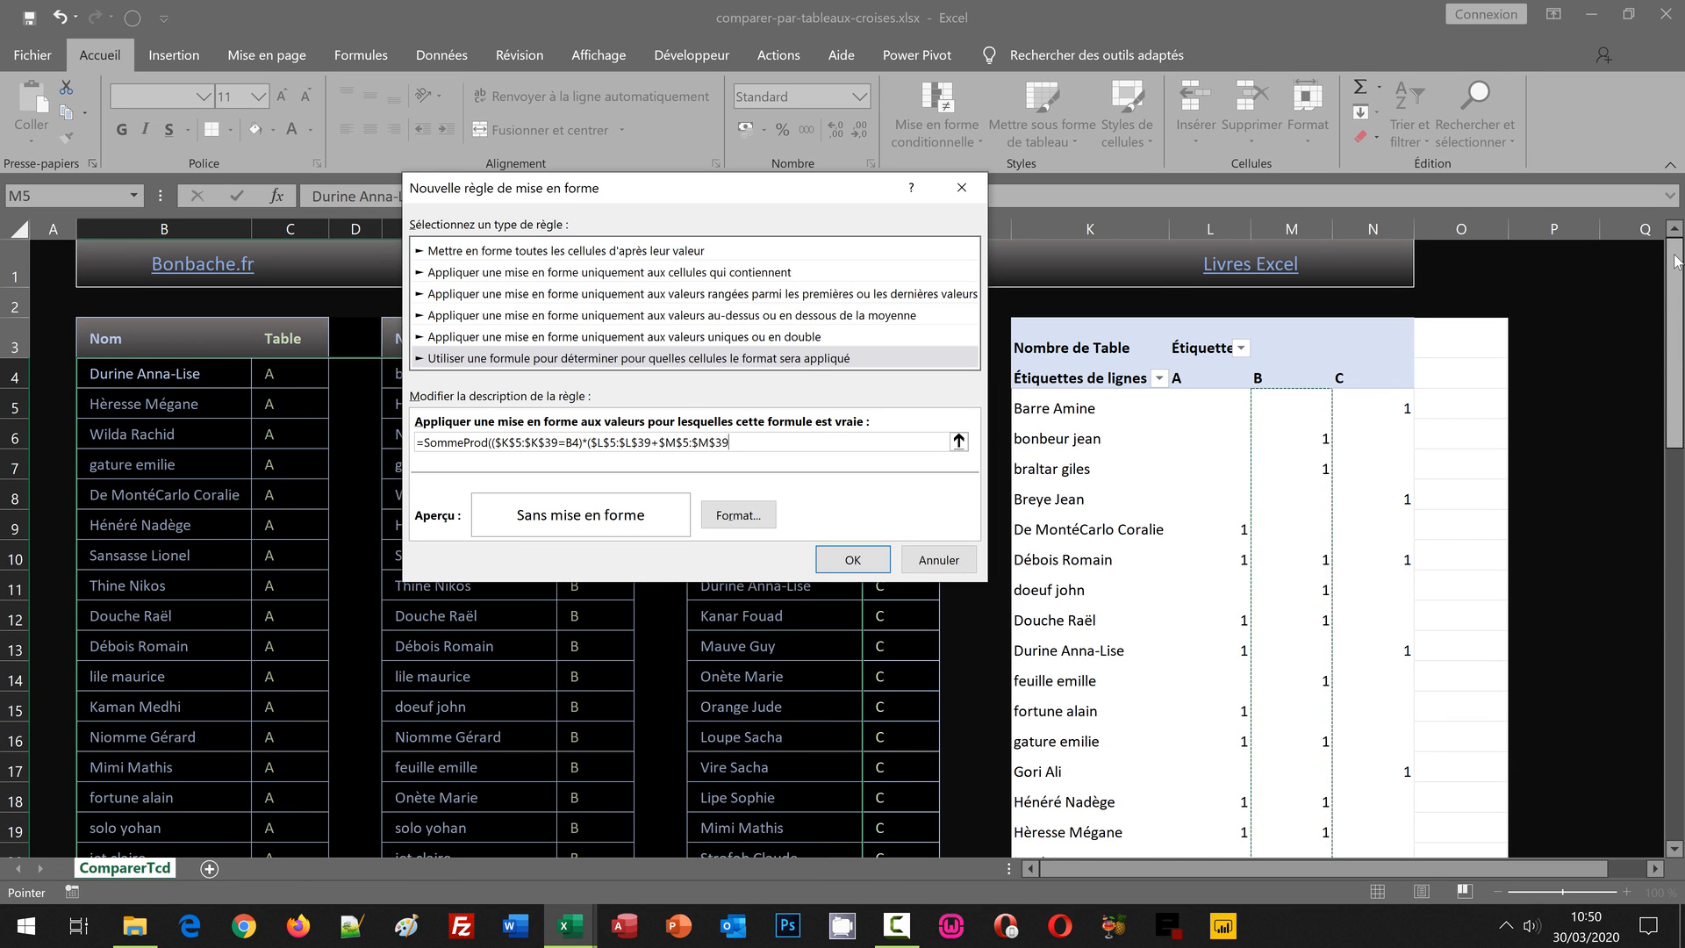
text(+)
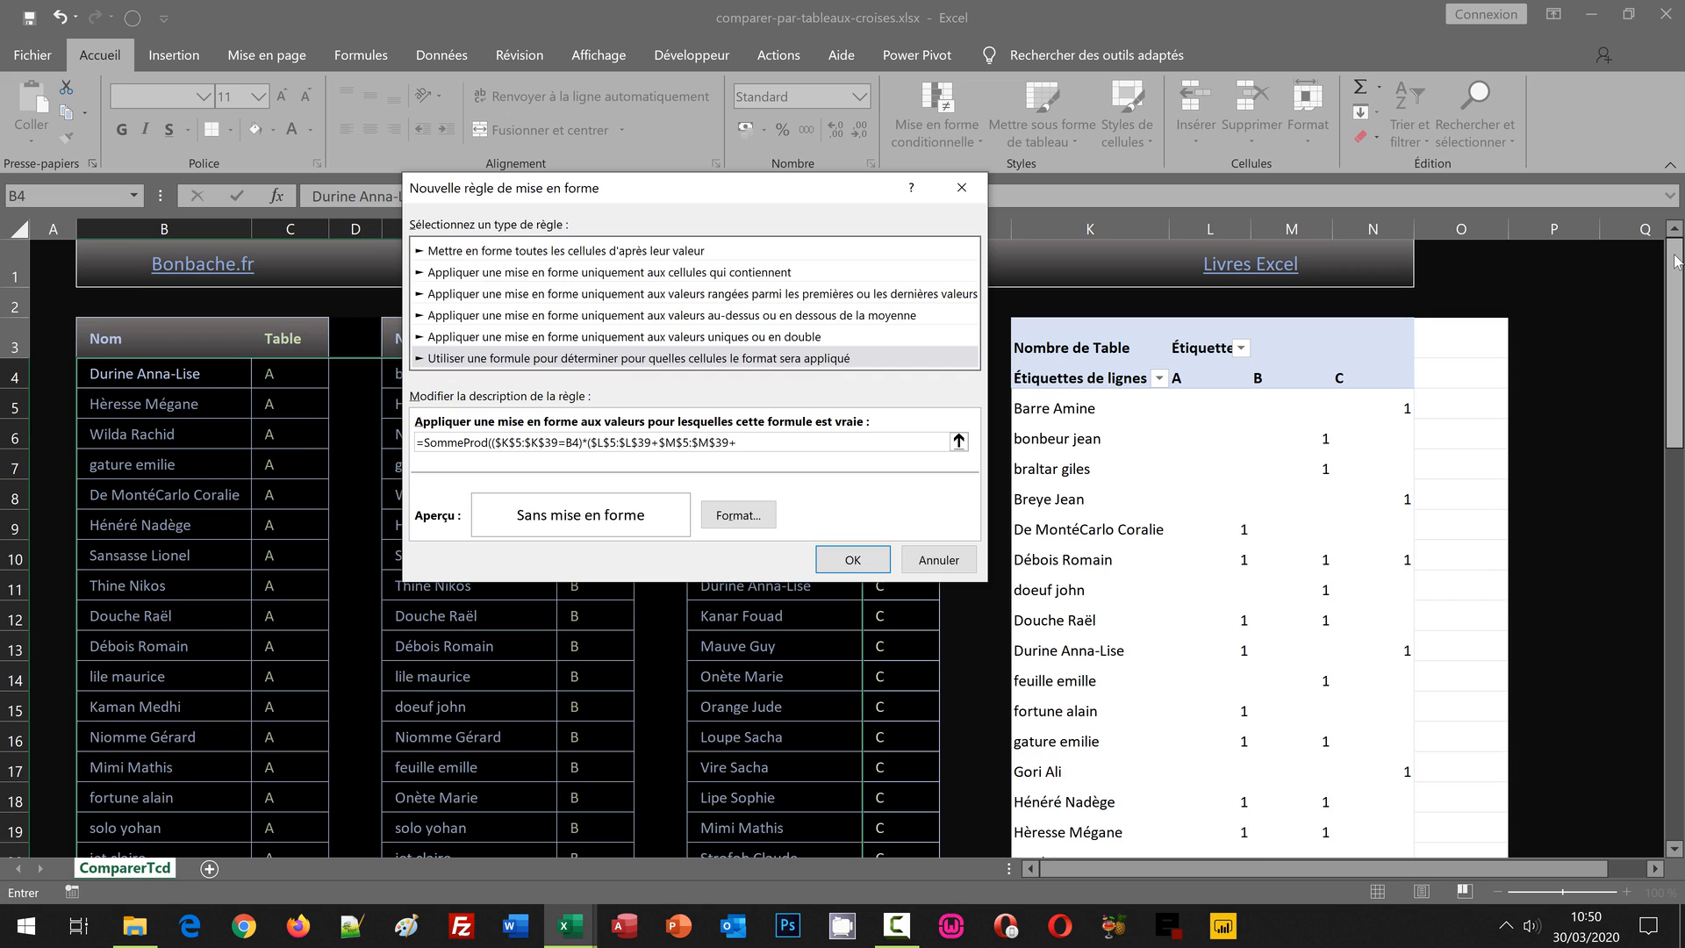
click(1355, 404)
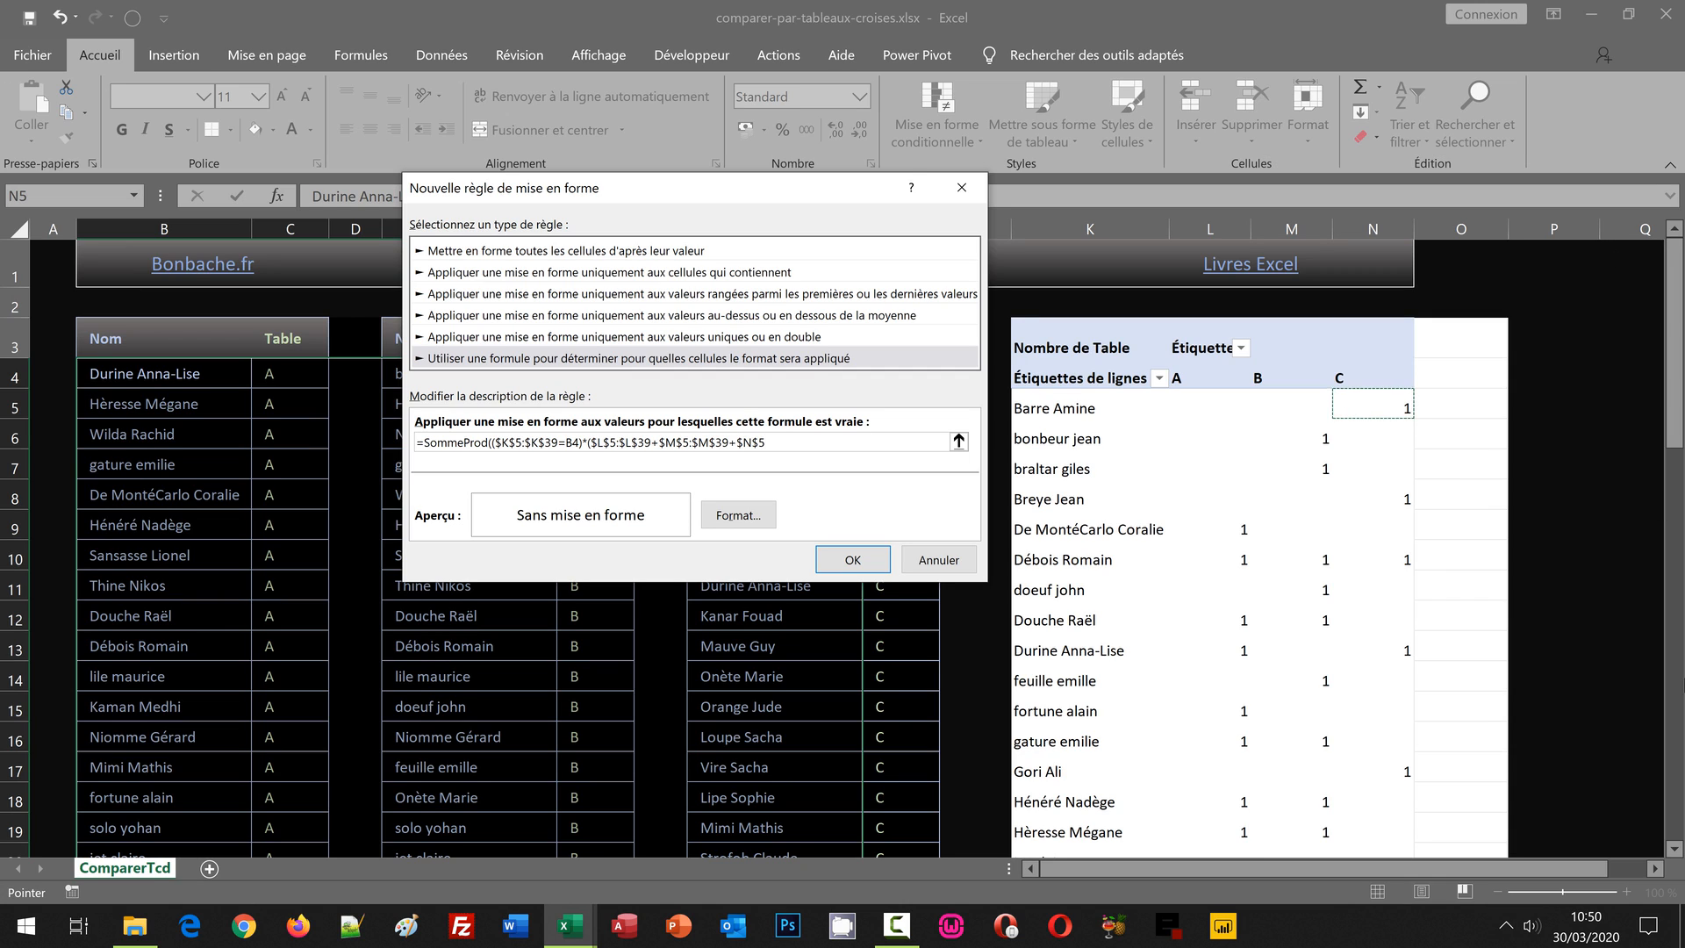
click(1676, 746)
shift+click(1402, 835)
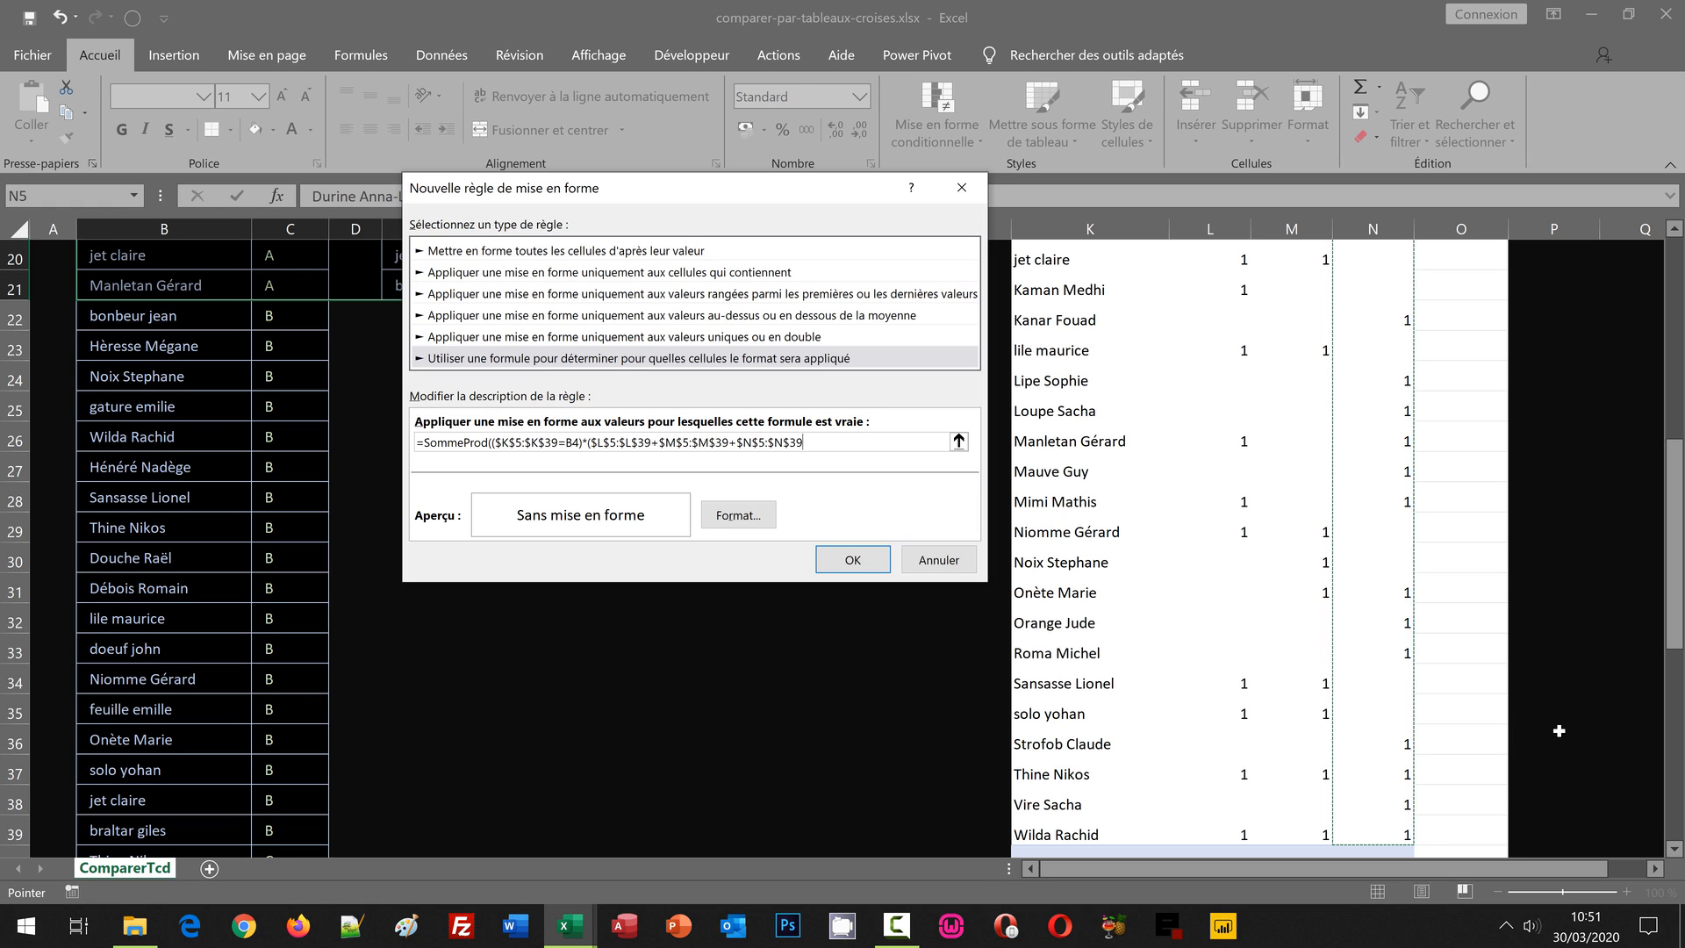
text())=)
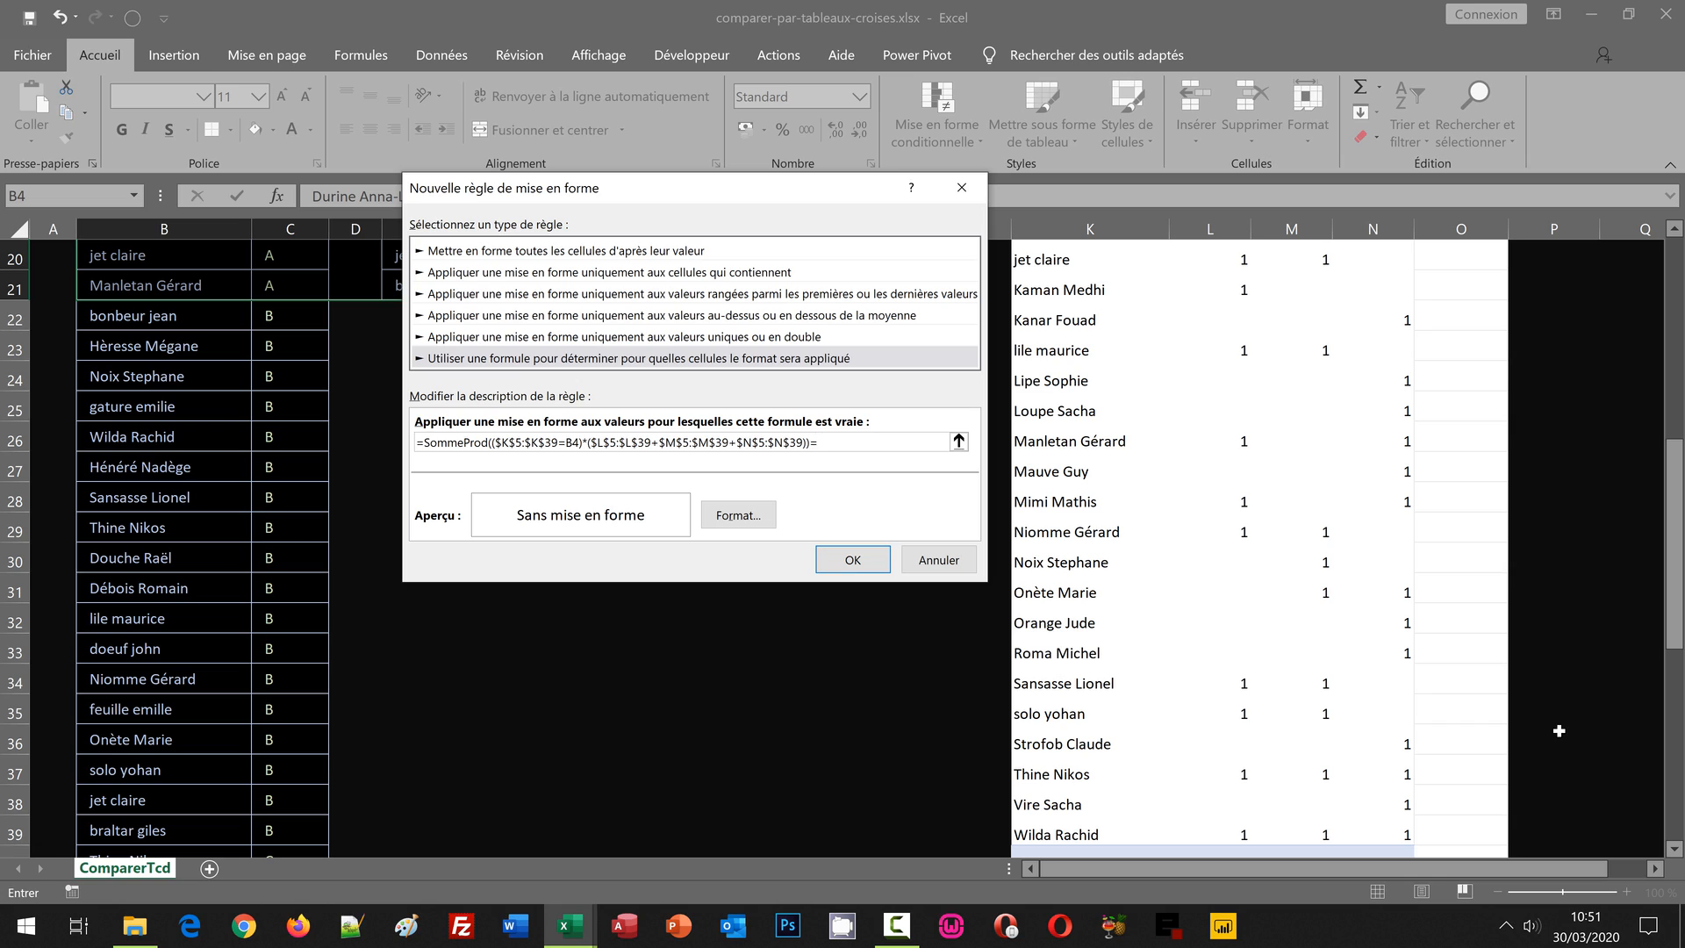
text(3)
Give the rule a medium-light blue fill and a light grey font, apply it to the name tables, and deselect the range.
click(736, 518)
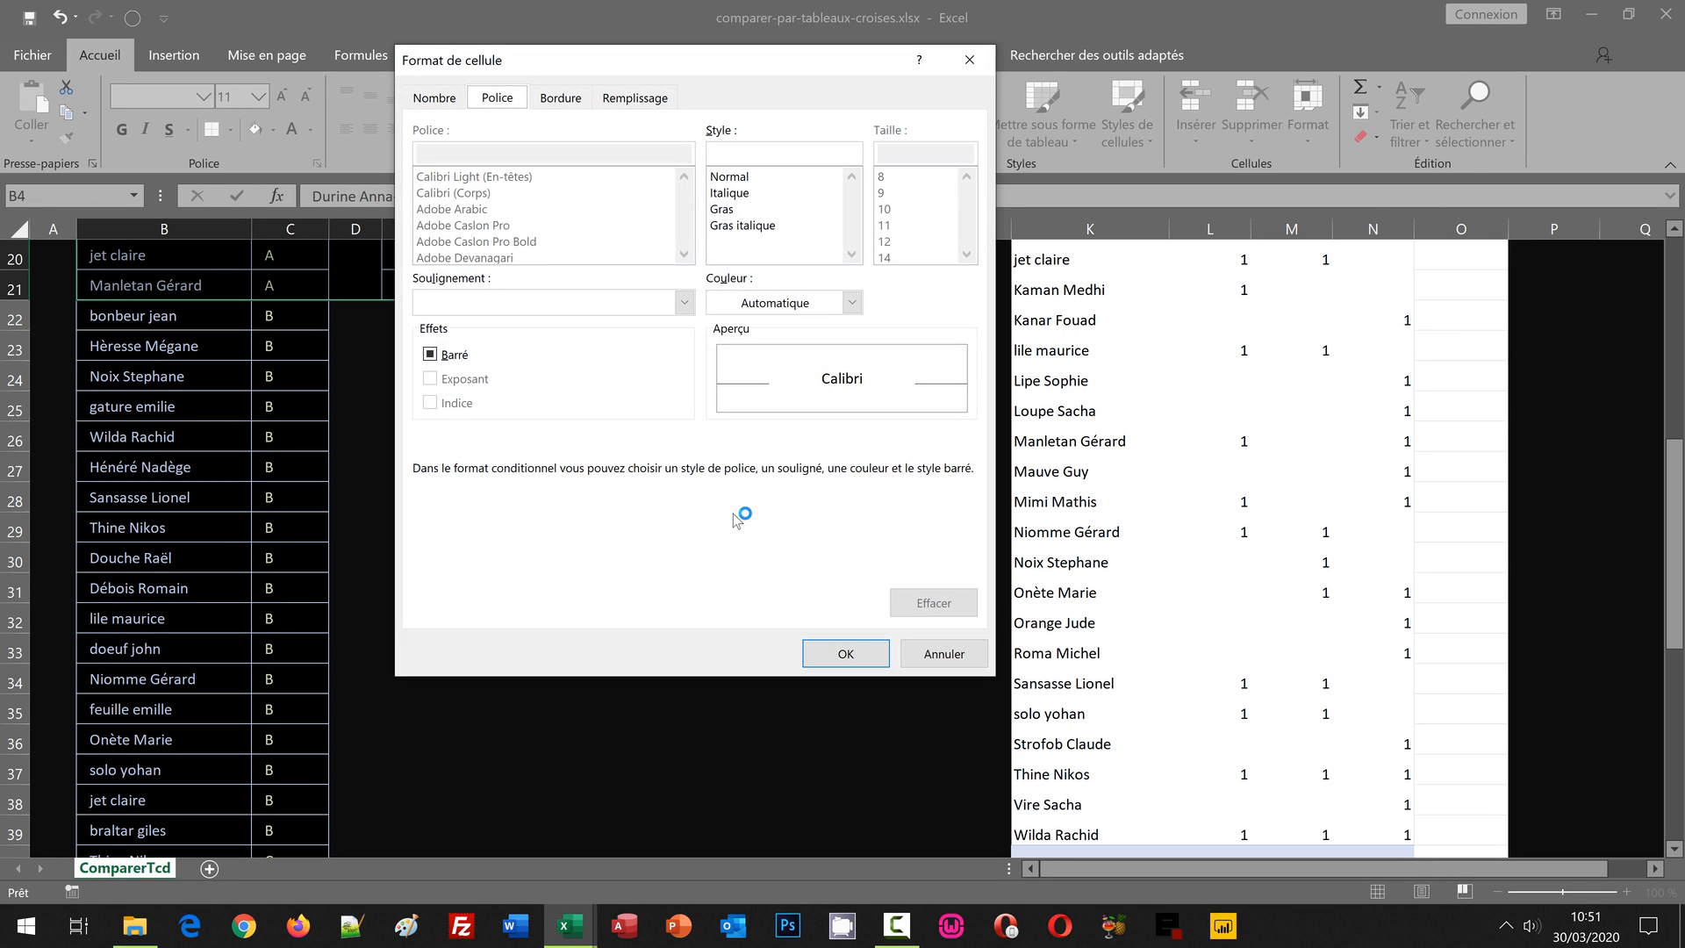
click(651, 100)
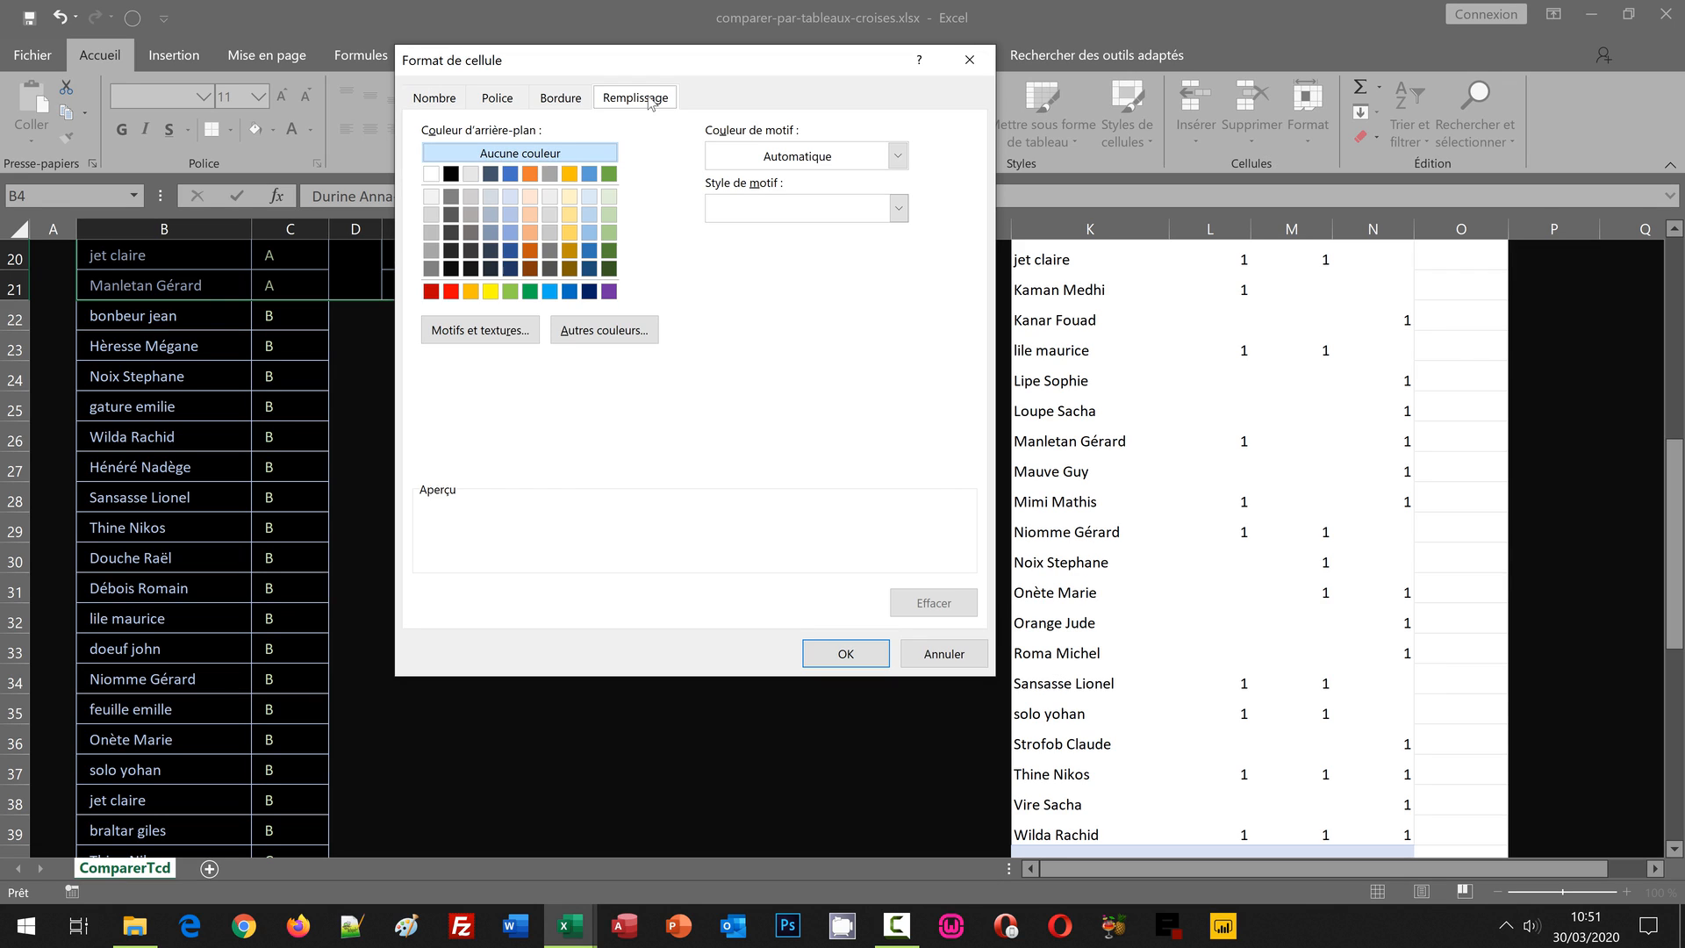
click(511, 233)
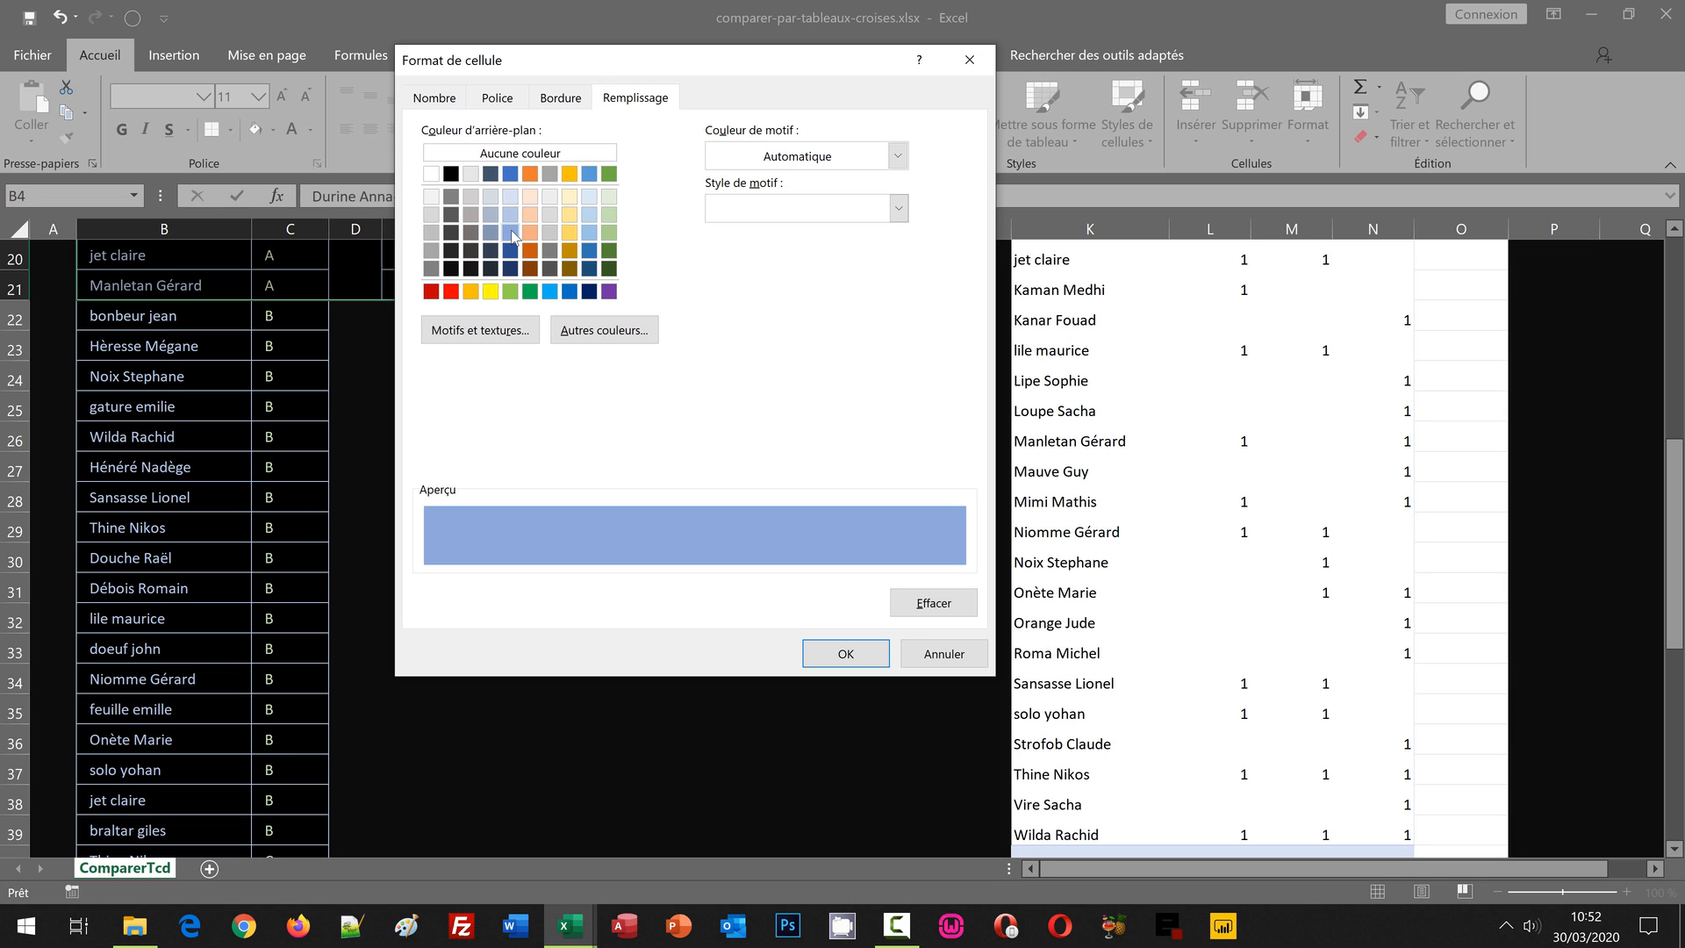
click(497, 98)
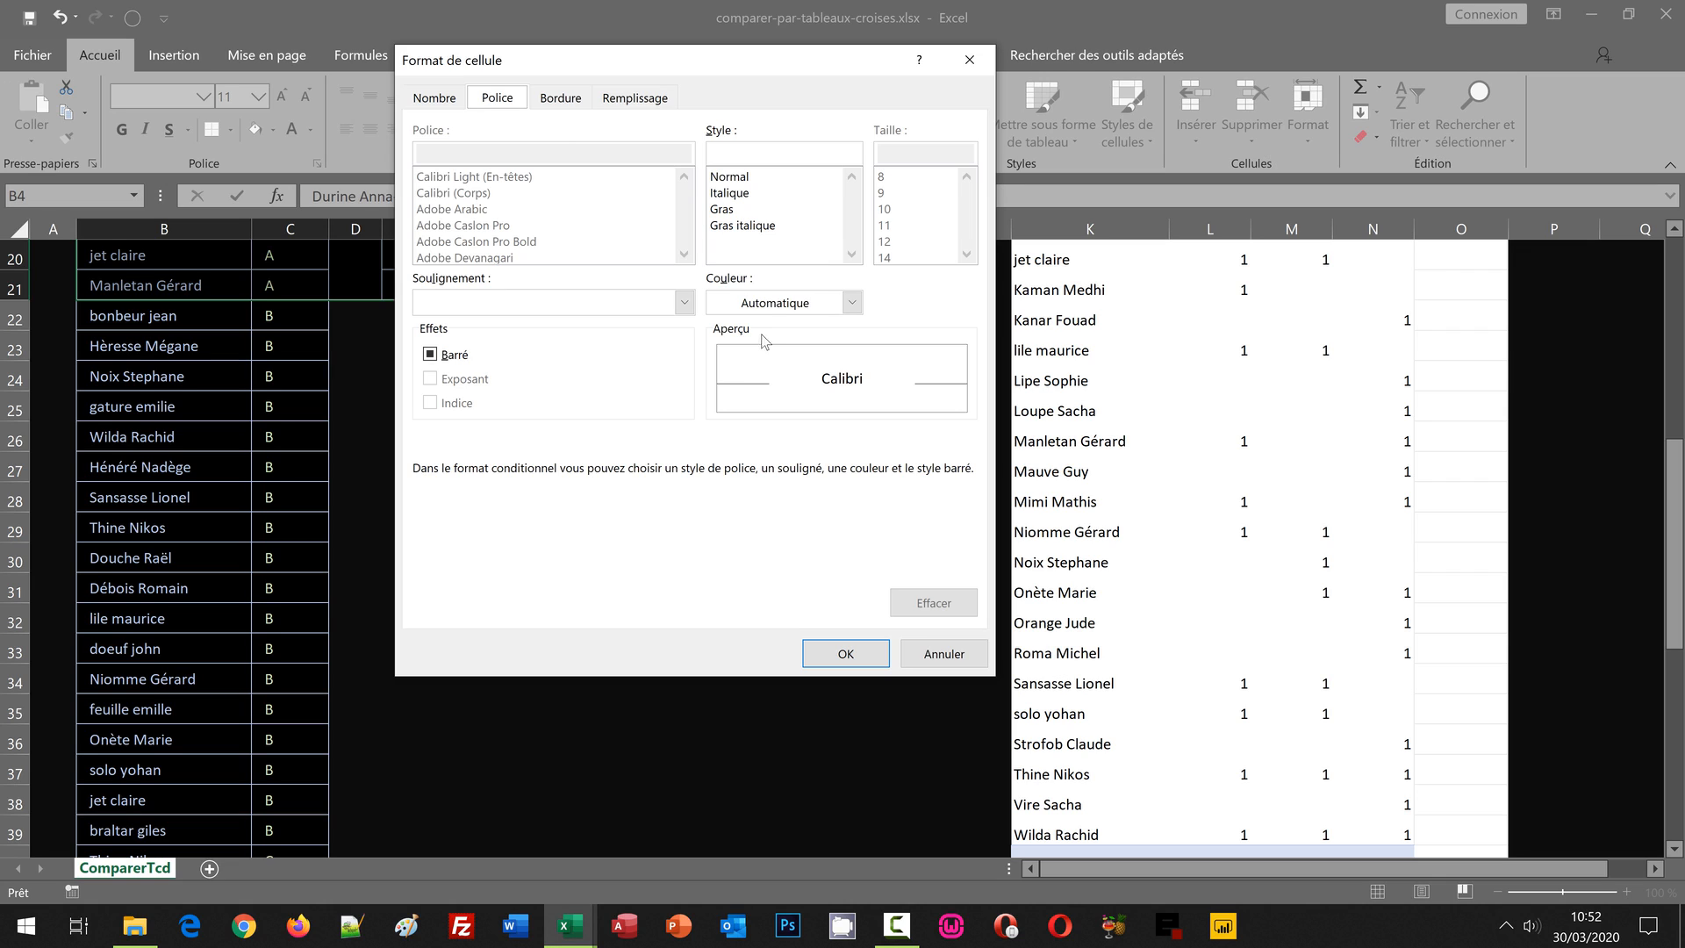
click(764, 305)
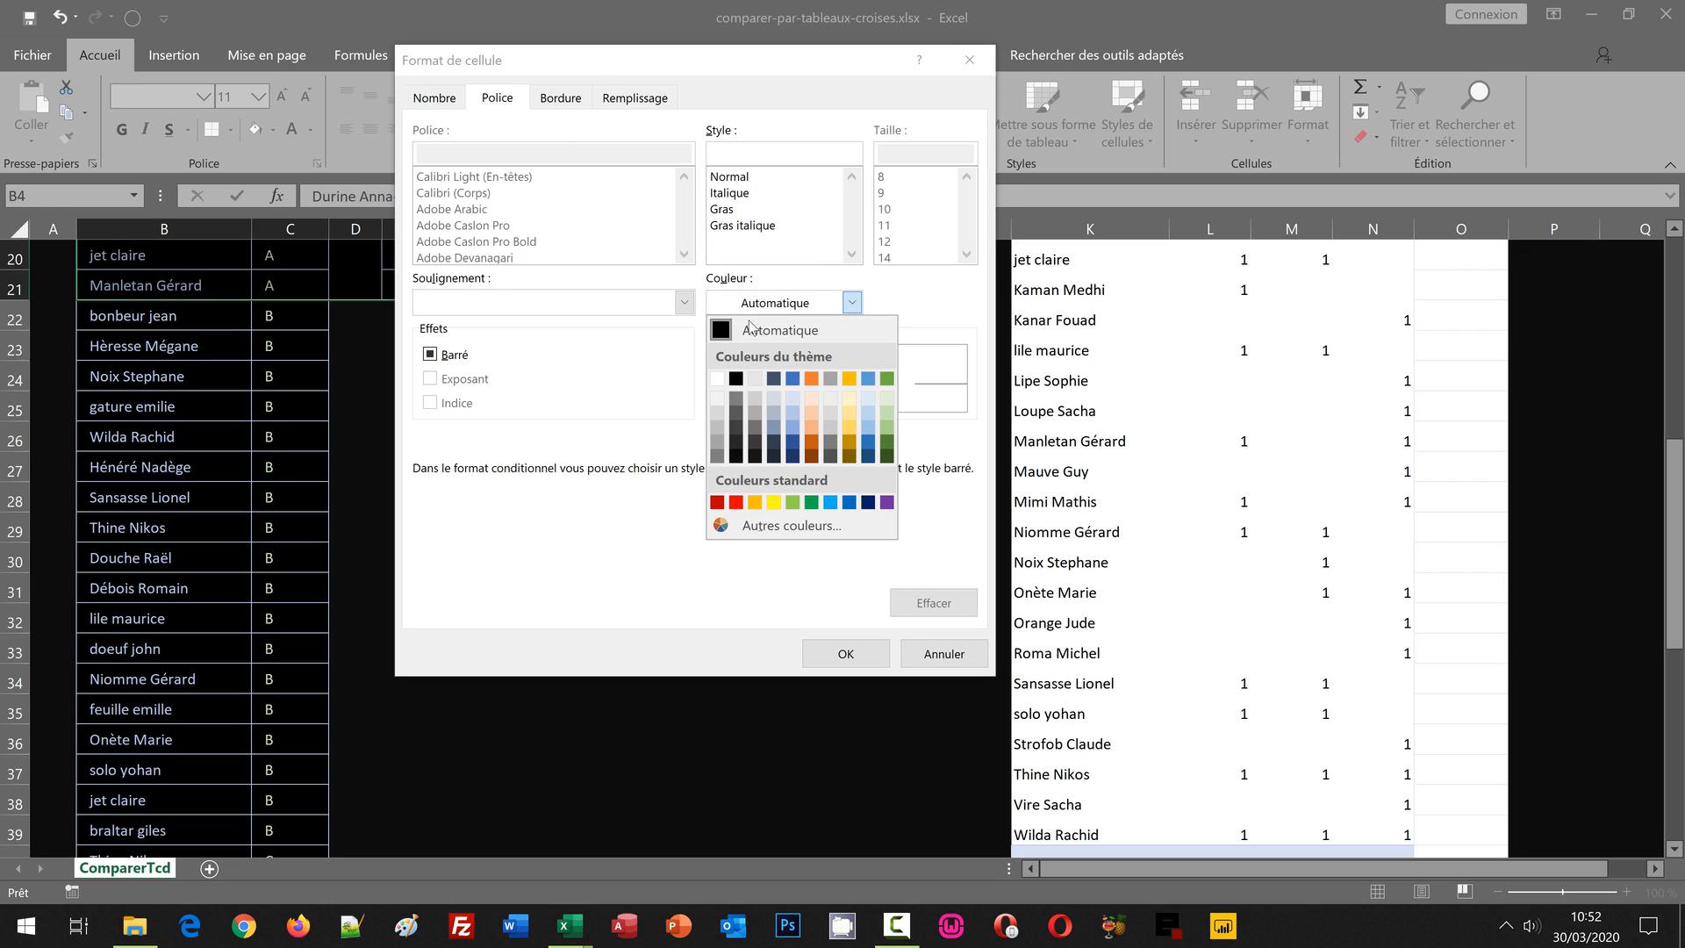
click(718, 409)
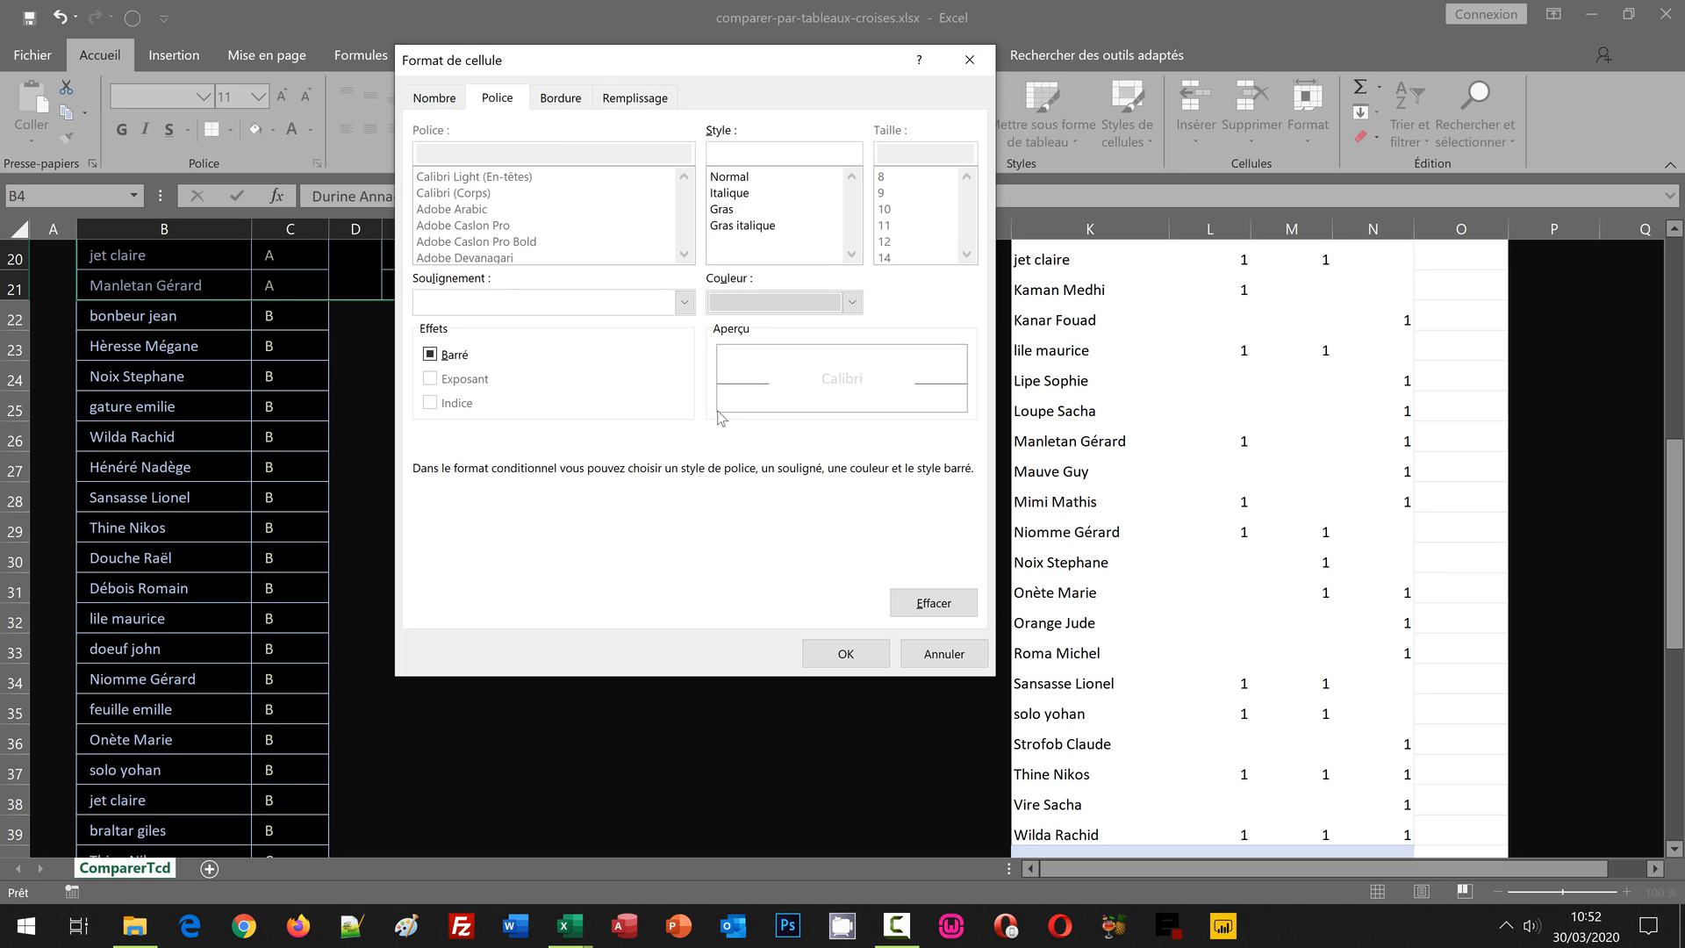
click(846, 653)
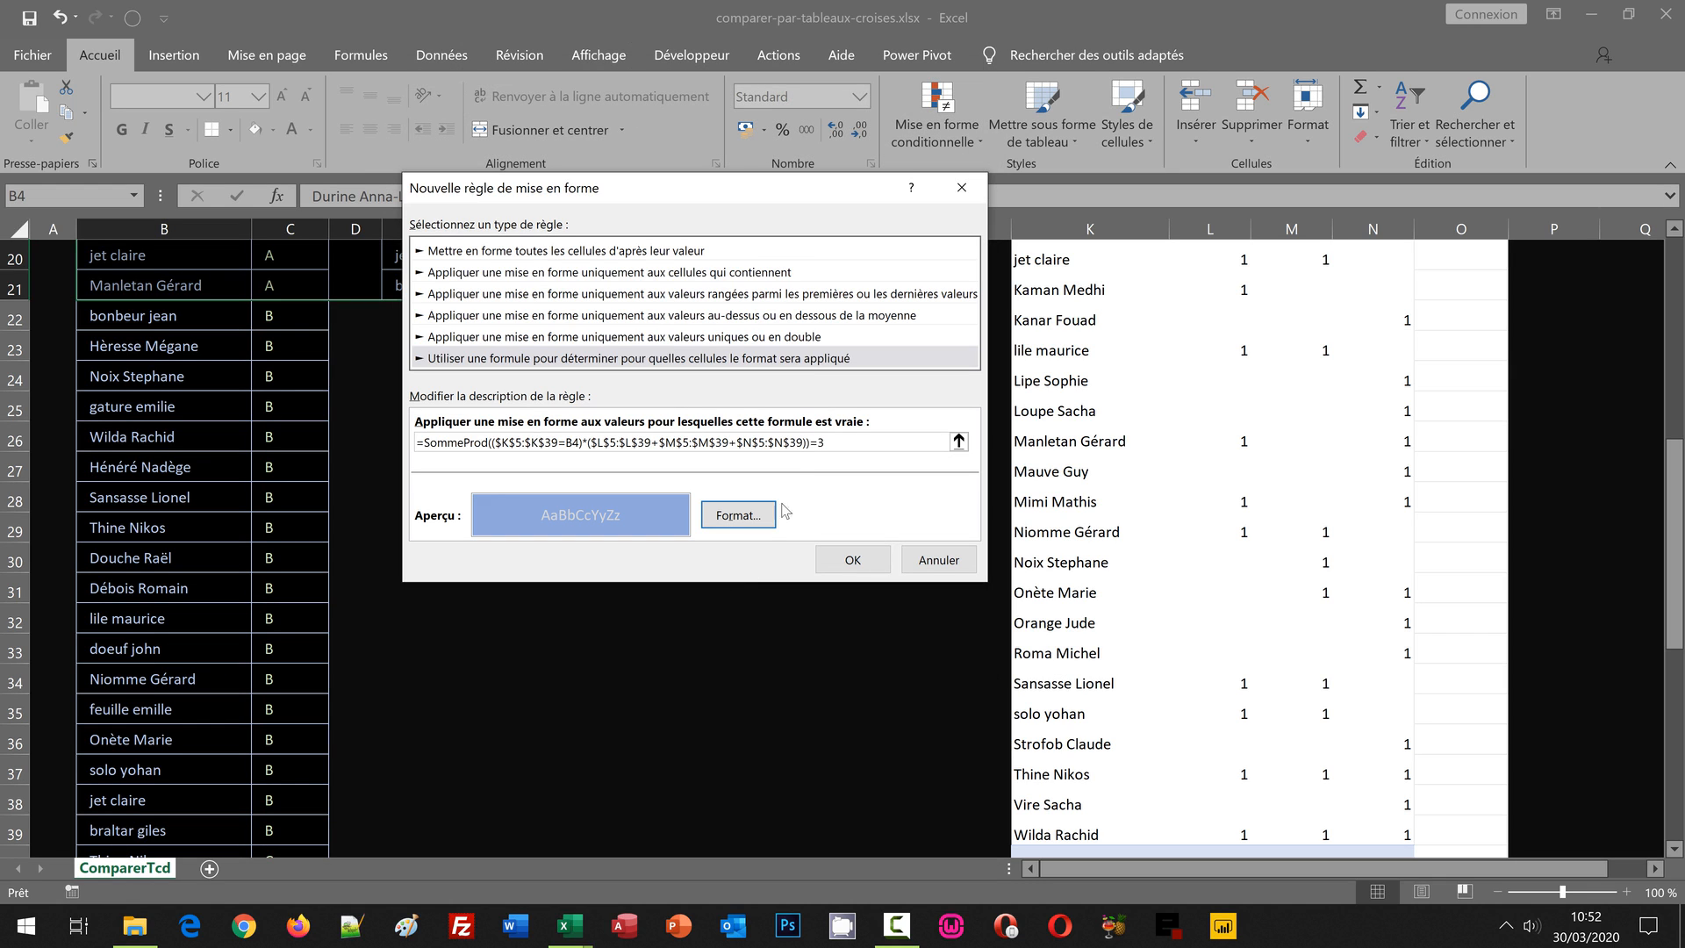
click(840, 562)
click(1675, 282)
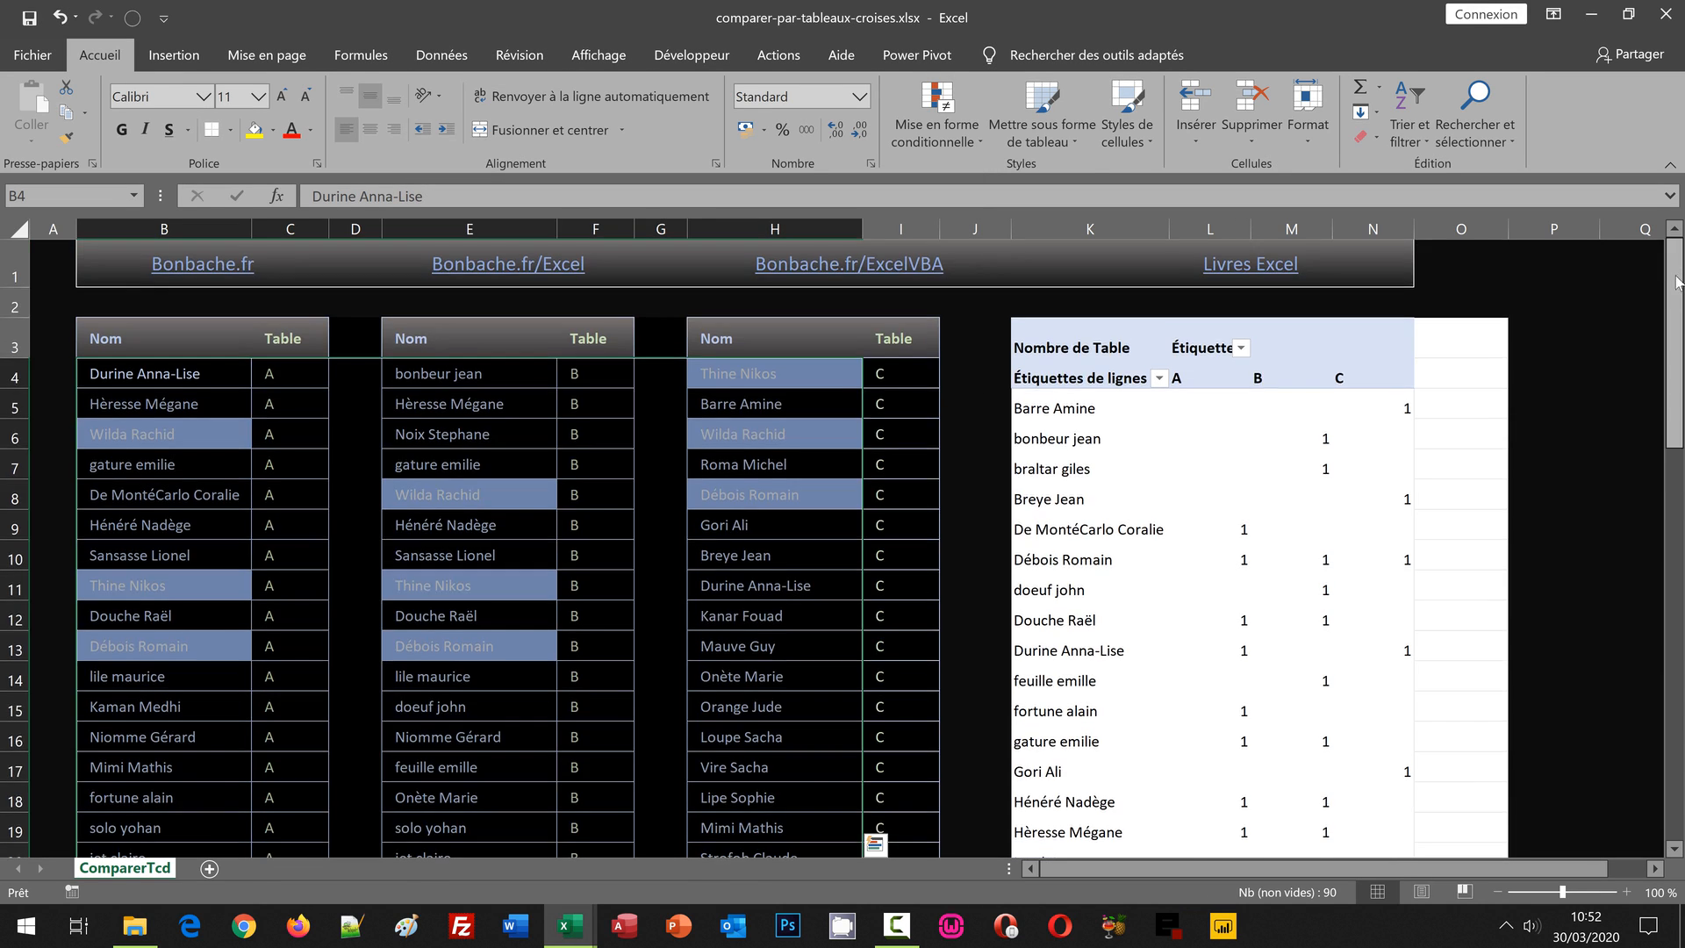
click(967, 519)
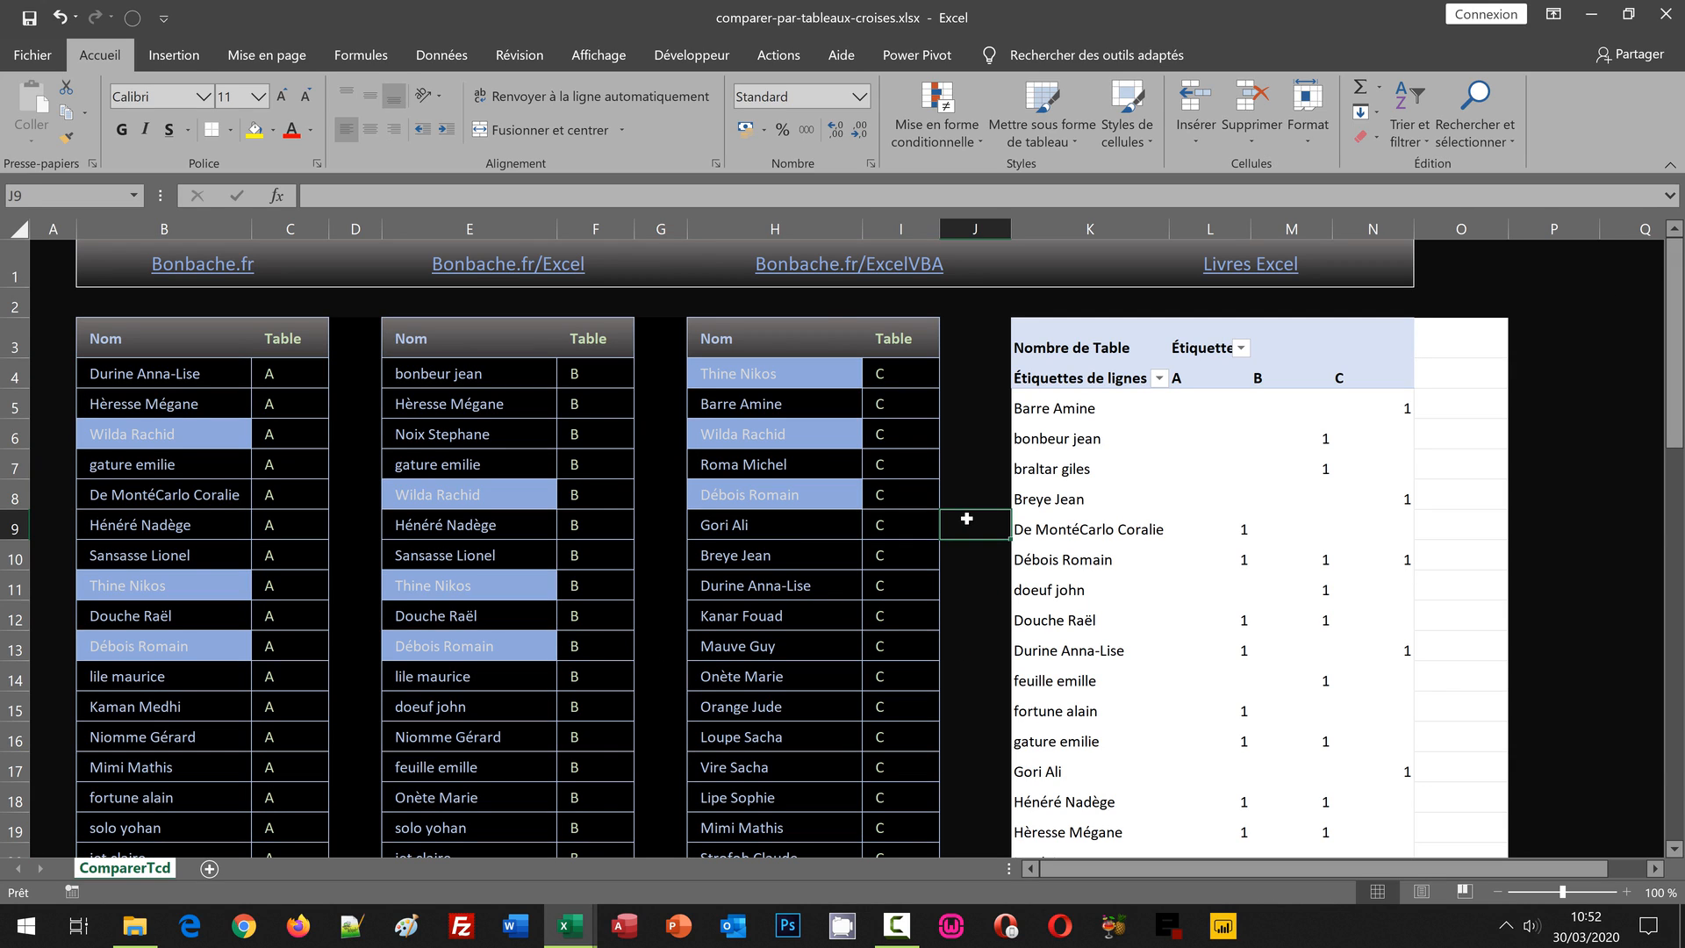